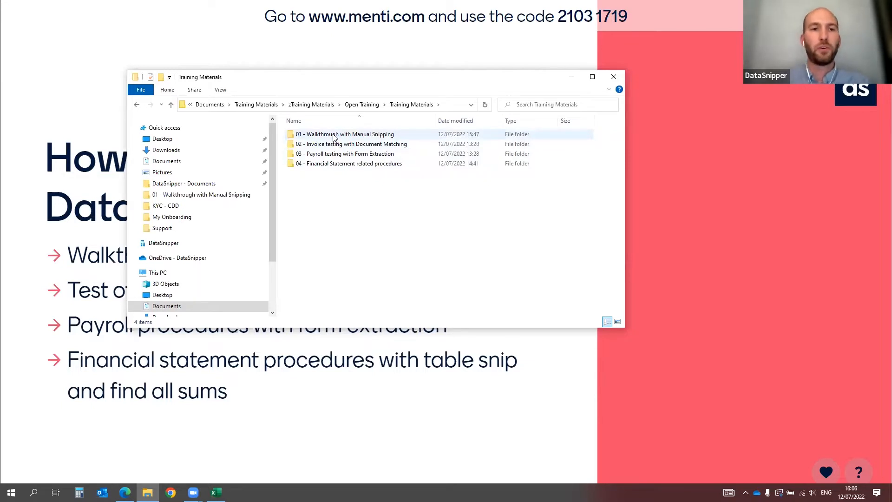
Open the Walkthrough with Manual Snipping workbook from the 01 - Walkthrough with Manual Snipping folder.
double_click(364, 136)
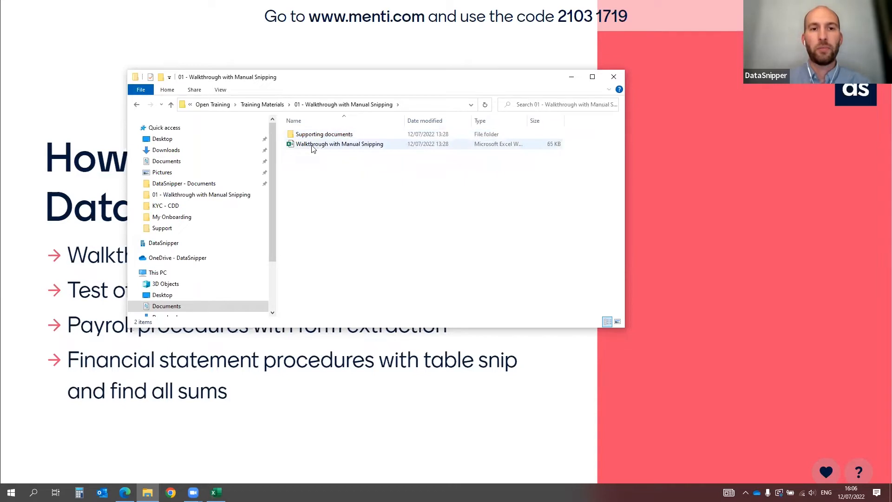
click(341, 147)
double_click(342, 148)
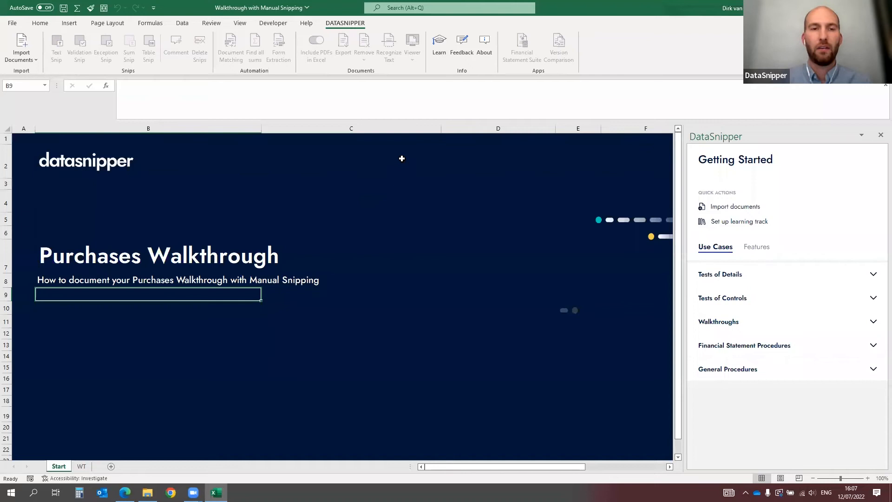
click(378, 162)
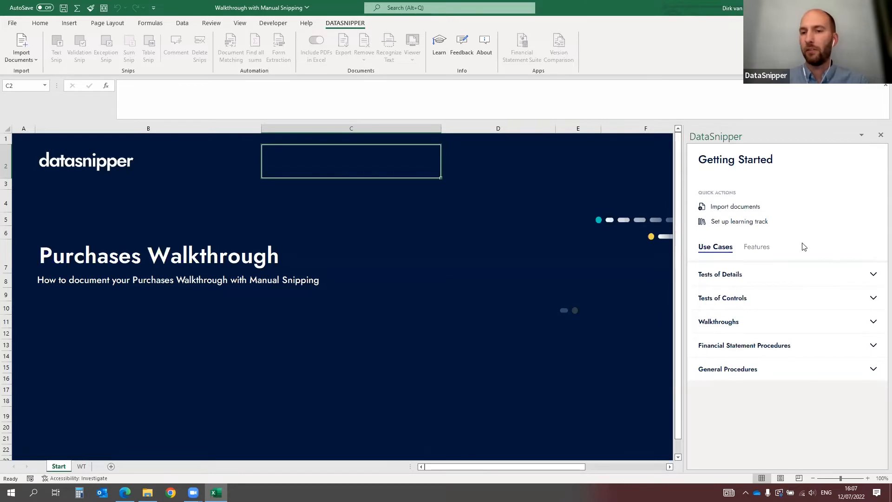
Switch to the WT worksheet and select the empty cell A2 above the process step table.
click(82, 466)
click(50, 219)
click(37, 147)
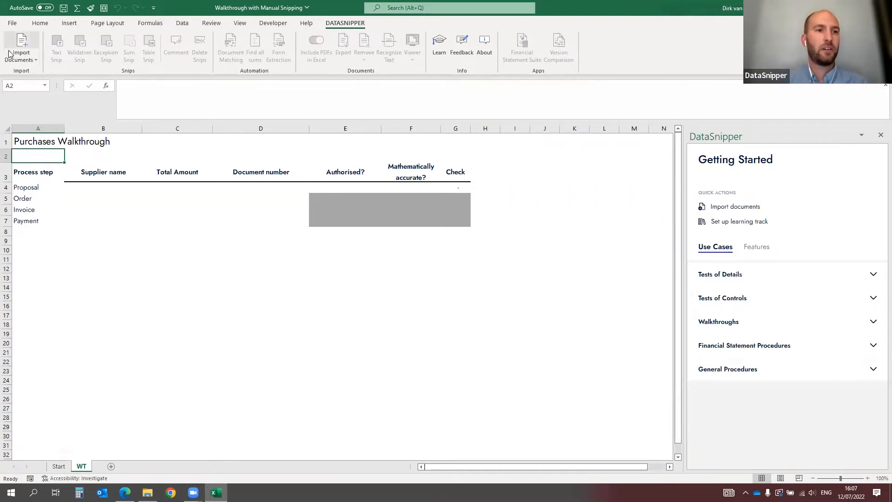
Import all five files from the Supporting documents folder into DataSnipper and run text recognition over them.
click(37, 57)
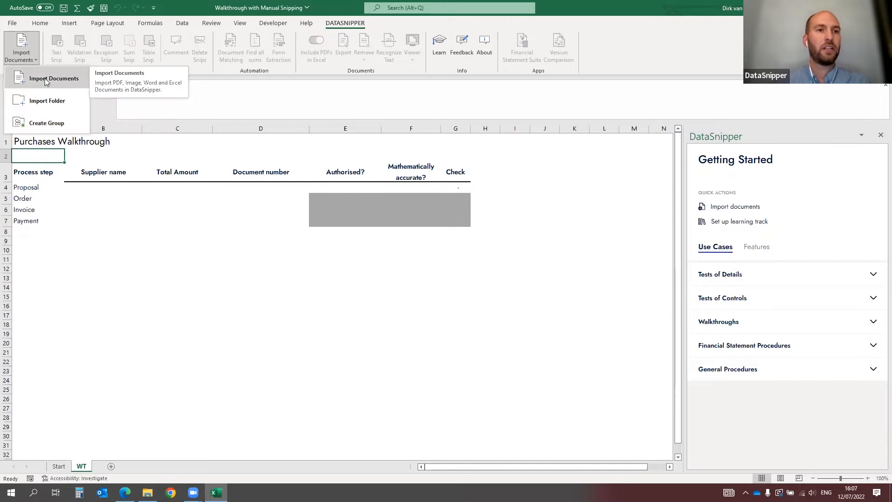
click(42, 35)
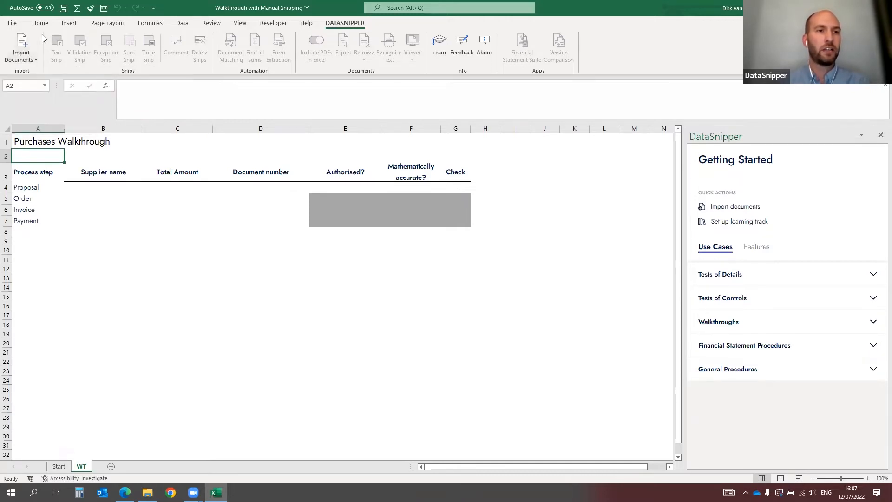
click(21, 45)
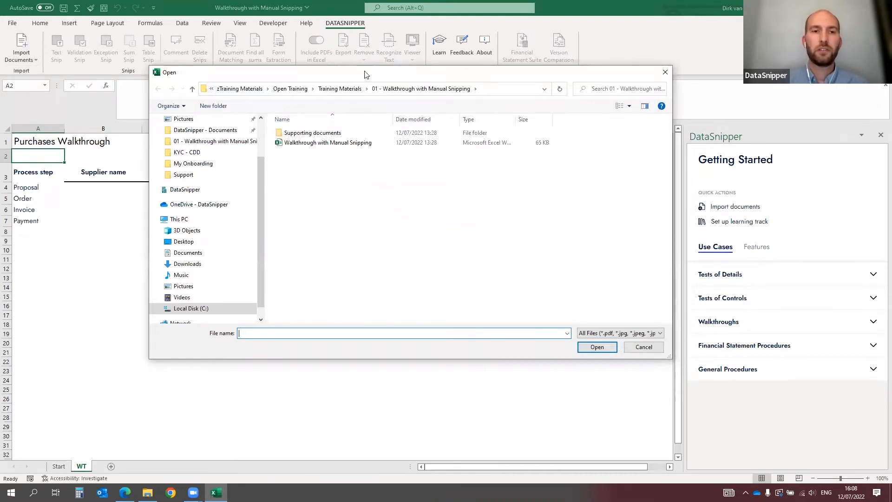
double_click(302, 134)
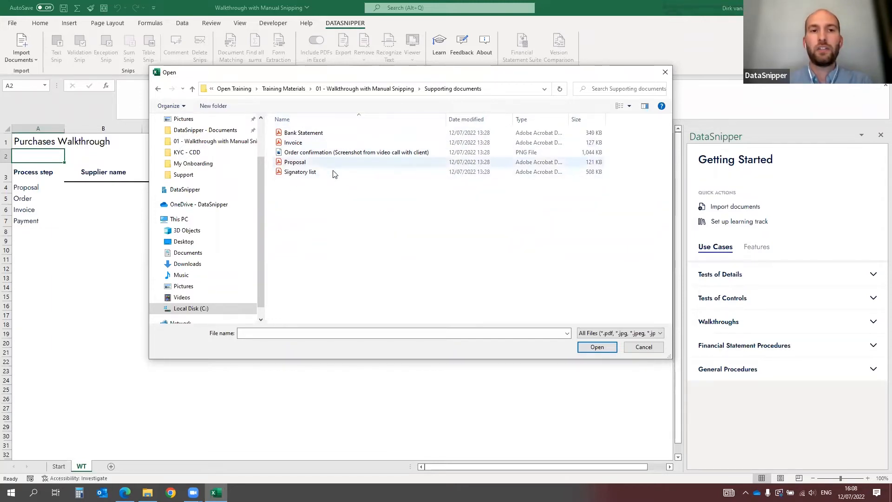
drag(338, 203, 273, 128)
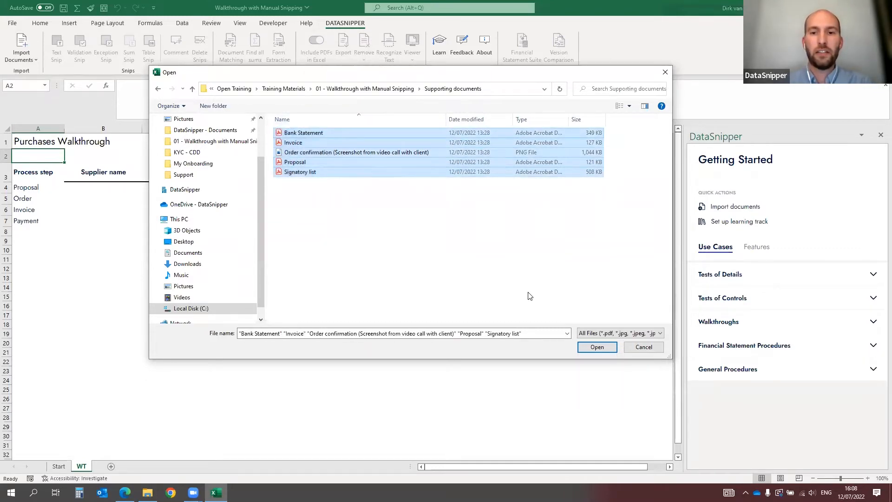
click(597, 348)
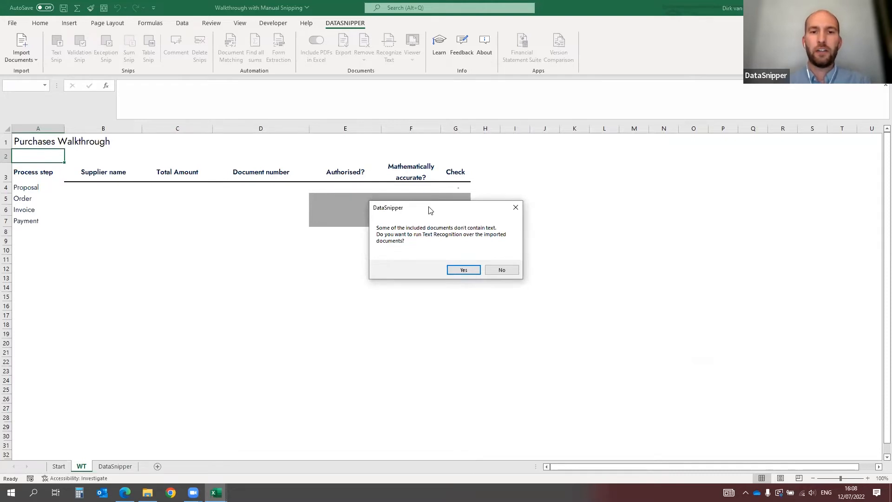
drag(430, 210, 438, 159)
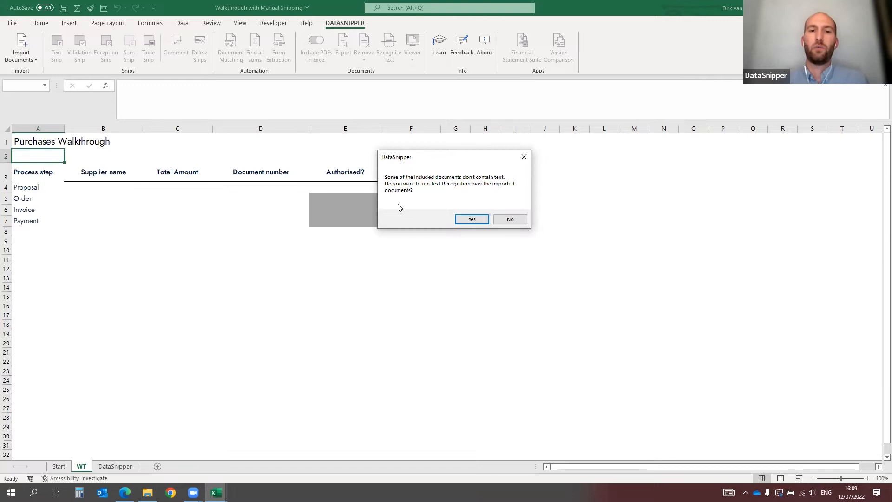
click(473, 221)
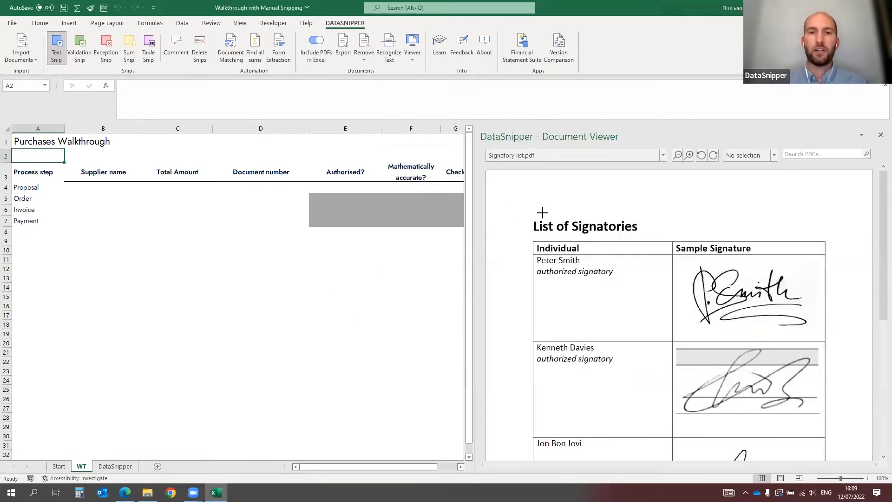
Display Proposal.pdf in the document viewer and narrow the viewer pane to reveal more of the worksheet.
click(665, 156)
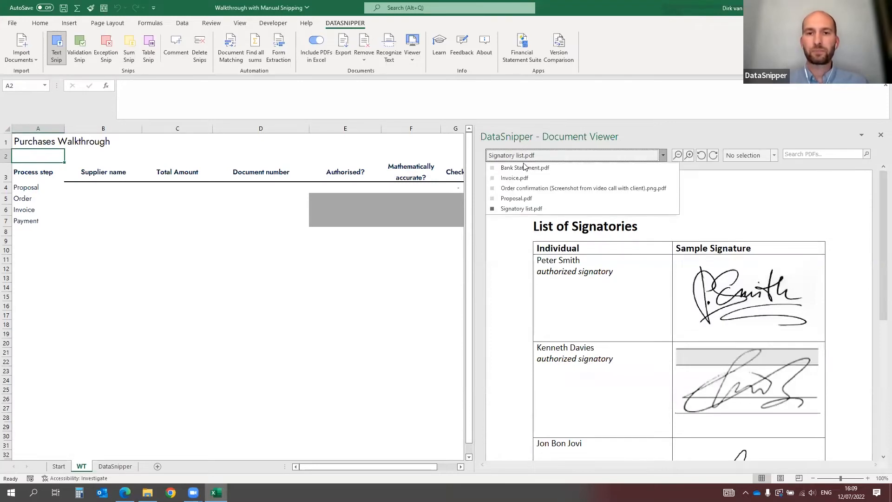
click(549, 198)
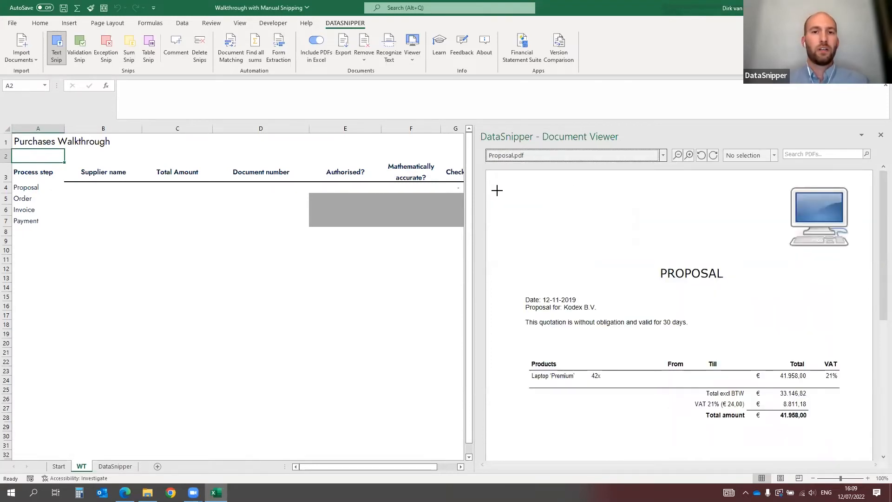
mouse_move(475, 197)
mouse_down()
mouse_move(497, 203)
mouse_move(484, 203)
mouse_up()
click(56, 220)
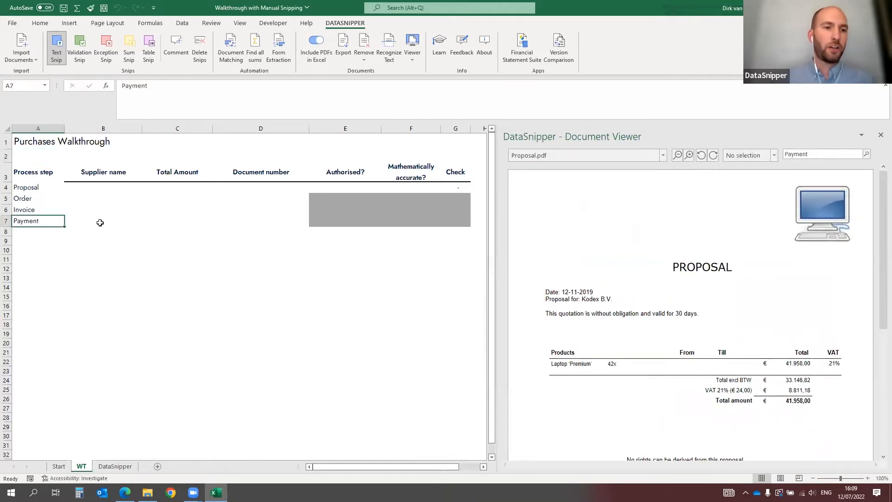
click(86, 191)
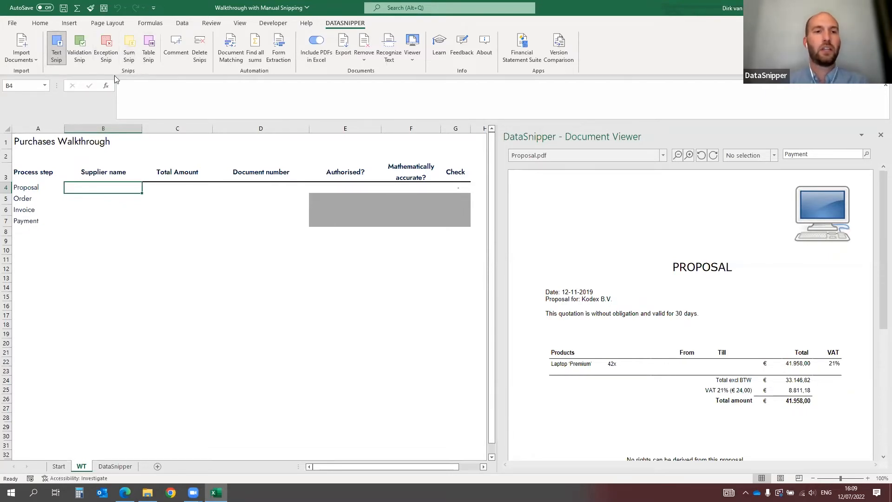
click(121, 231)
click(101, 188)
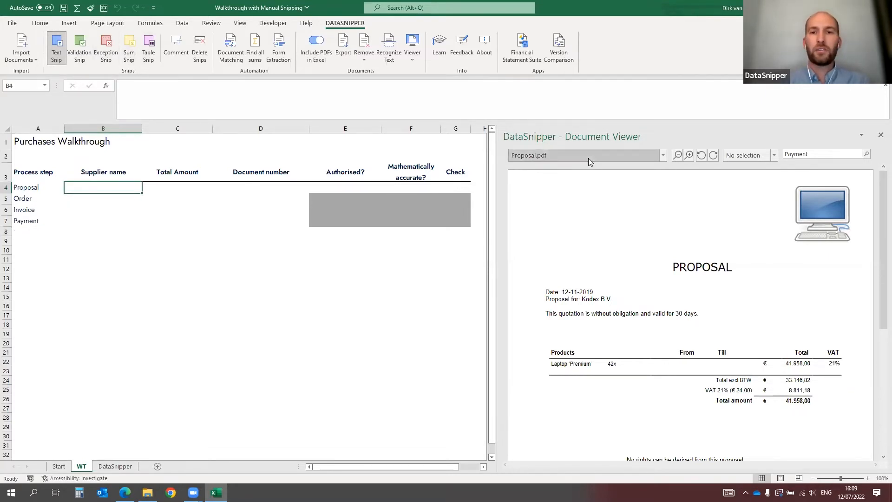
View Bank Statement.pdf in the document viewer and return to Proposal.pdf.
click(664, 157)
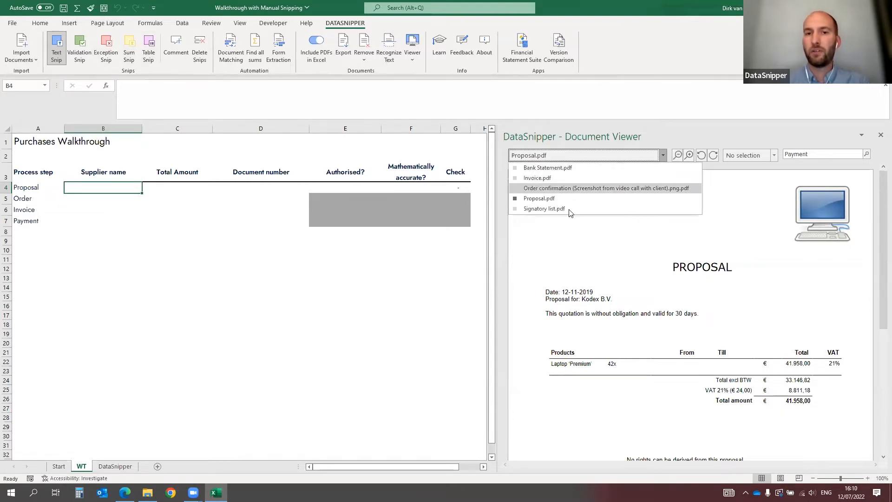
click(576, 168)
click(600, 156)
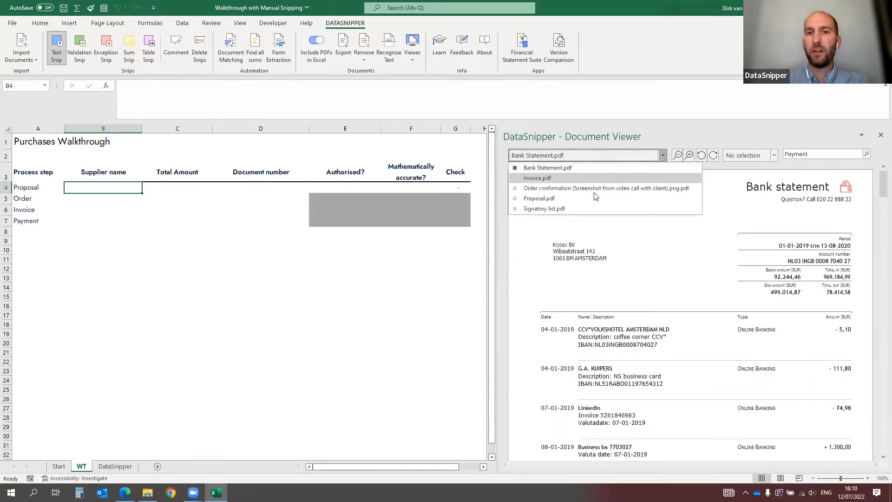
click(594, 196)
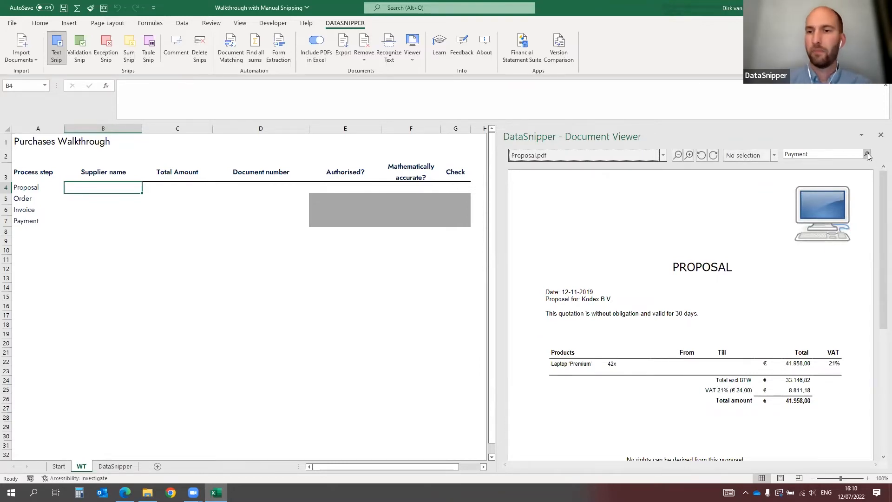
Text-snip the supplier name Hardware B.V. from the footer of Proposal.pdf into the Proposal row's Supplier name cell.
click(88, 186)
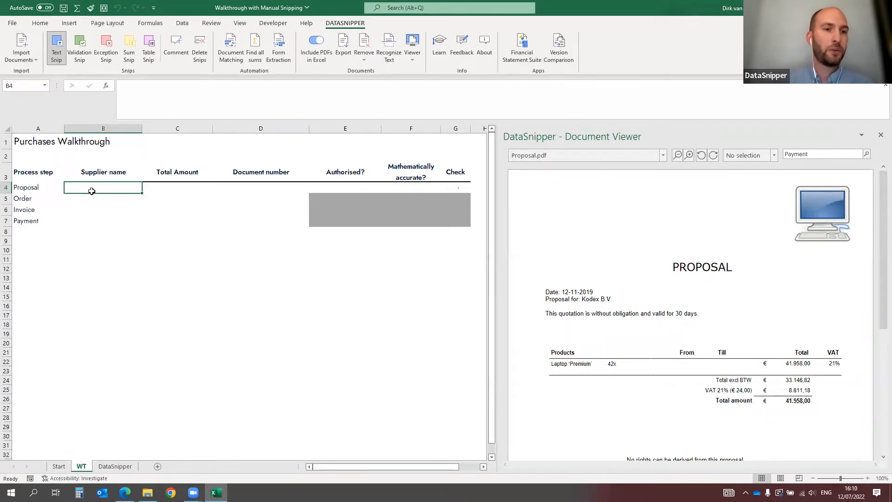
click(51, 188)
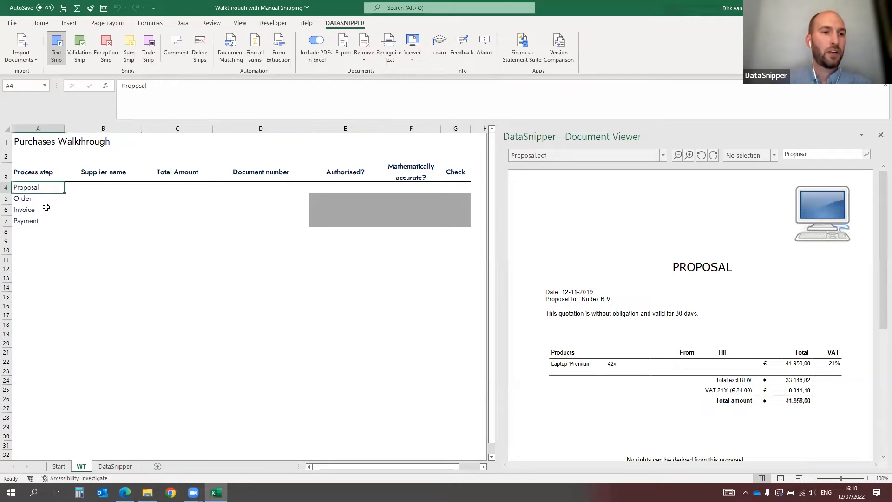
click(87, 187)
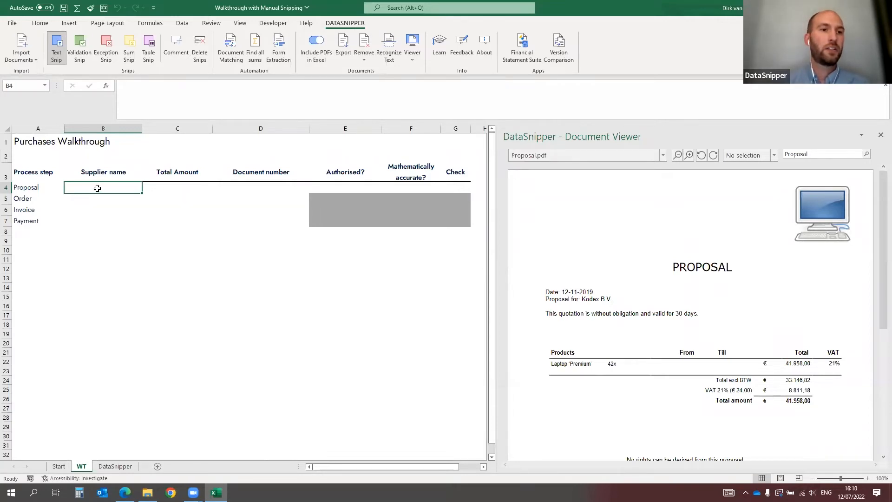
click(56, 51)
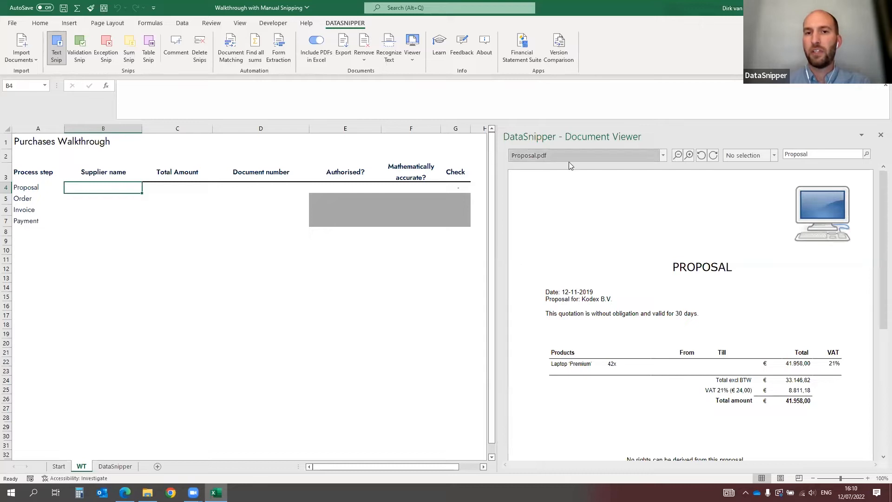
scroll(605, 199, down, 3)
scroll(607, 200, down, 2)
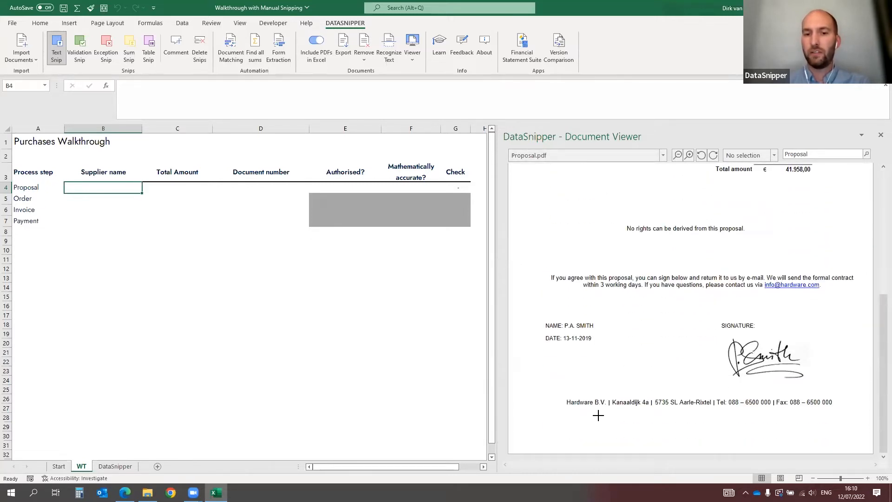
drag(559, 394, 610, 414)
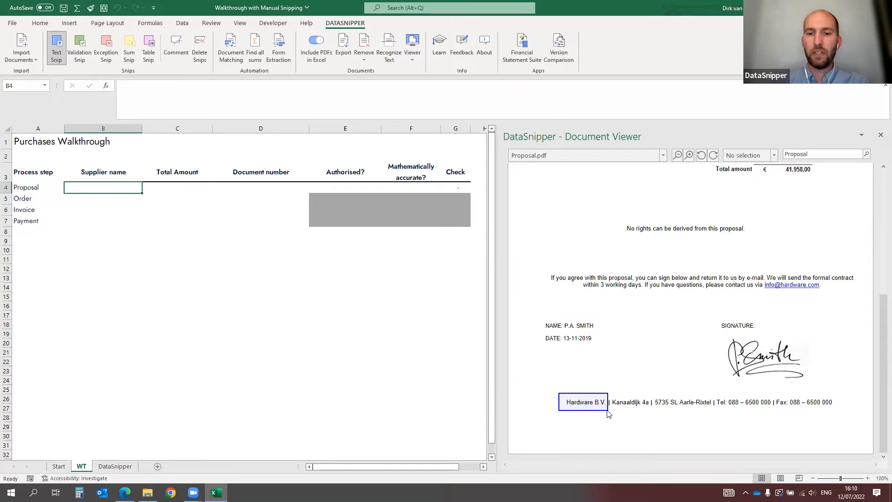
drag(609, 414, 609, 414)
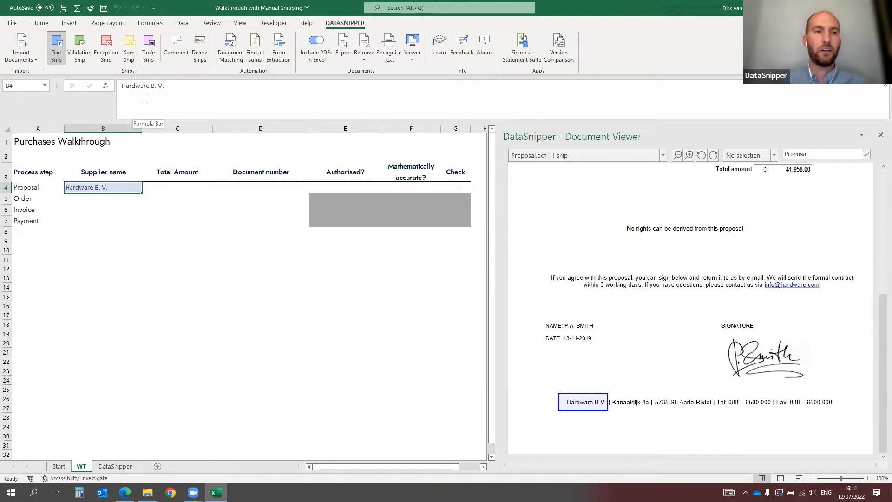
Check the supplier name snip's link by displaying Invoice.pdf and jumping back to the snip's source from cell B4.
click(144, 242)
click(97, 188)
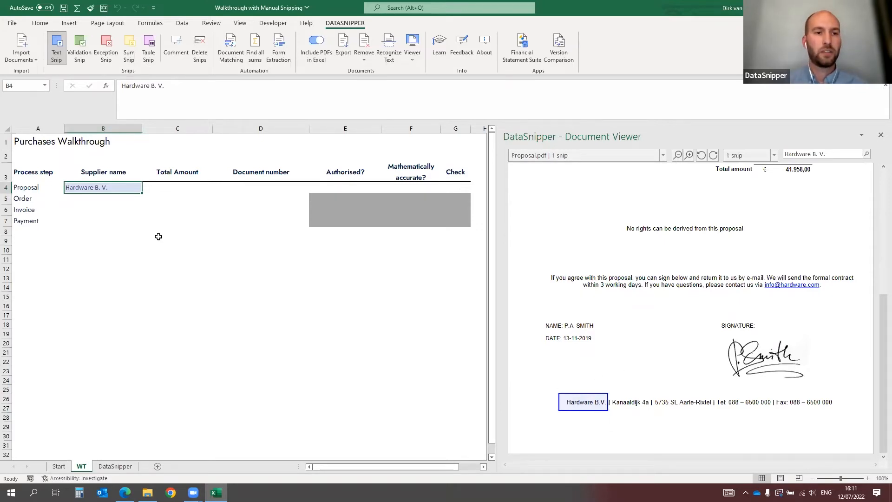
click(663, 155)
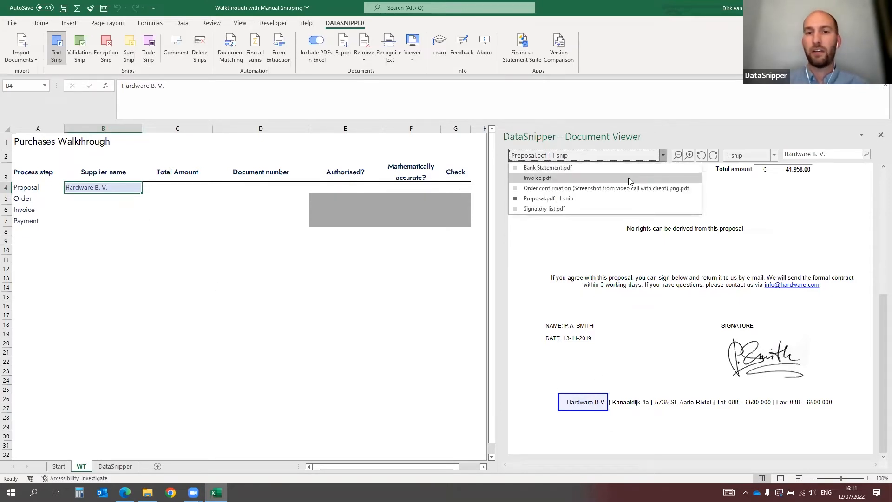
click(629, 177)
click(195, 260)
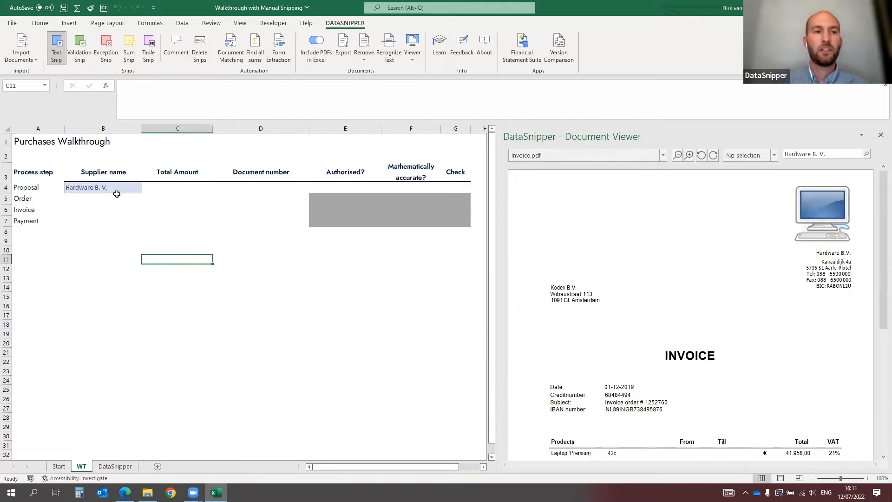
click(89, 188)
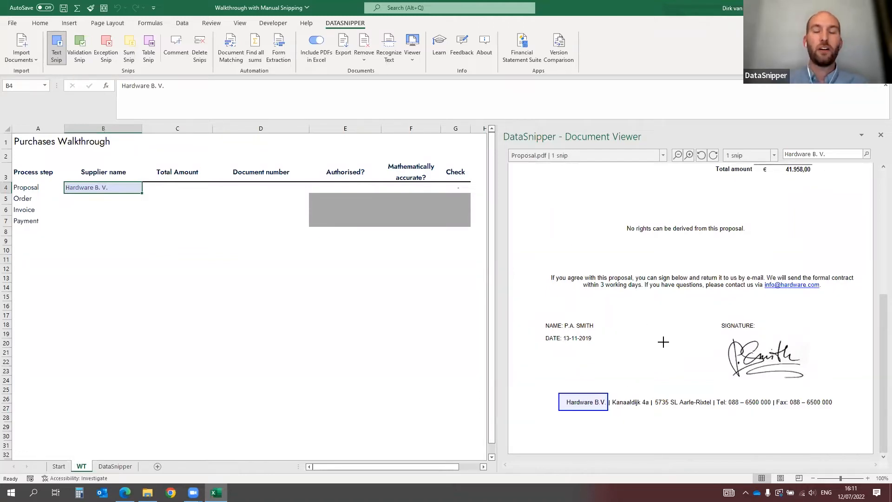
Text-snip the total amount 41.958,00 from Proposal.pdf into the Proposal row's Total Amount cell.
scroll(664, 342, up, 3)
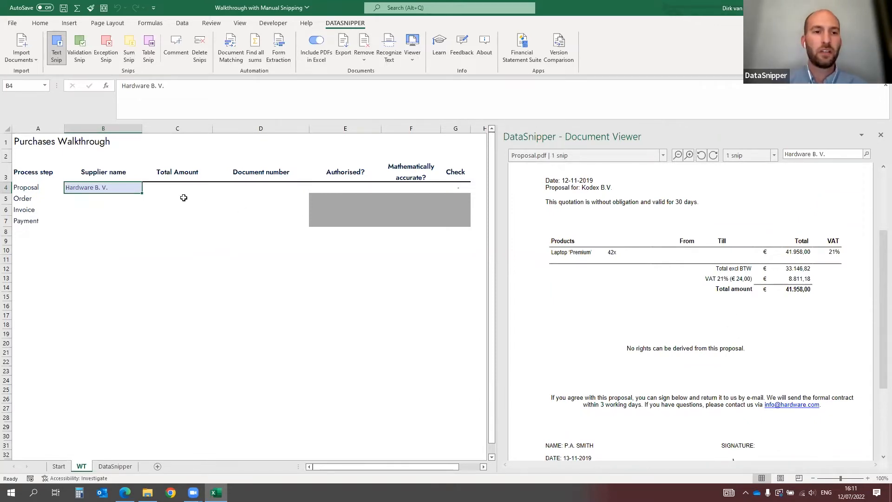
click(168, 188)
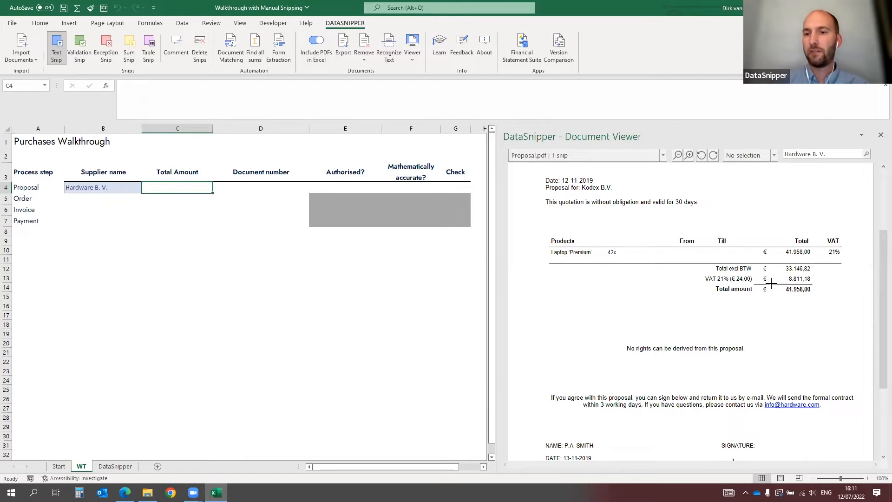
drag(771, 283, 820, 299)
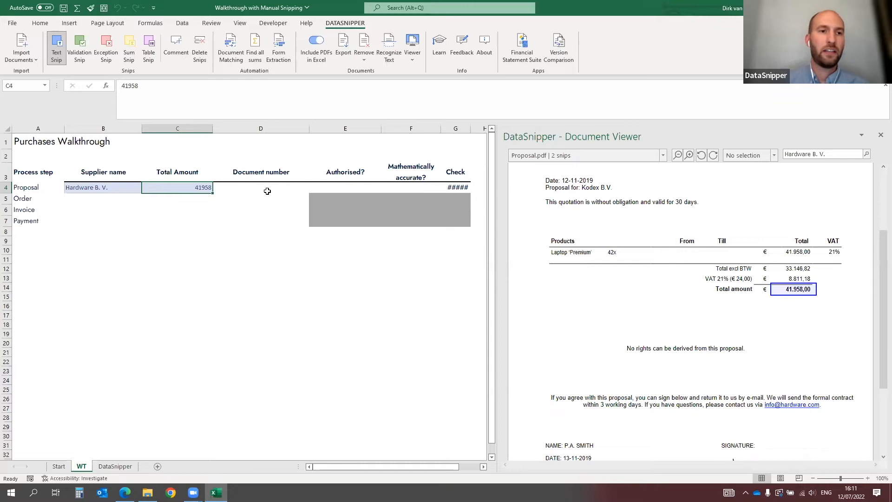
Sum-snip the amounts 33.146,82 and 8.811,18 from Proposal.pdf into the Proposal row's Mathematically accurate? cell and compare it with the Total Amount snip.
click(400, 186)
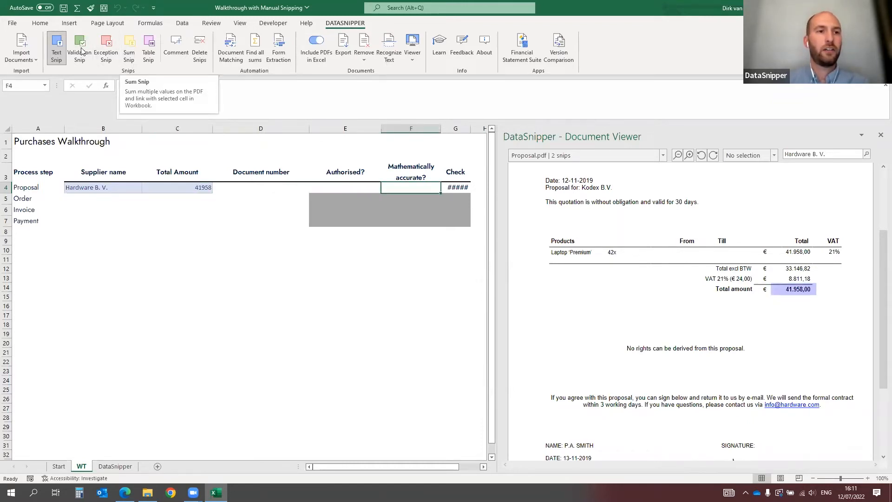
click(130, 55)
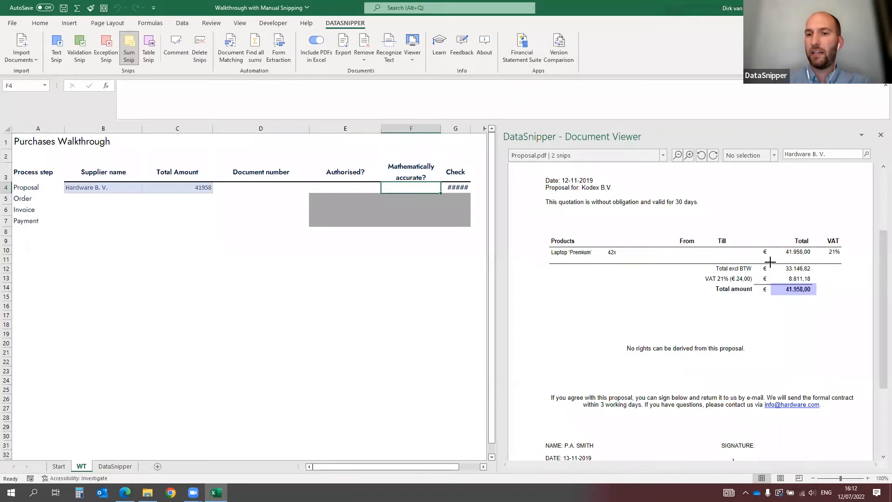
drag(770, 263, 816, 285)
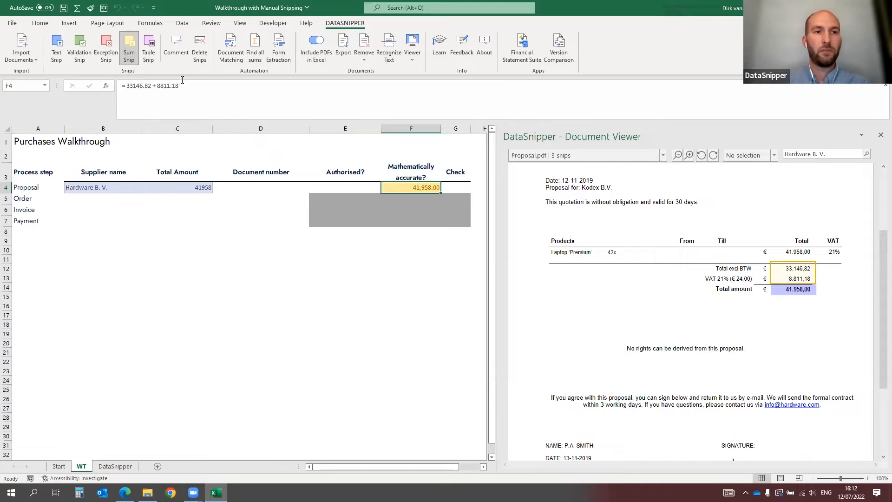
click(444, 185)
click(411, 186)
click(198, 186)
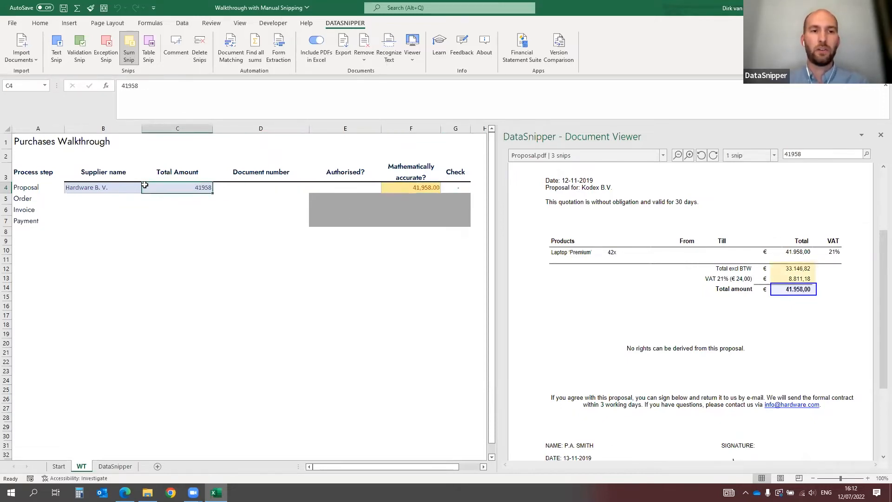
click(419, 188)
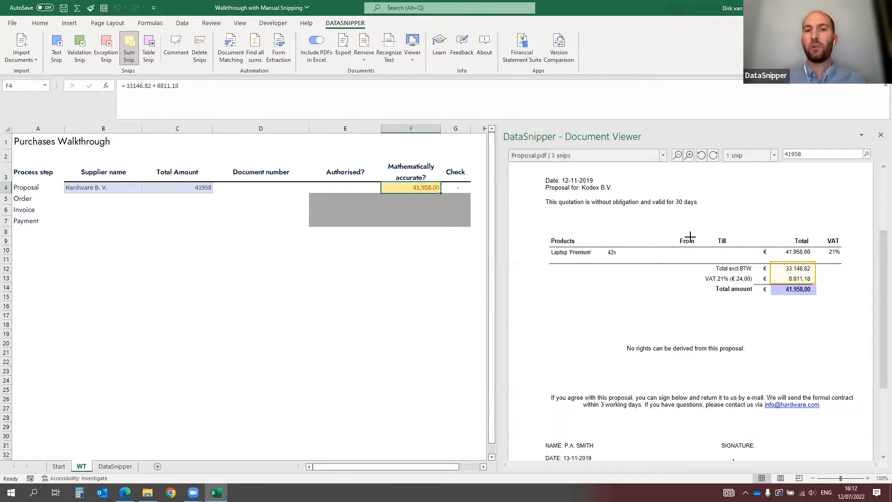
Add the product total 41.958,00 from Proposal.pdf and the amounts -111,80 and -74,98 from Bank Statement.pdf to the Mathematically accurate? cell's sum snip.
drag(760, 245, 818, 261)
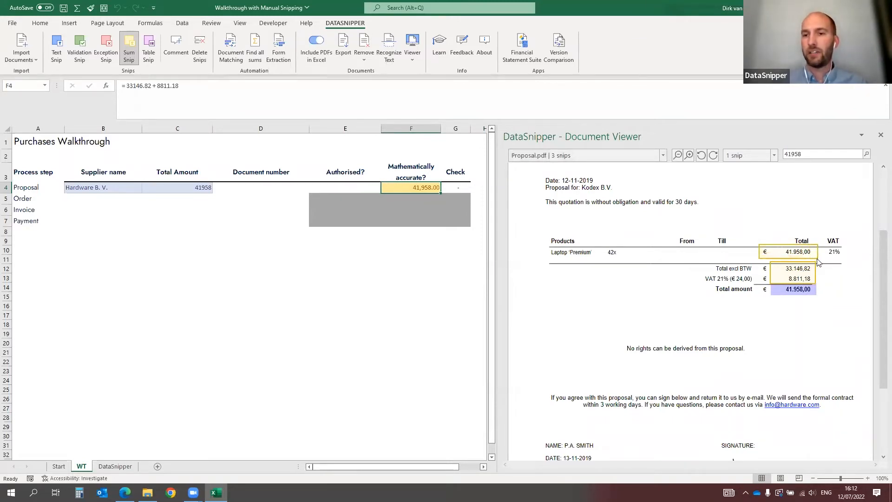
click(663, 155)
click(586, 168)
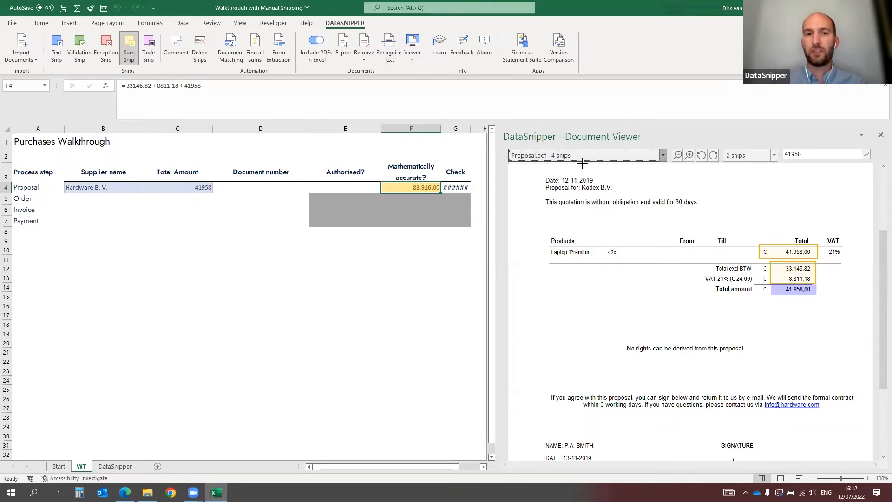
scroll(693, 237, down, 5)
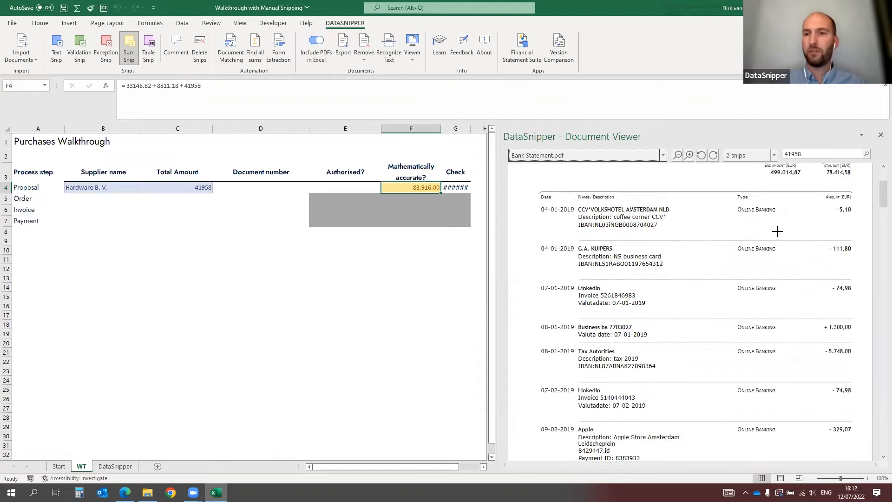
scroll(778, 231, down, 1)
drag(807, 212, 856, 273)
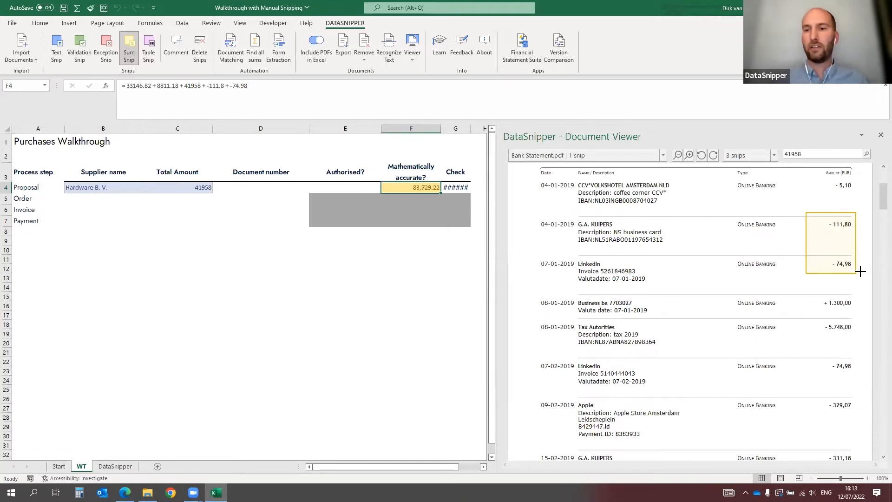
click(282, 94)
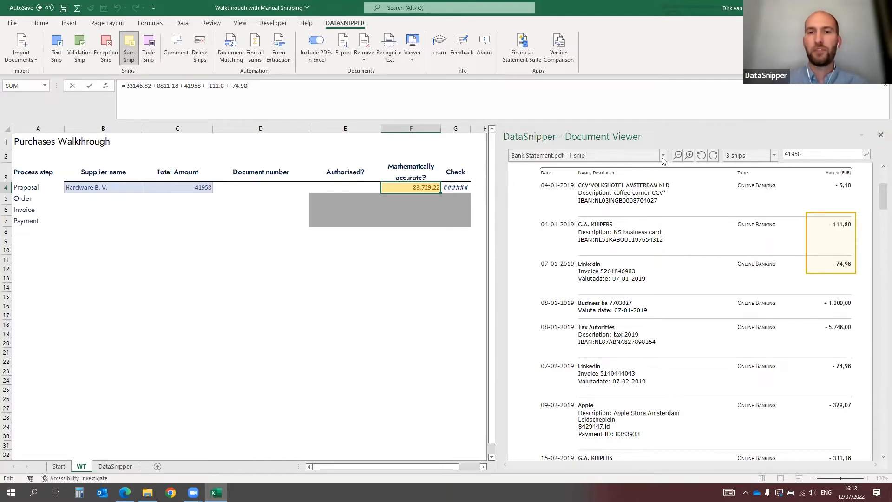
key(Return)
key(Return)
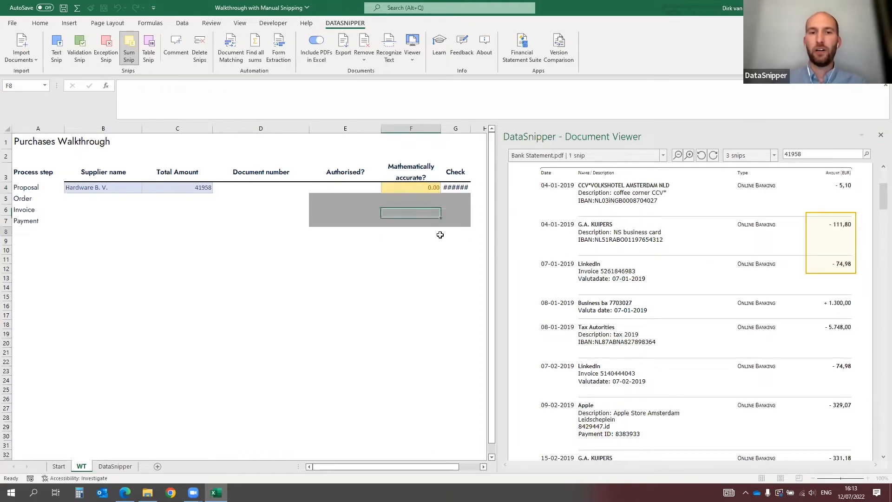
Delete all snips from cell F4 and sum-snip only 33.146,82 and 8.811,18 from Proposal.pdf into it again.
click(659, 156)
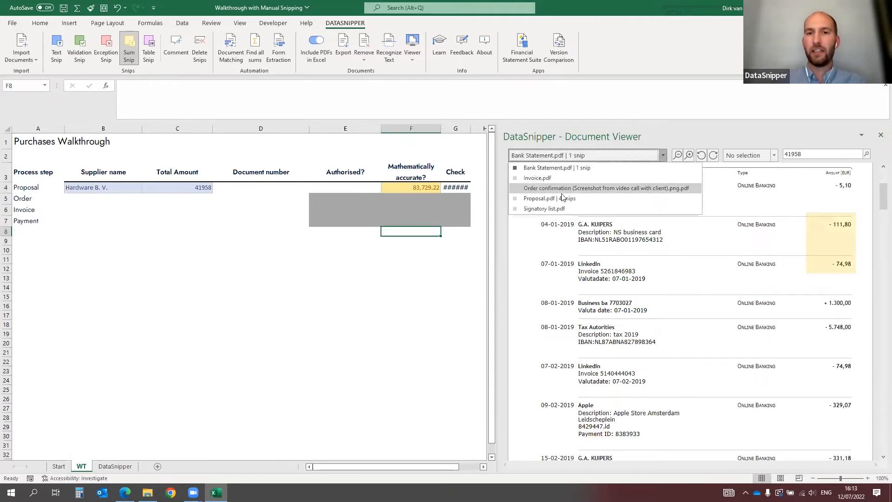
click(564, 194)
click(410, 186)
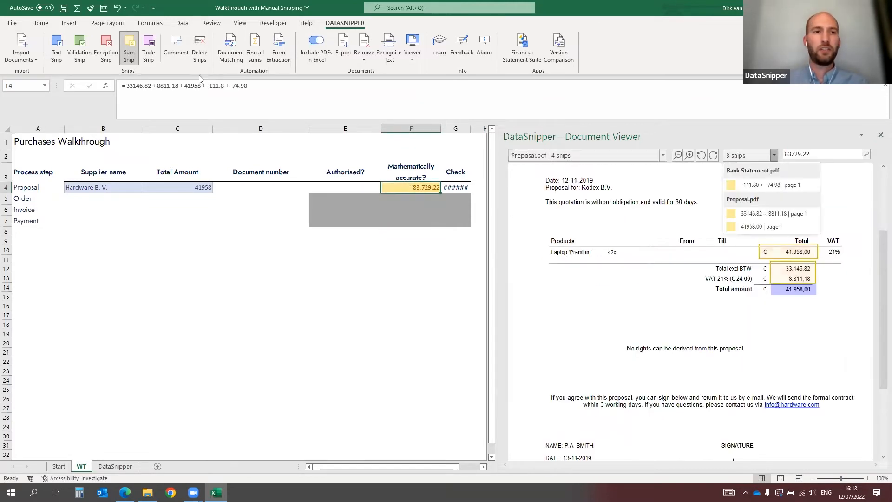
click(201, 52)
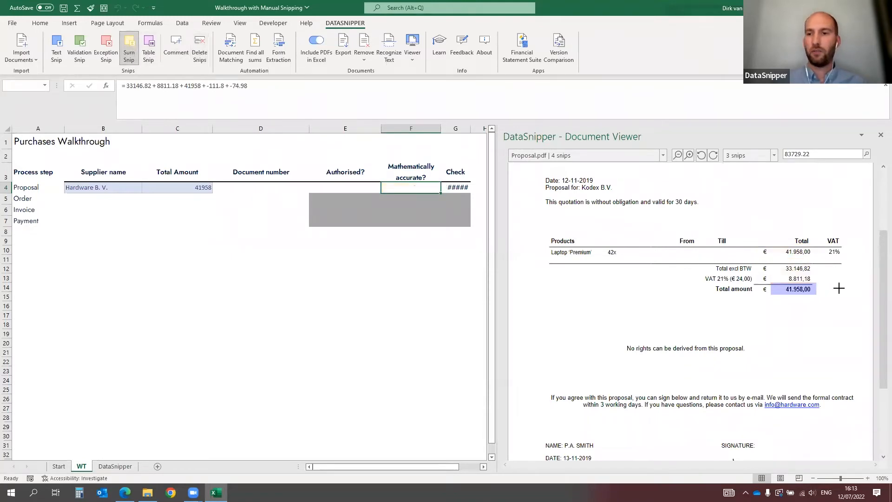
drag(769, 264, 817, 284)
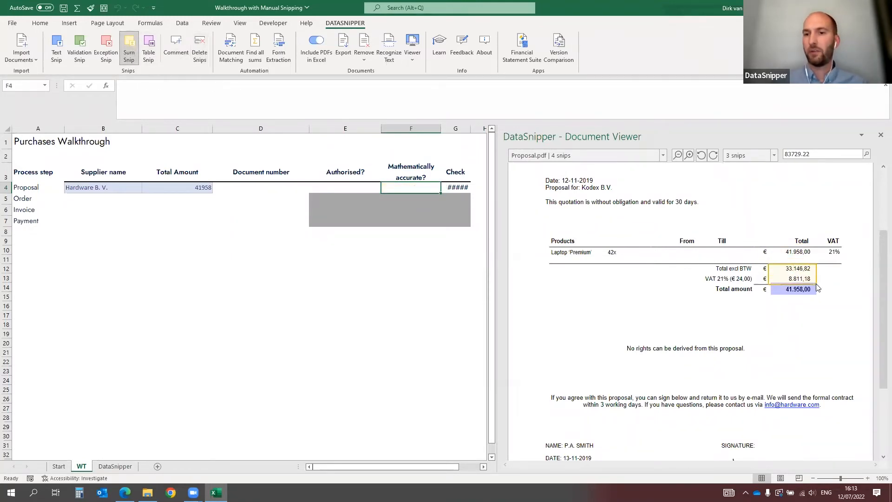
Validation-snip the signature block at the end of Proposal.pdf into the Proposal row's Authorised? cell.
click(261, 184)
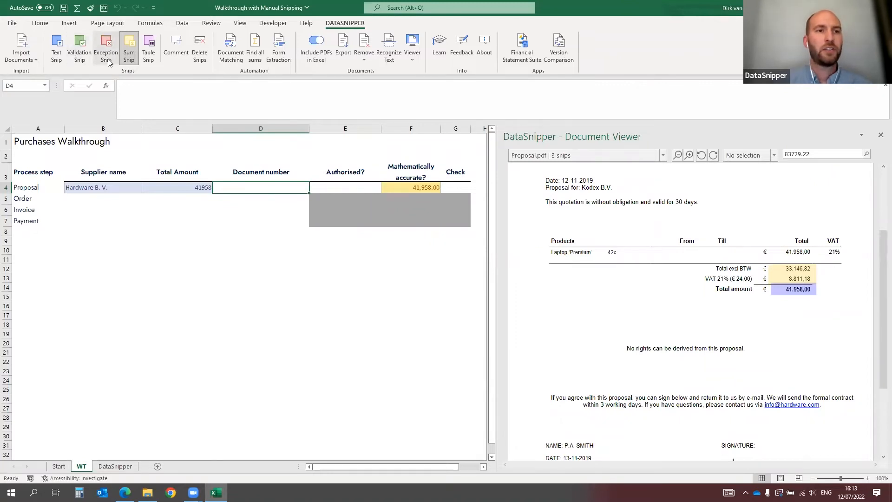
click(79, 46)
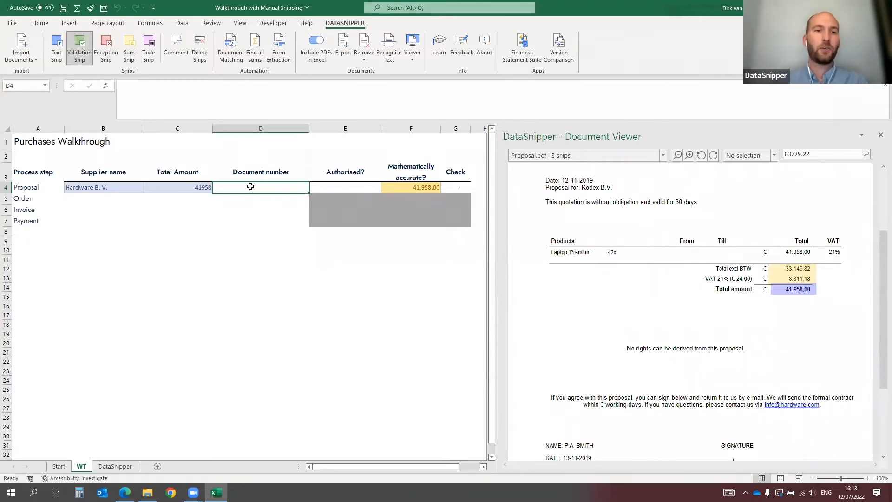
click(320, 186)
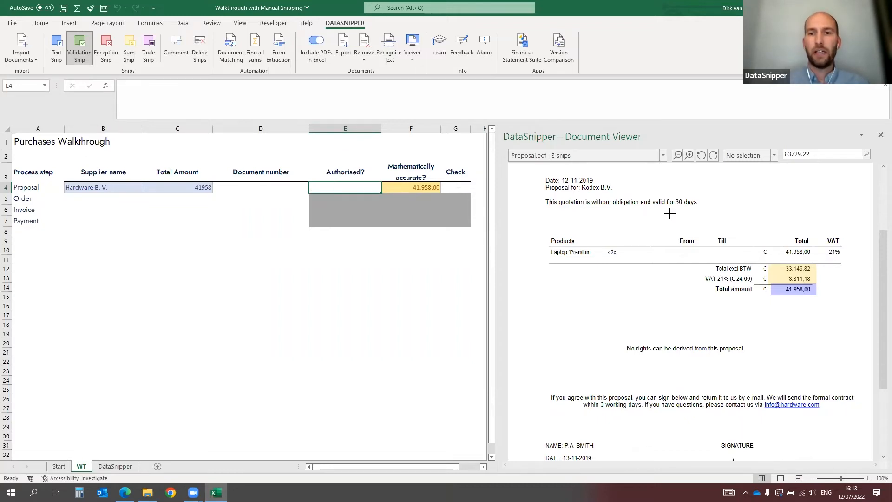
scroll(731, 199, down, 3)
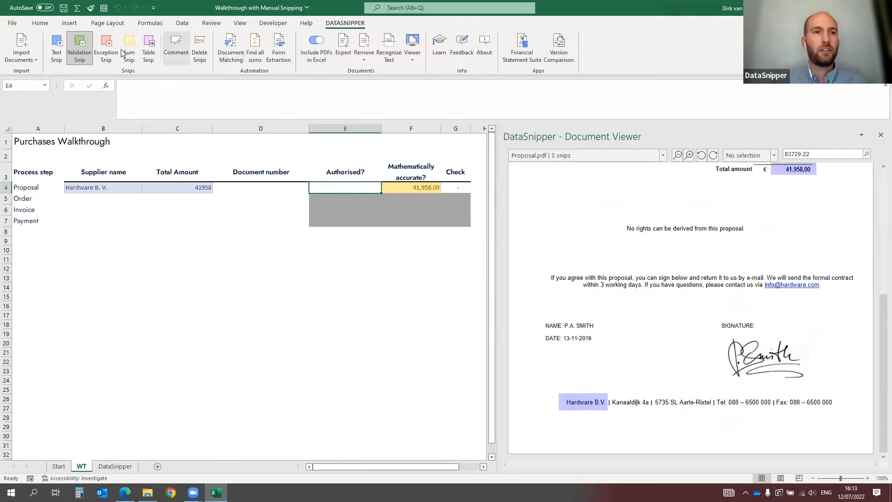
click(79, 51)
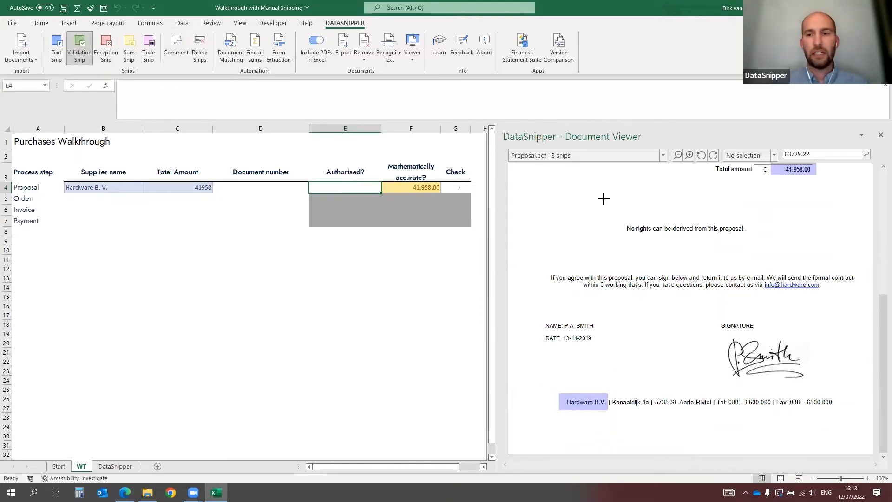
drag(708, 314, 820, 386)
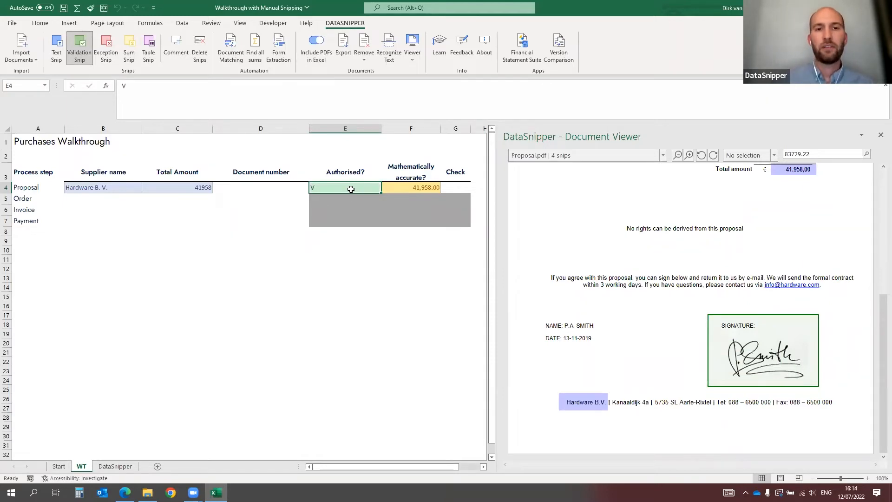
click(332, 186)
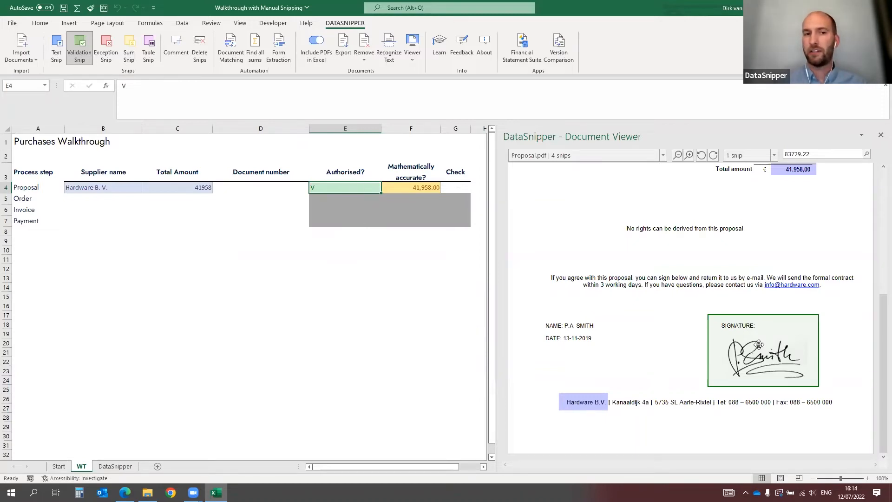
Add a validation snip of the first signatory's sample signature in Signatory list.pdf to the Authorised? cell and check its linked snips.
click(664, 156)
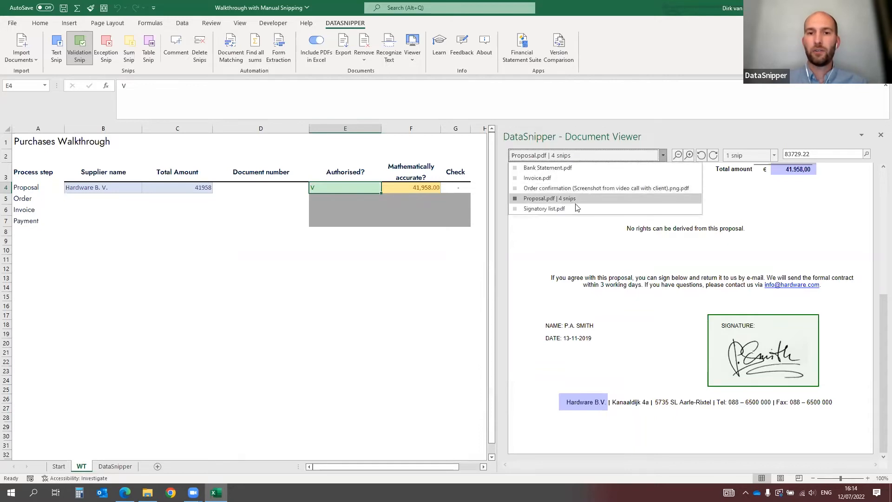
click(533, 209)
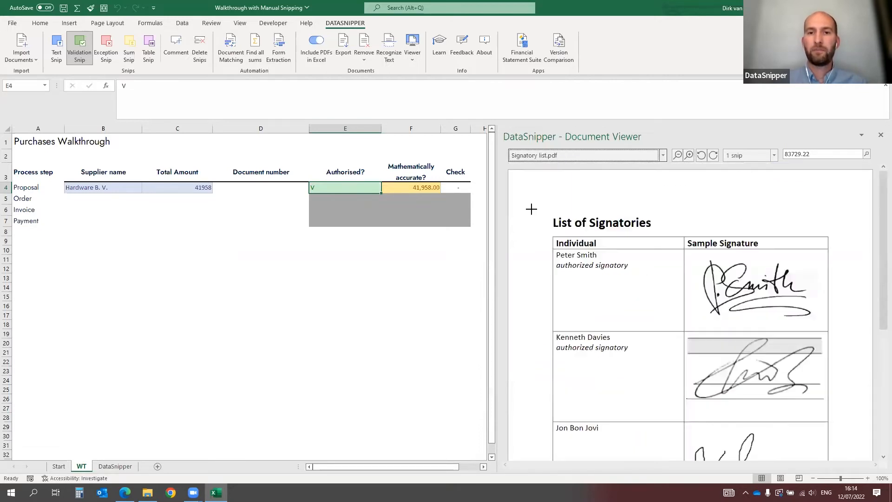
scroll(673, 223, down, 2)
scroll(675, 210, up, 1)
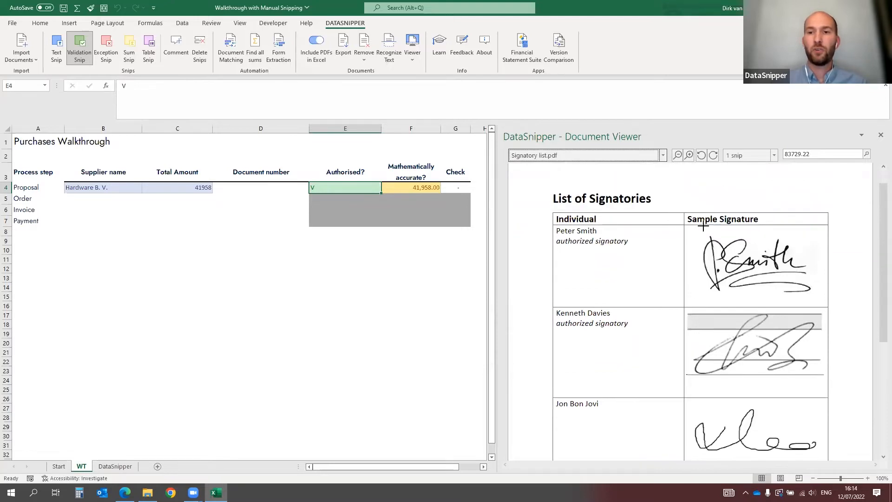
drag(684, 224, 826, 304)
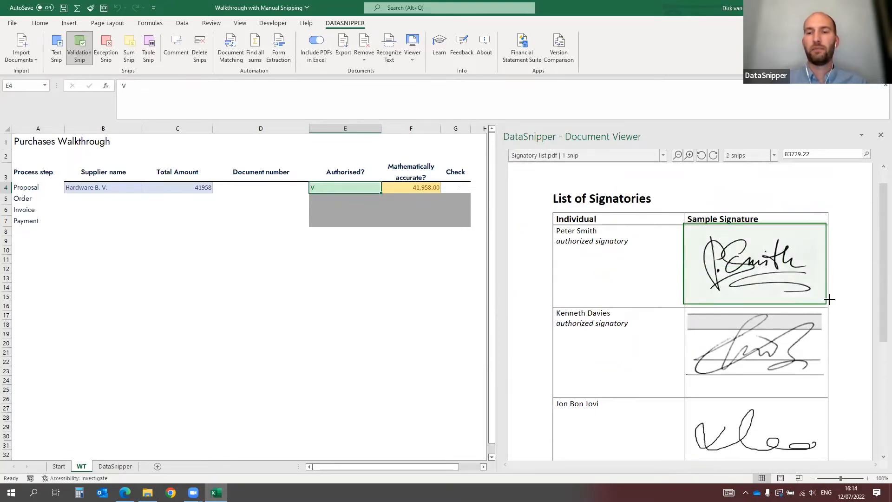
click(396, 255)
click(341, 188)
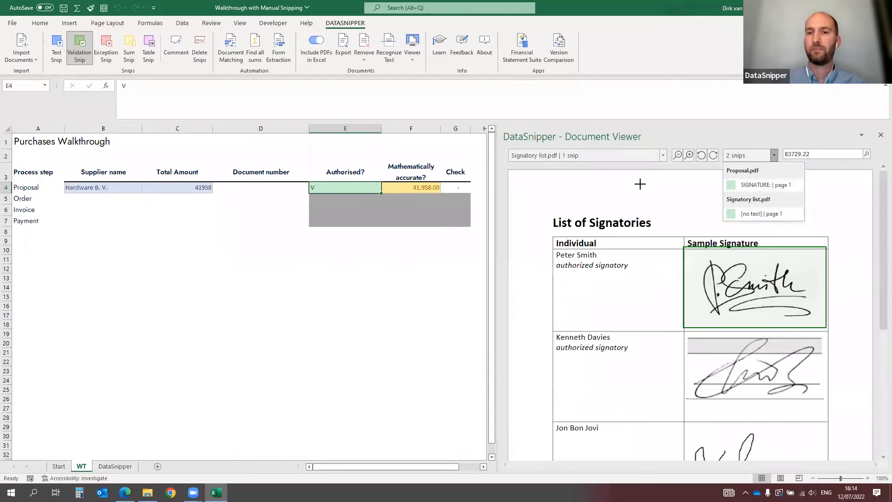
click(640, 184)
Exception-snip the date and recipient area beside the Proposal.pdf heading into the Proposal row's Document number cell and check the snip's link.
click(271, 190)
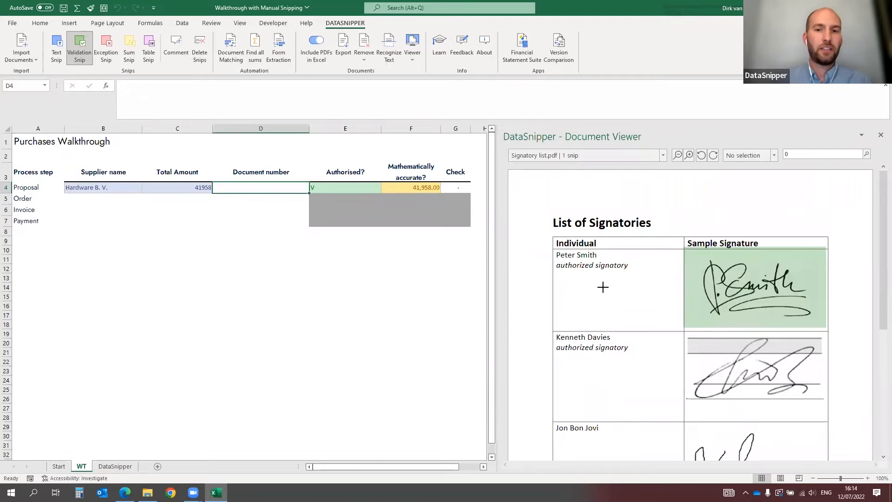
click(663, 157)
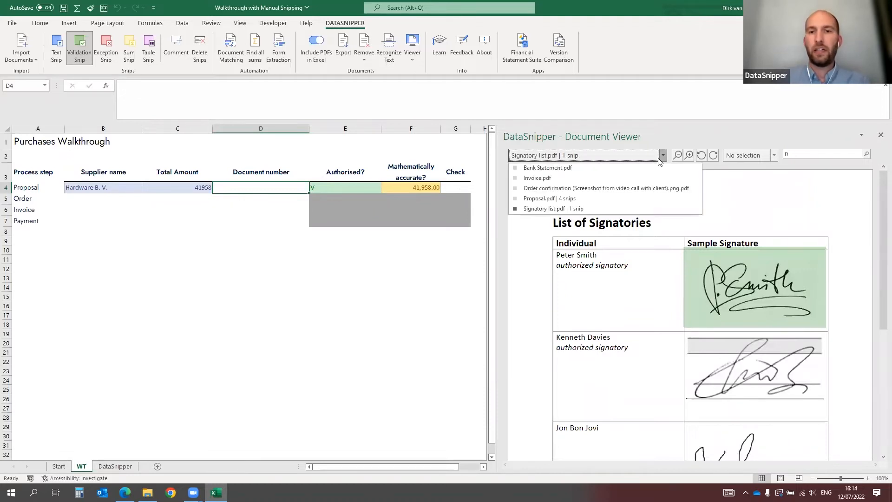
click(593, 198)
scroll(660, 327, up, 3)
scroll(660, 327, up, 2)
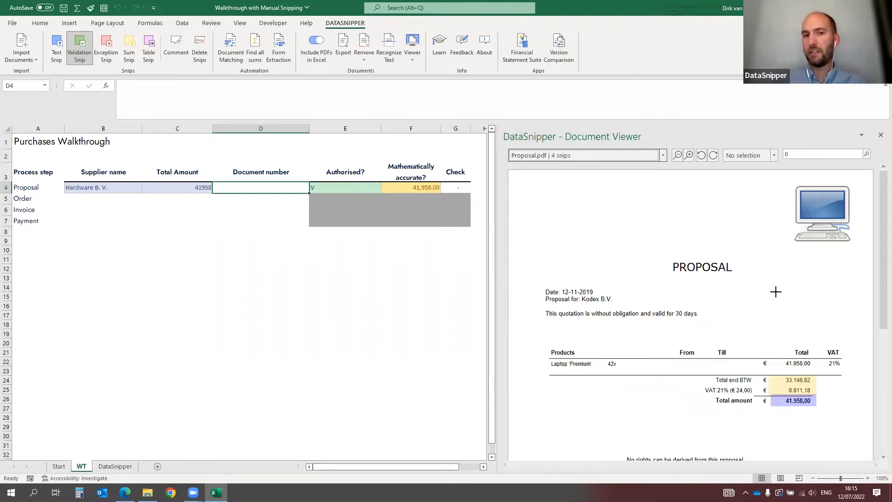
click(107, 52)
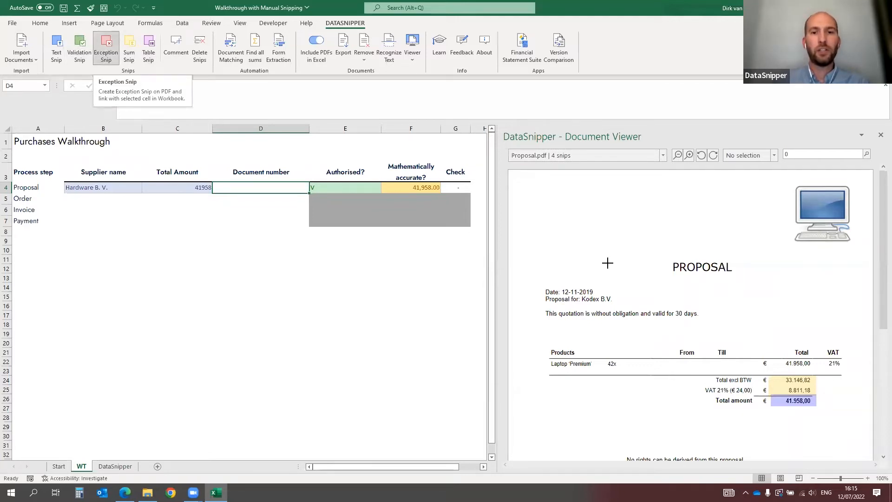
drag(542, 254, 658, 307)
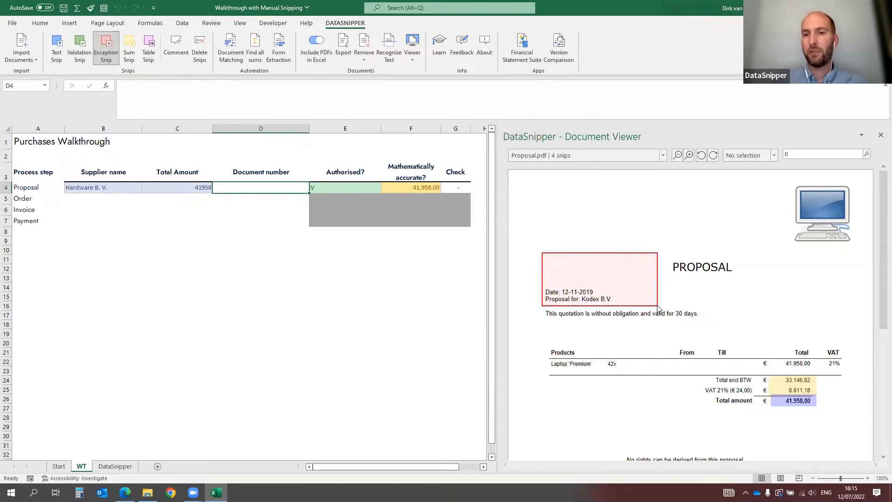
click(243, 187)
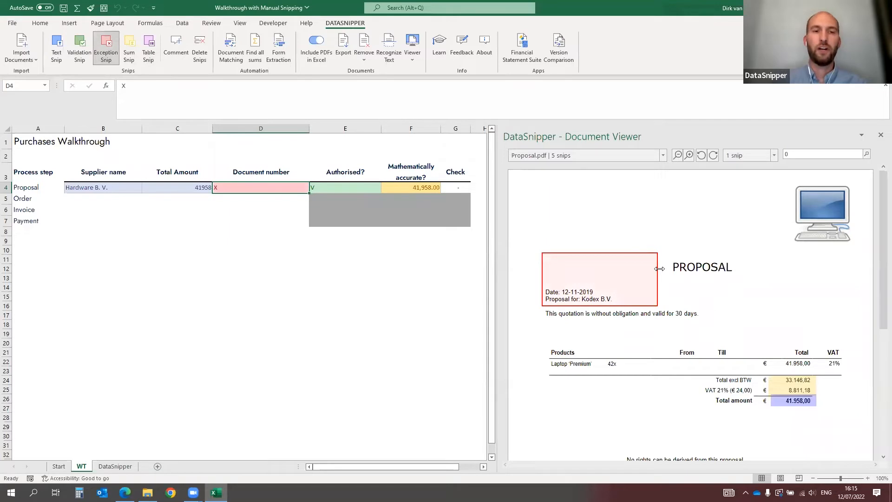
click(234, 206)
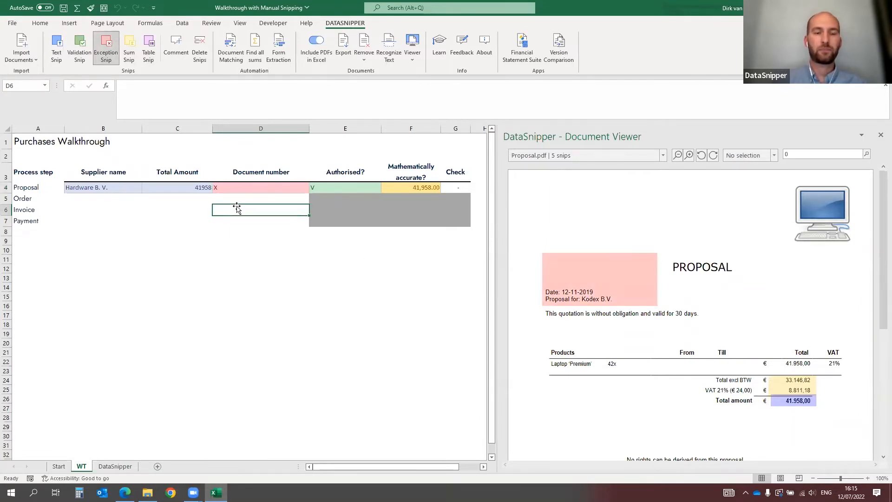
click(250, 188)
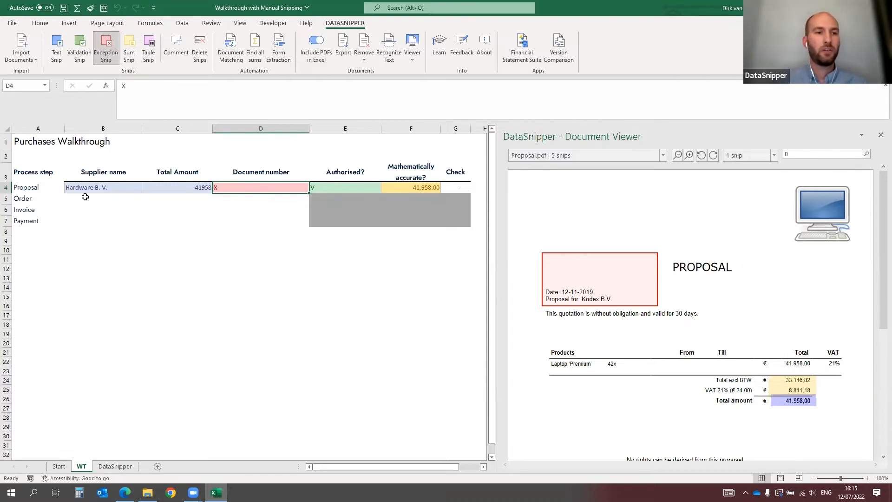
Search all imported documents for the Proposal row's total amount 41958 and preview the matches in the bank statement, invoice, order confirmation and proposal.
click(173, 188)
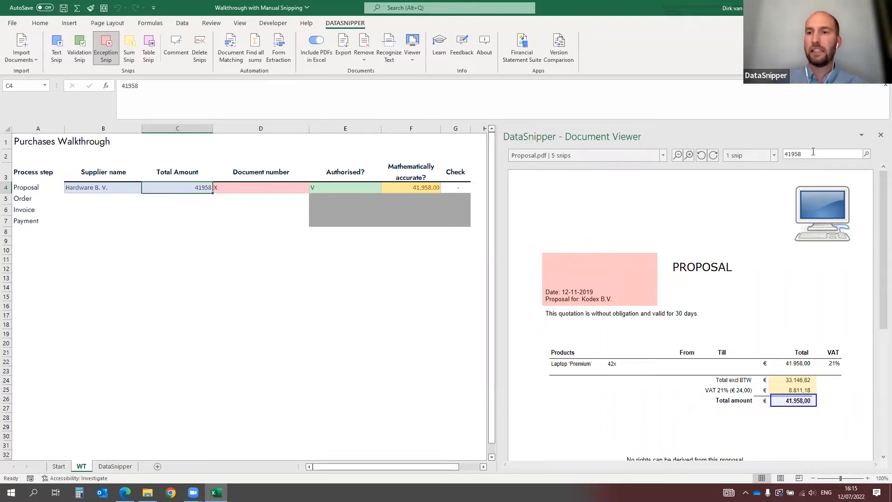
click(867, 155)
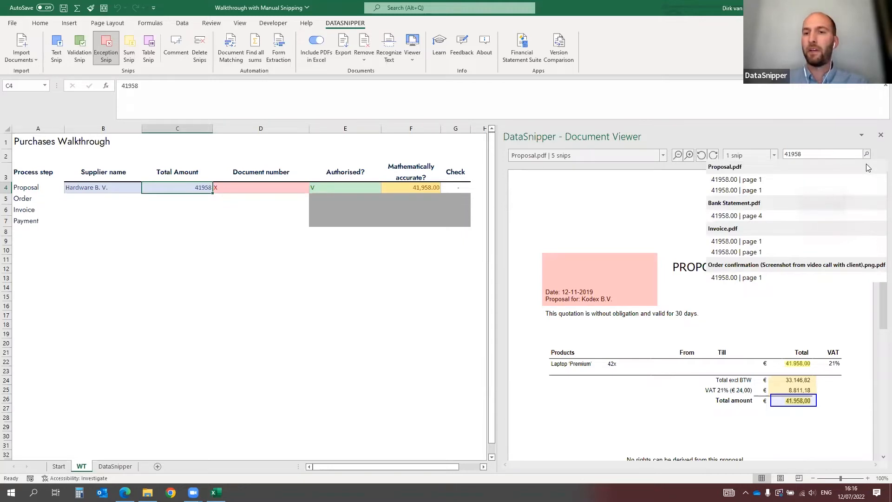
mouse_move(760, 179)
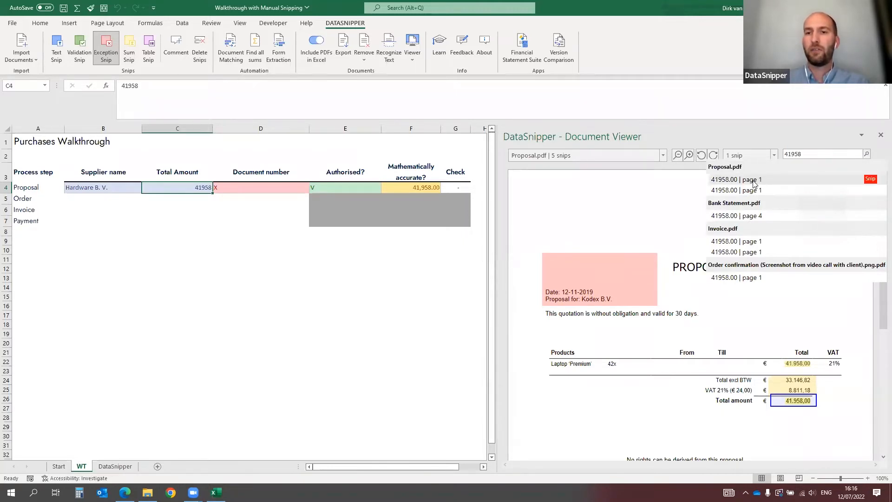
click(763, 215)
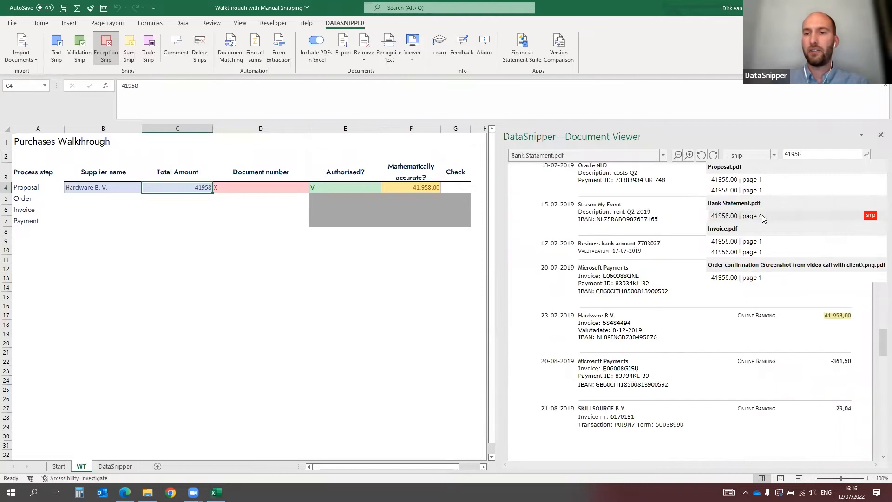
click(764, 242)
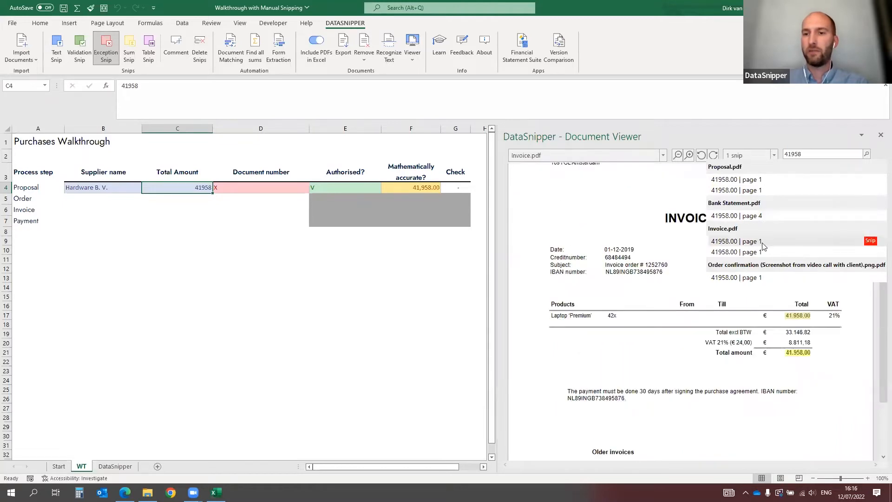
click(759, 278)
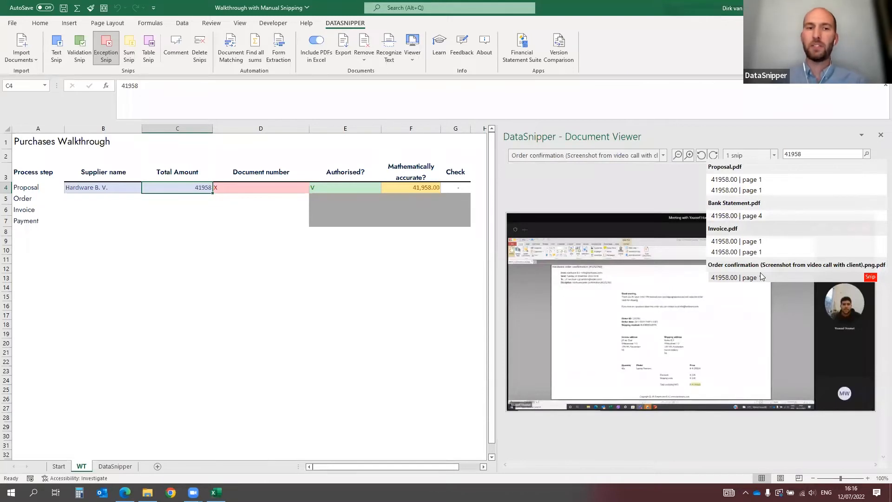
click(769, 247)
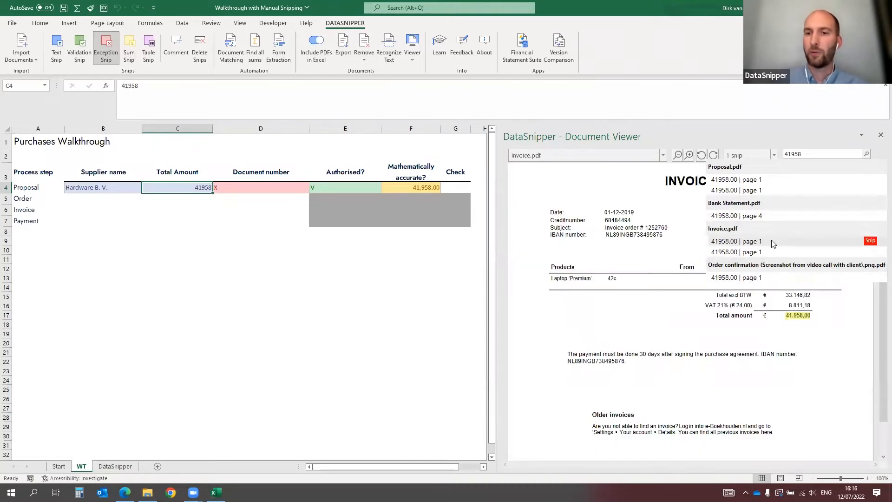
click(770, 217)
click(773, 191)
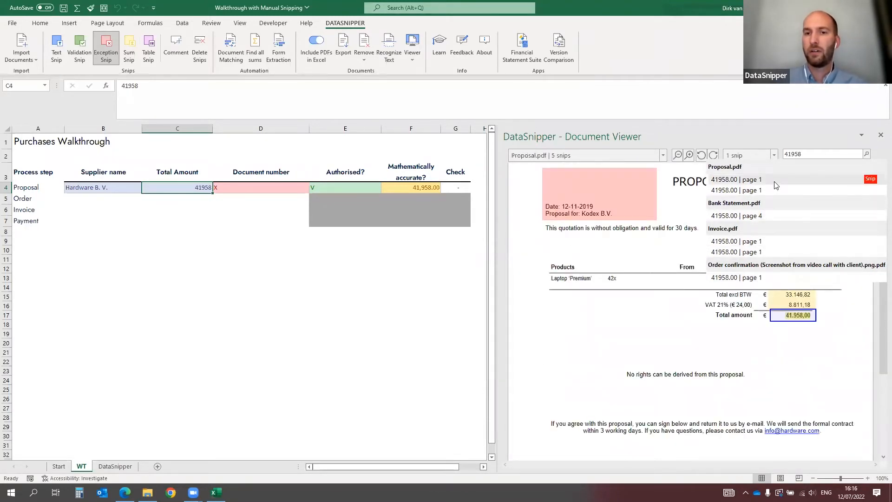
click(169, 205)
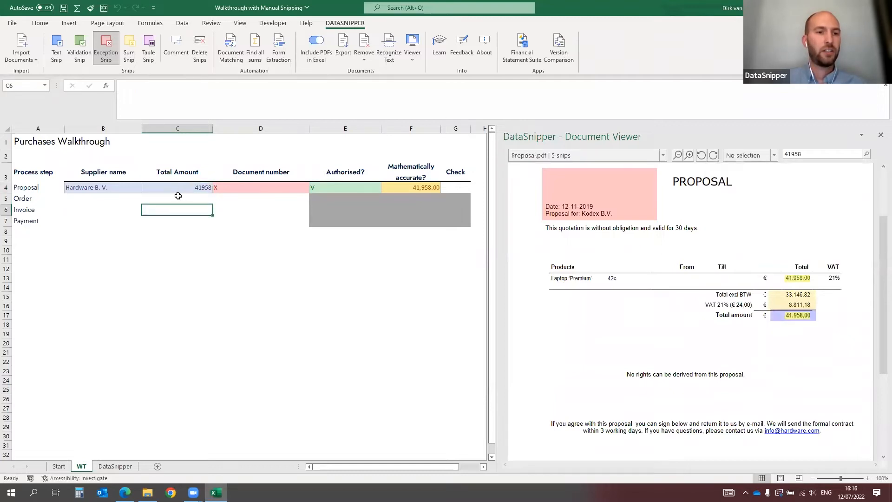
drag(175, 196, 175, 220)
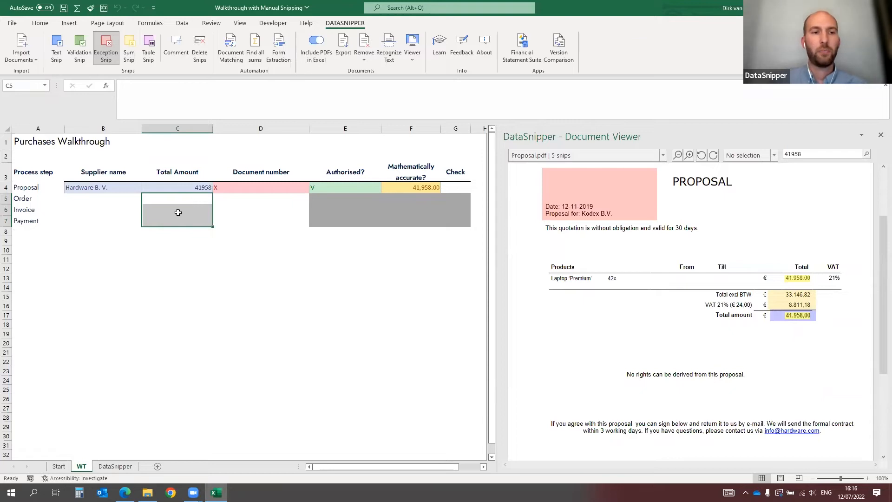
click(867, 155)
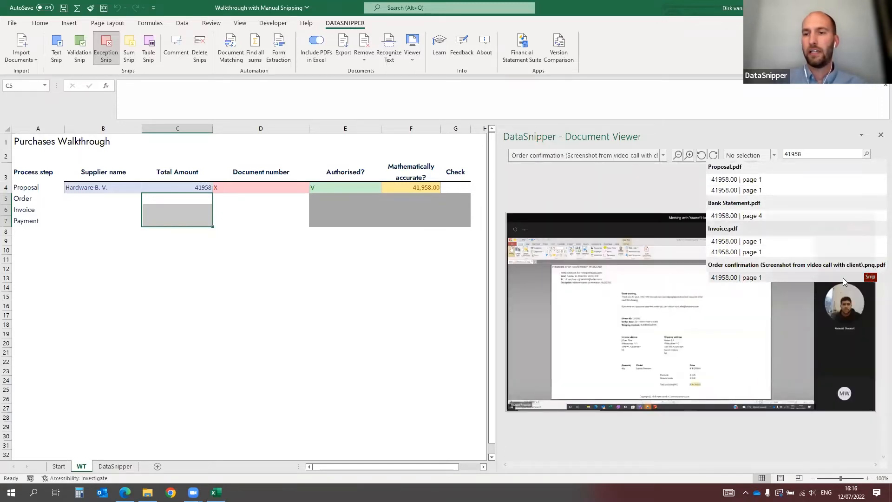
click(871, 277)
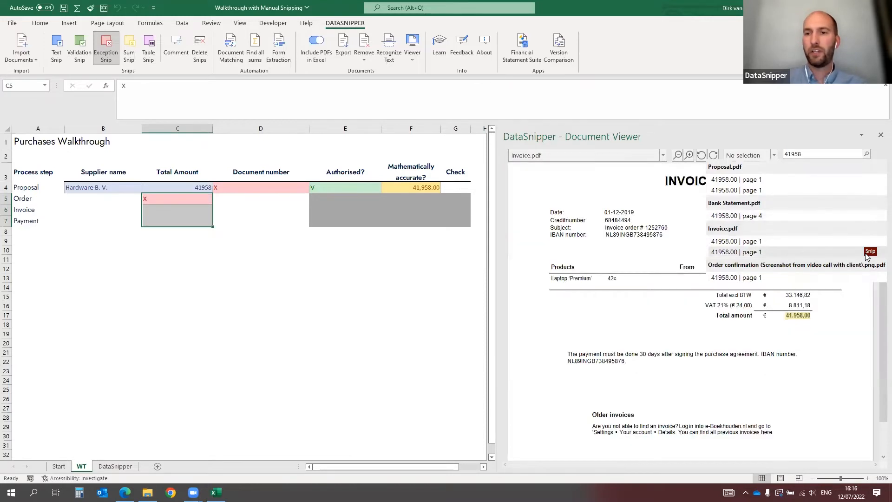
click(870, 252)
click(870, 252)
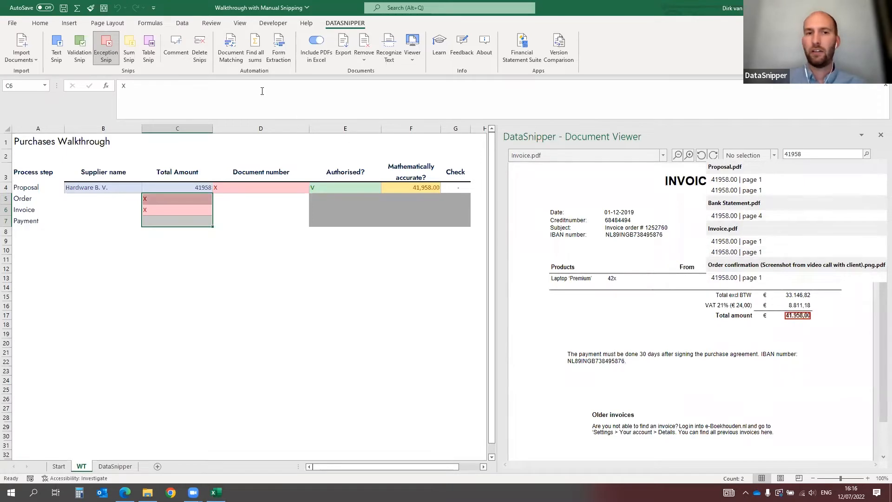
drag(159, 196, 160, 209)
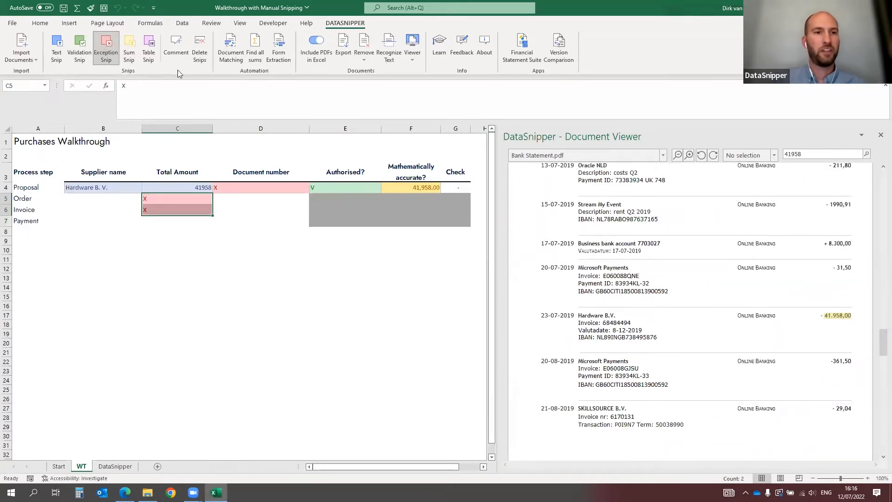
click(198, 54)
Text-snip the 41958.00 search matches from the order confirmation, Invoice.pdf and Bank Statement.pdf into the Order, Invoice and Payment rows' Total Amount cells.
click(166, 186)
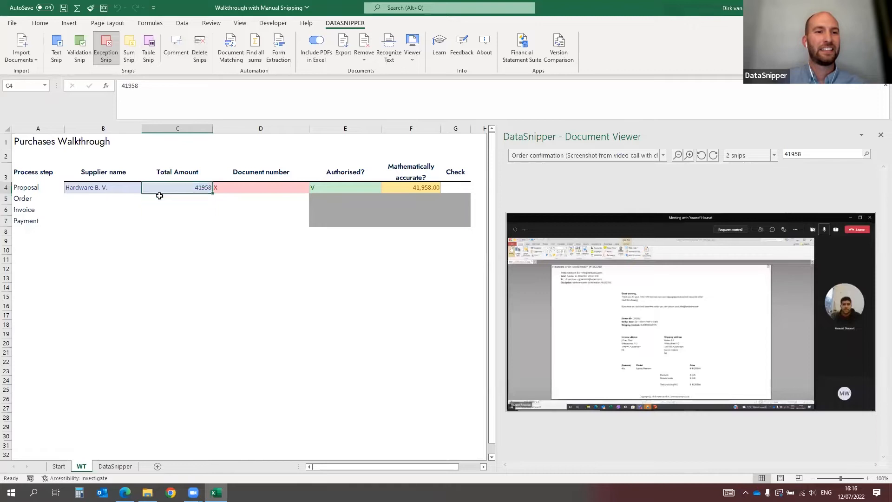
drag(169, 198, 168, 221)
click(868, 155)
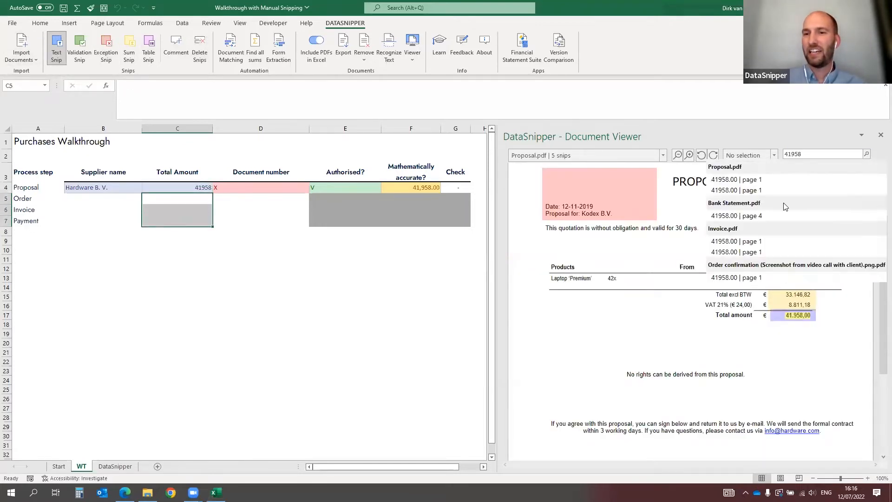
click(845, 277)
click(871, 277)
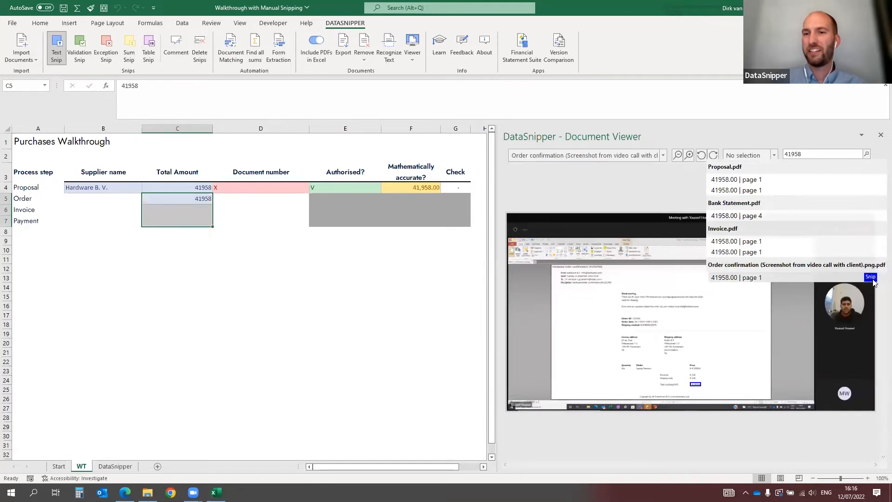
click(871, 252)
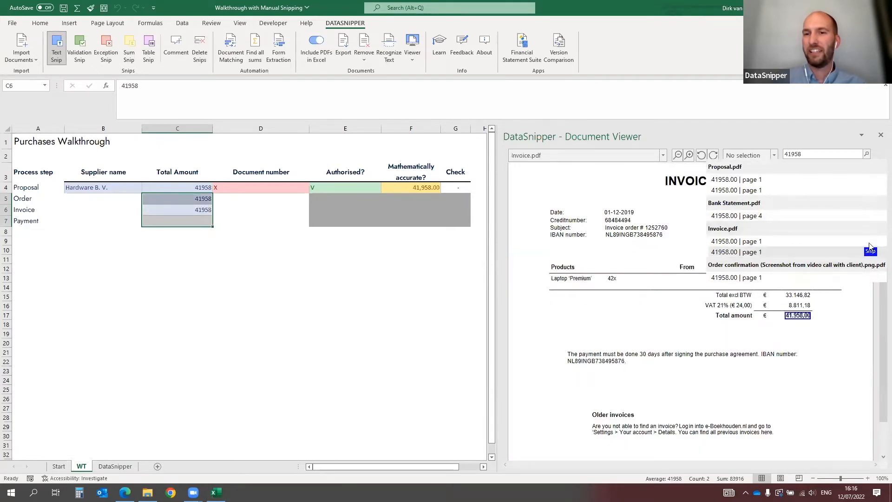
click(870, 216)
click(265, 251)
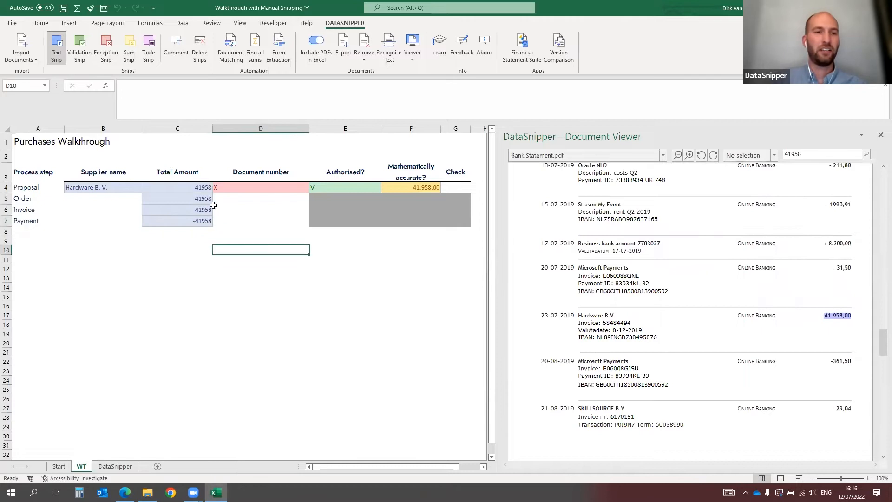
drag(191, 188, 189, 223)
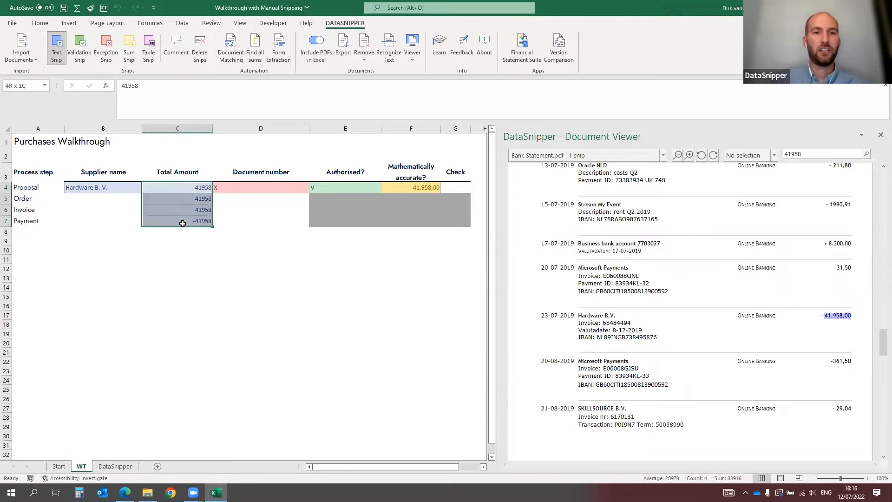
Run text recognition on Bank Statement.pdf with the option to recognize and overwrite previous text.
click(228, 197)
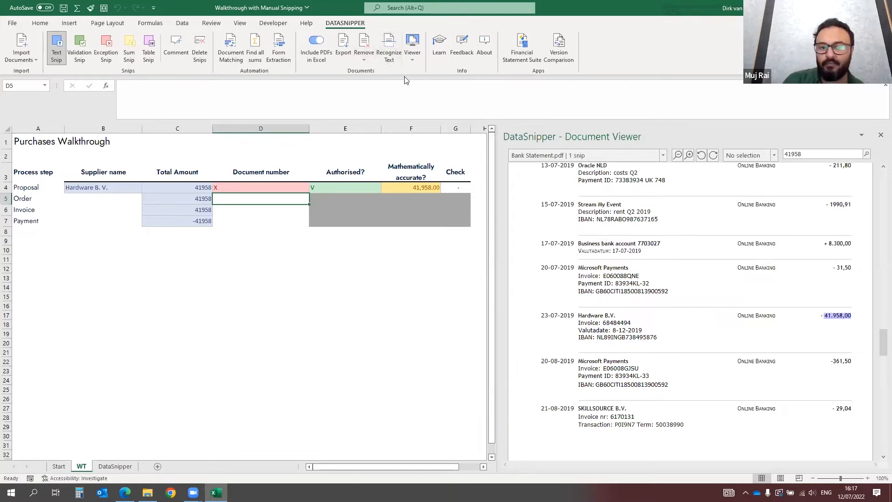
click(392, 53)
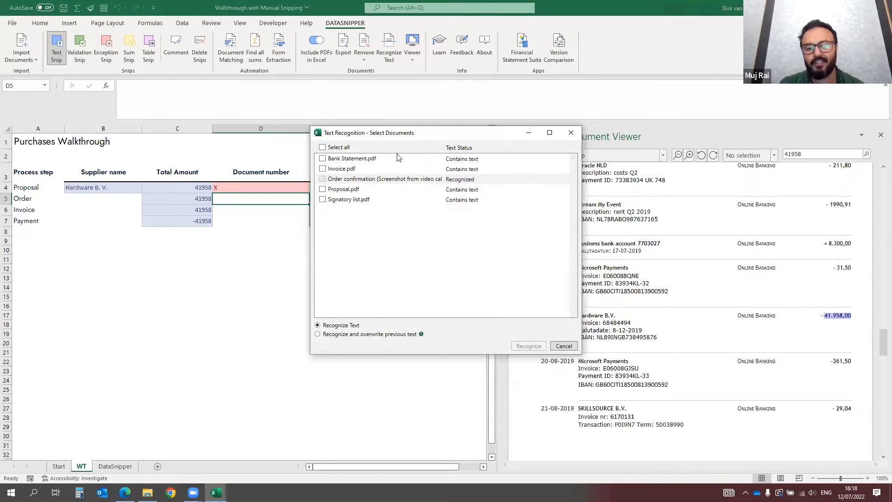
click(323, 158)
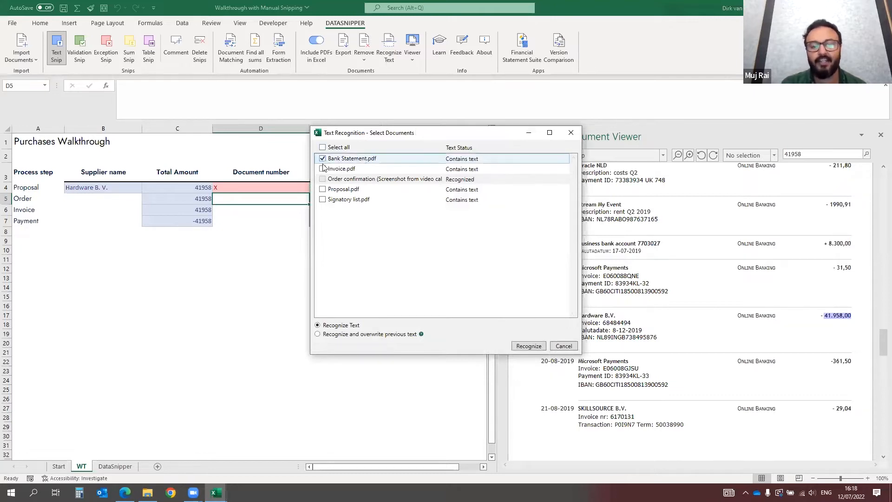
click(317, 335)
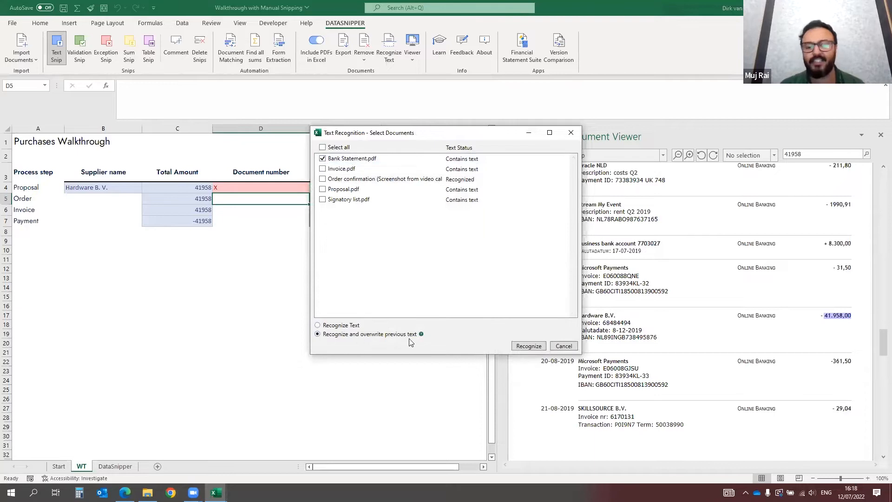
click(529, 347)
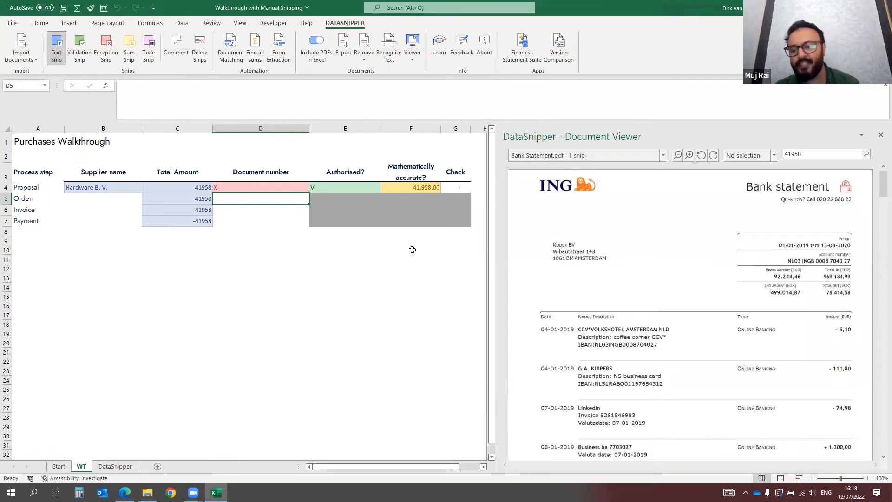
Delete the exception snip from the Proposal row's Document number cell and undo the deletion, then repeat both once more.
click(238, 190)
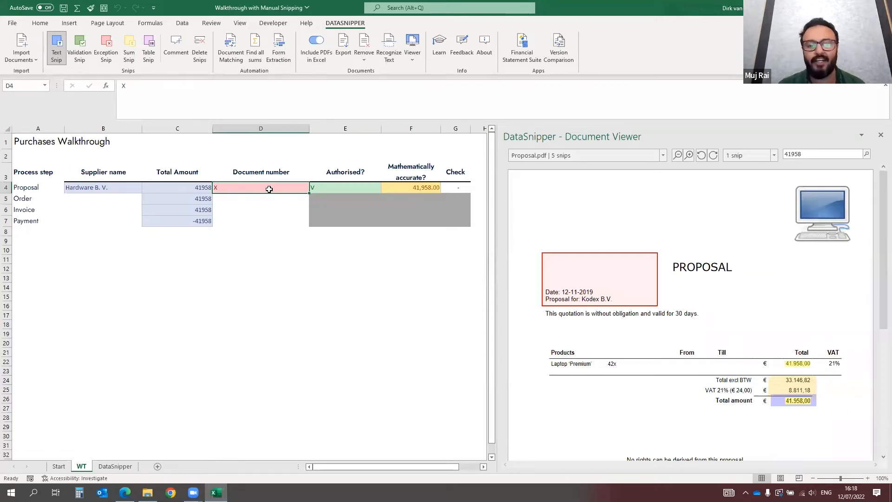
click(199, 55)
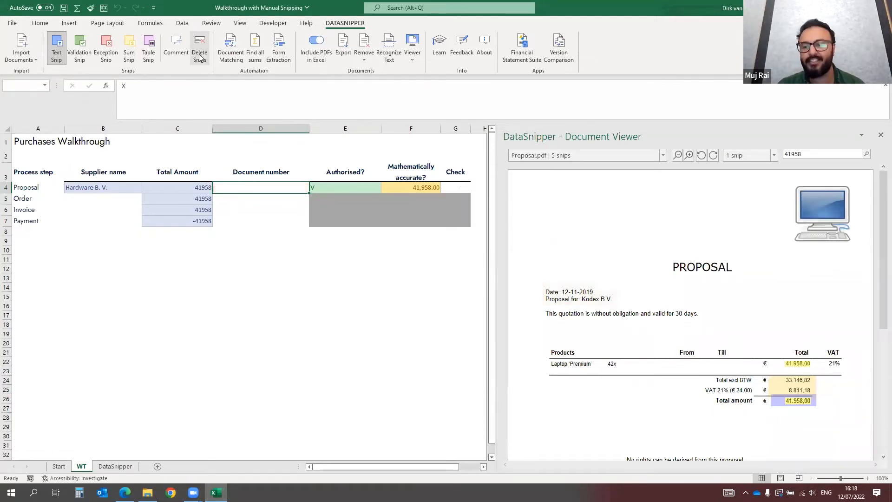
key(ctrl+z)
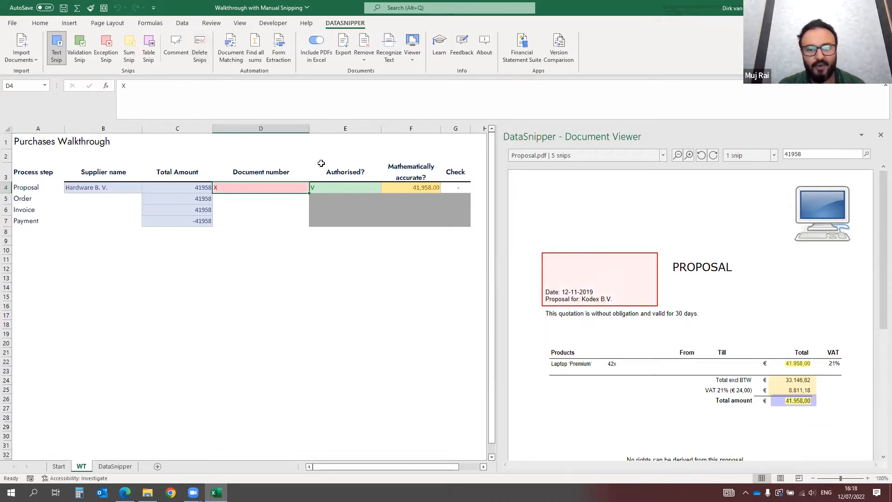
right_click(617, 277)
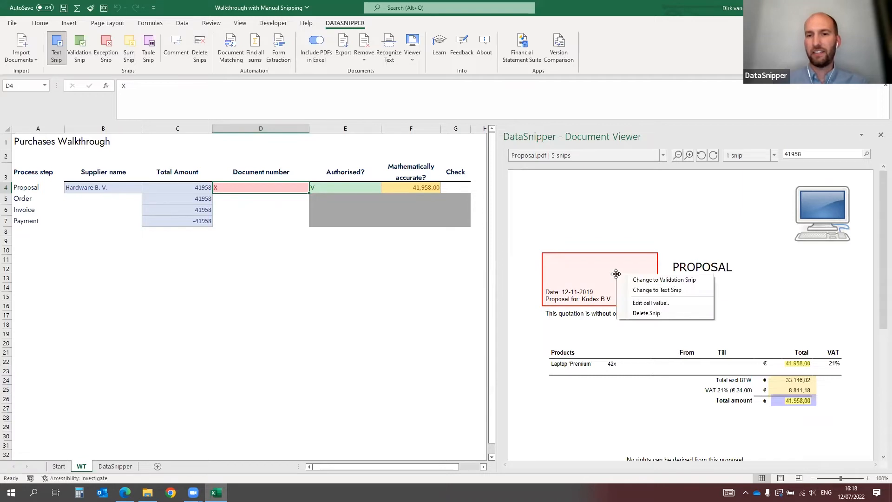
click(666, 312)
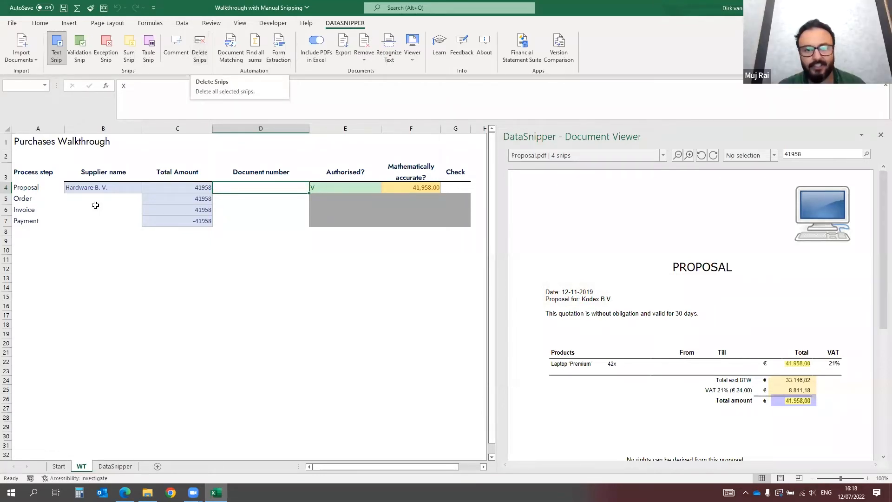
key(ctrl+z)
click(353, 43)
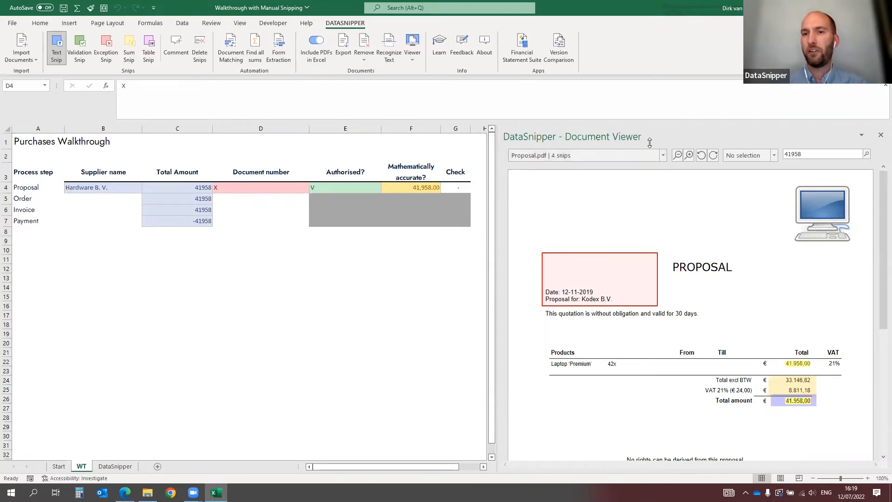
Review the 41958 search matches across the proposal, bank statement, invoice and order confirmation, and return to the Proposal row's Document number cell.
click(868, 153)
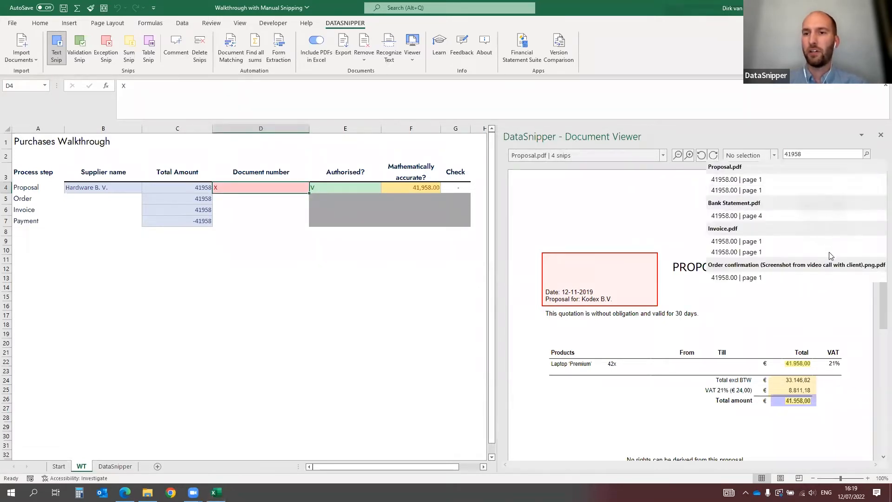
click(830, 252)
click(823, 181)
click(814, 243)
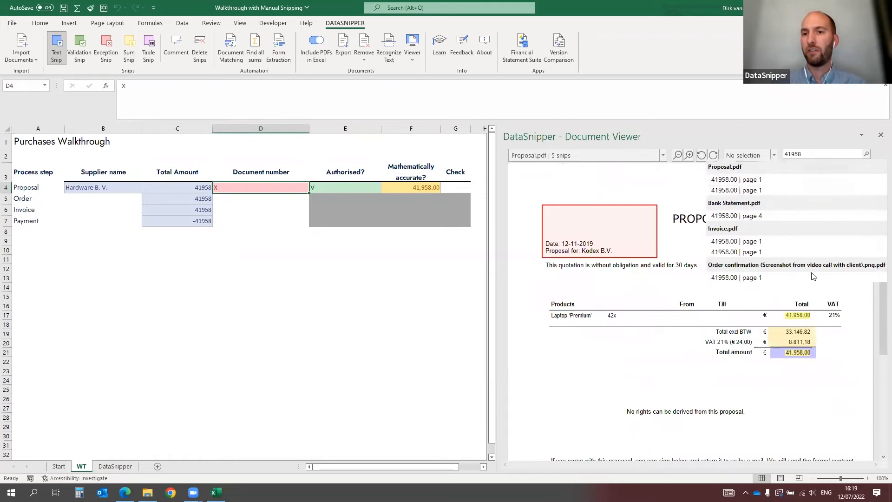
click(812, 276)
click(810, 214)
click(811, 181)
click(811, 242)
click(811, 277)
click(811, 241)
click(783, 127)
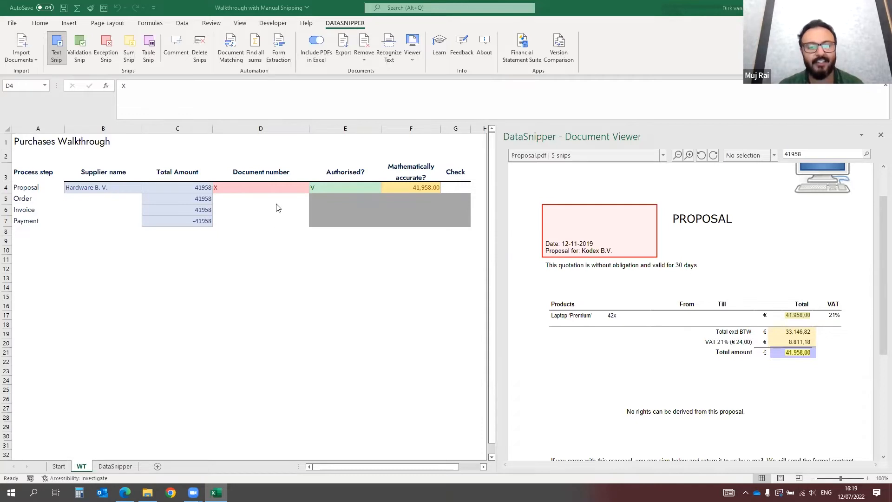
click(270, 186)
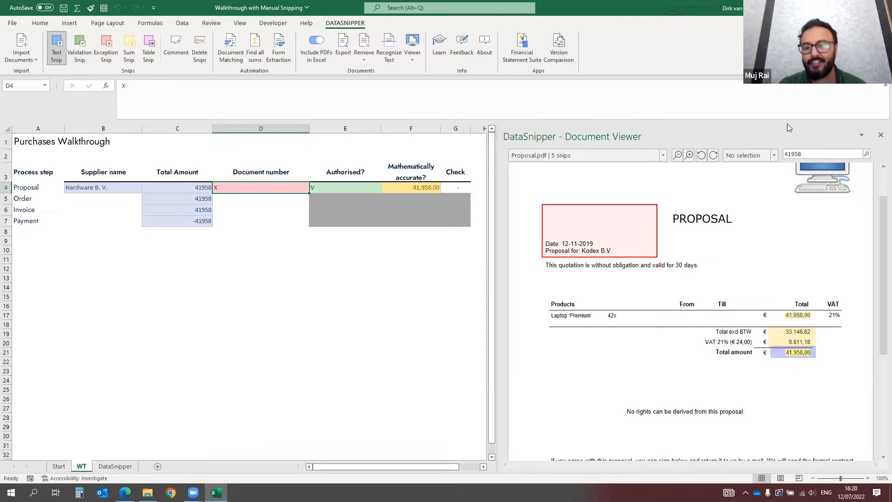
Close the Document Viewer and show it again inside Excel.
click(881, 135)
click(447, 256)
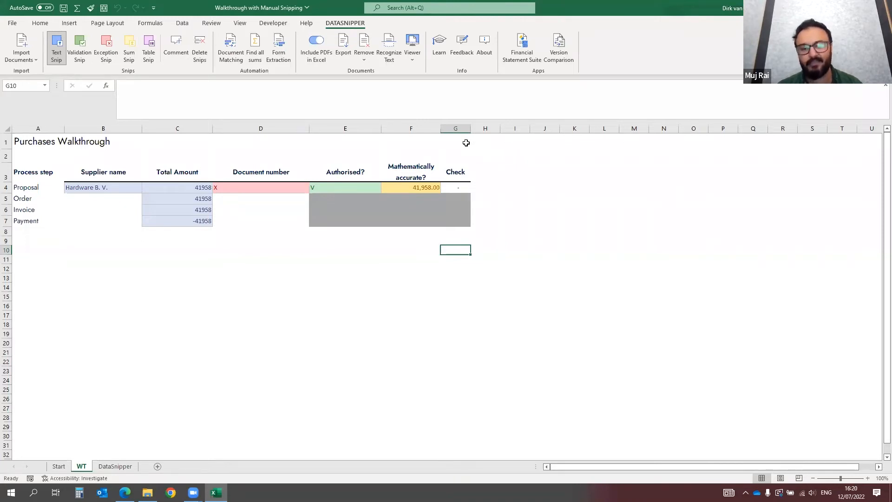
click(412, 51)
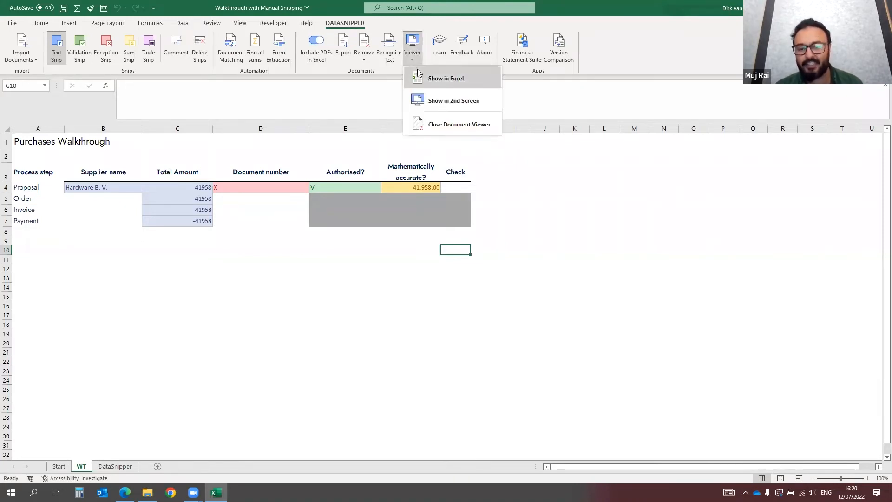
click(416, 95)
click(322, 287)
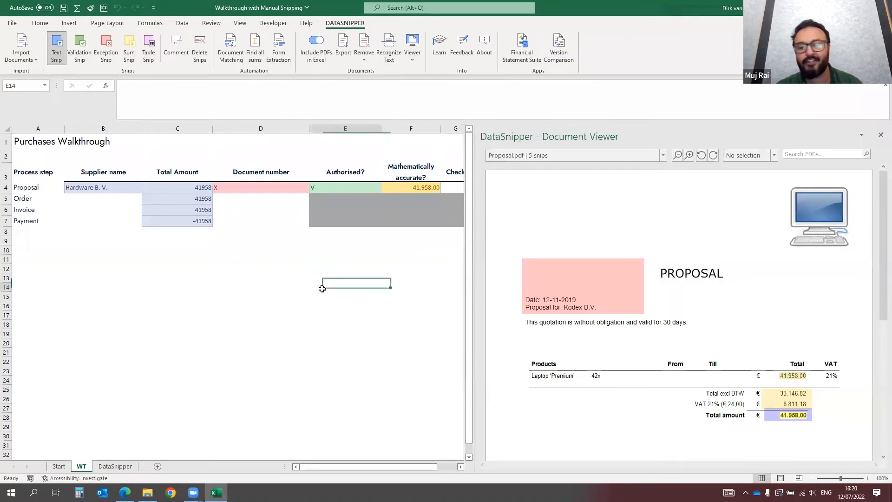
Review the export options for Proposal.pdf from the Proposal row's Document number snip, and cancel the export.
click(241, 185)
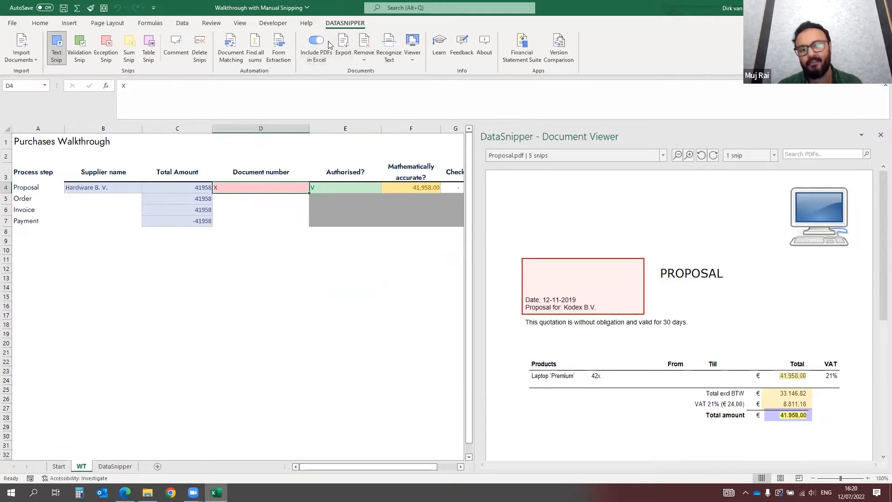
click(343, 49)
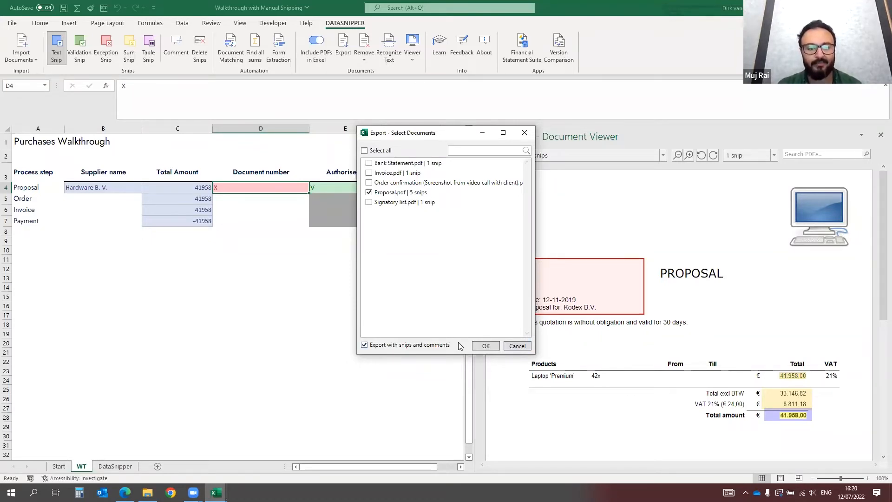
click(515, 347)
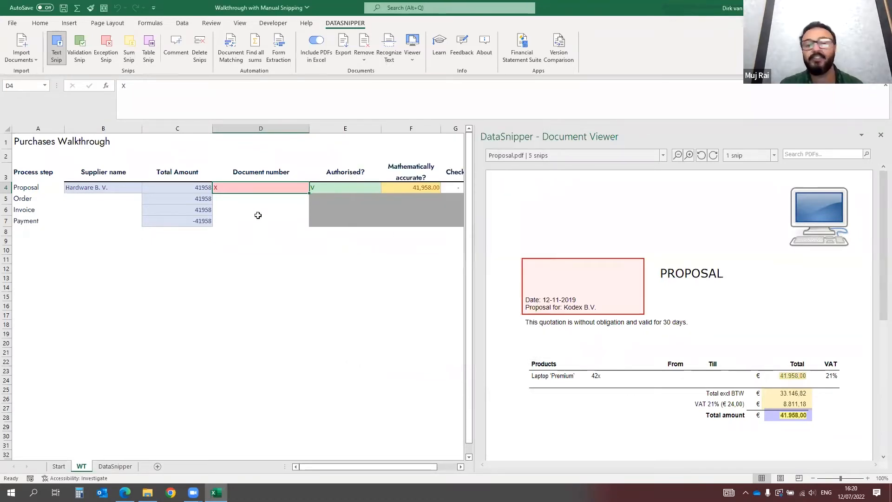
Text-snip the business bank account description, Microsoft Payments, 8300.00 and -31.50 from Bank Statement.pdf into the Order row's Supplier name cell.
click(181, 222)
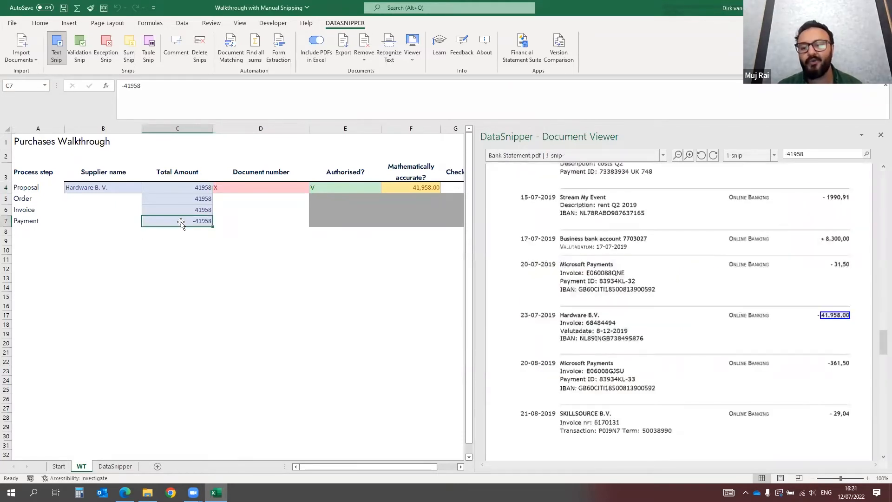
click(104, 198)
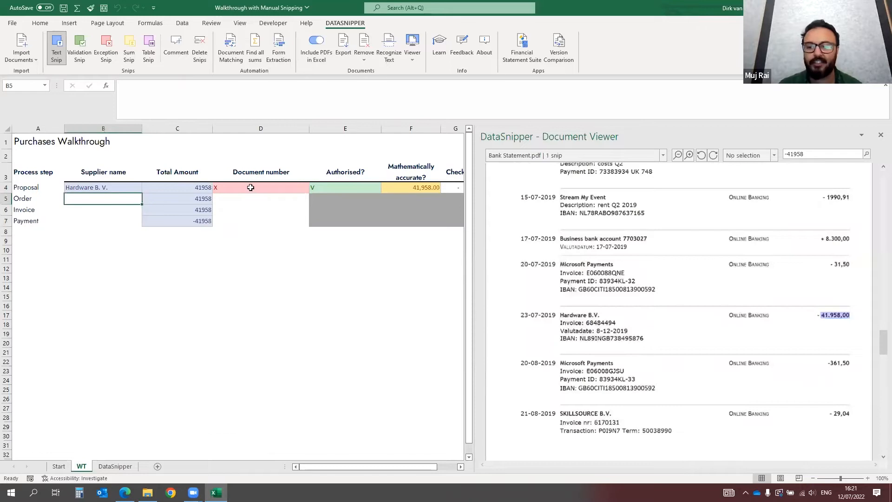
drag(557, 228, 656, 248)
drag(555, 255, 619, 268)
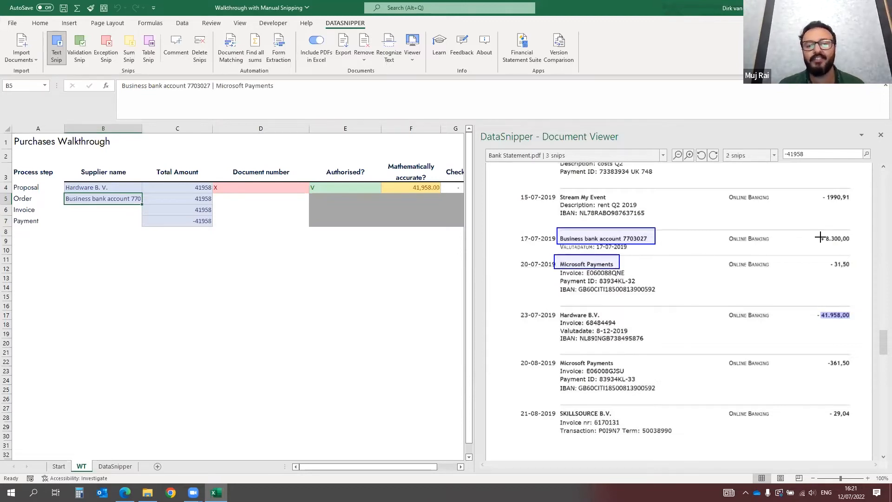
drag(814, 231, 855, 271)
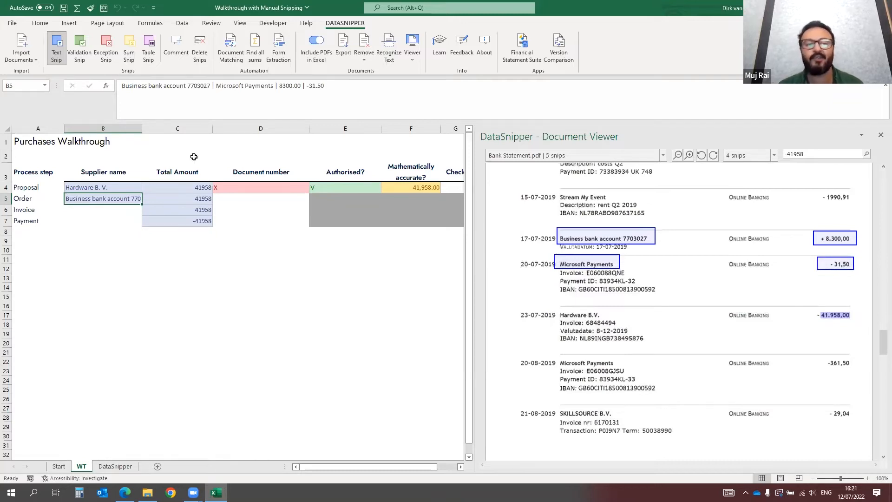
Autofit the Supplier name column and review the list of snips in the Order row's Supplier name cell.
drag(349, 86, 122, 86)
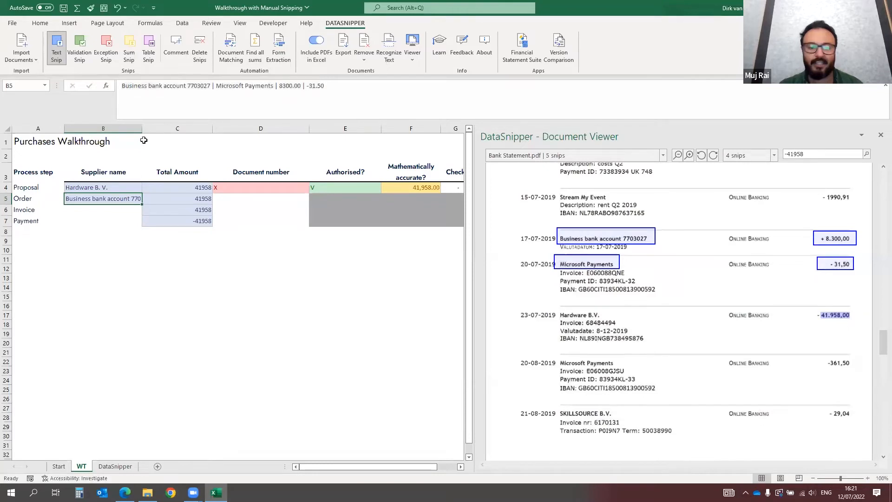
click(140, 140)
double_click(143, 129)
click(192, 201)
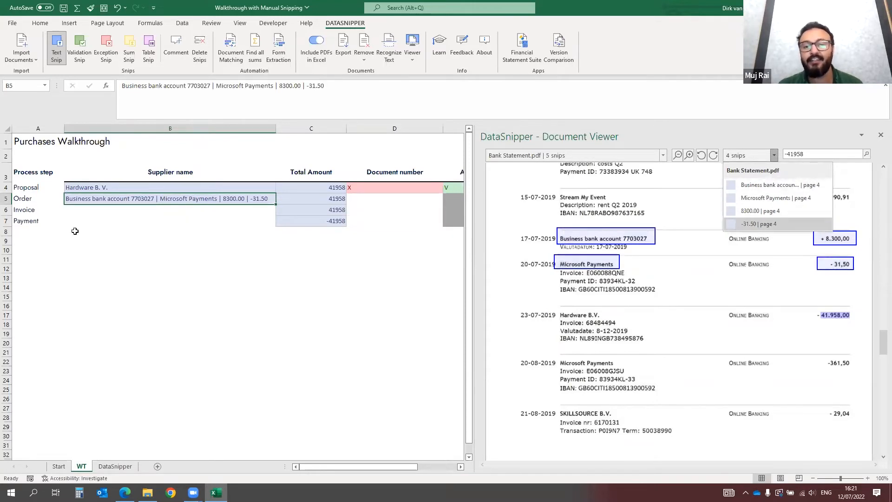
click(95, 241)
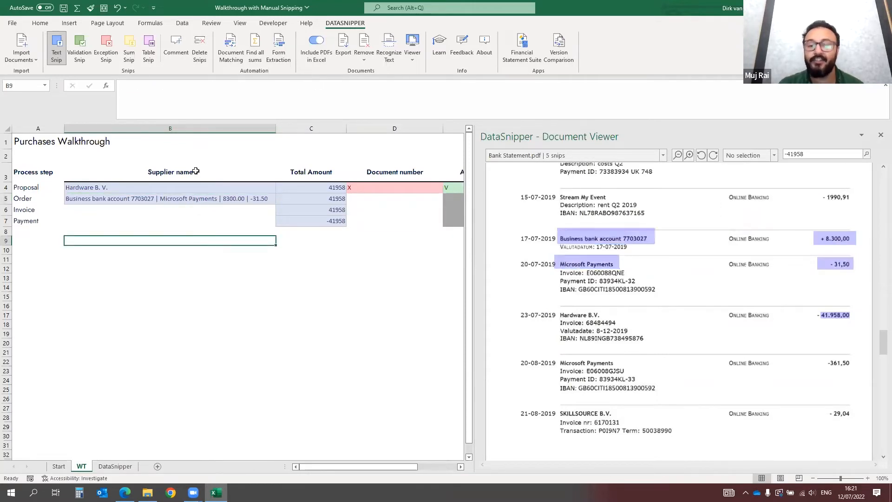
Narrow the Supplier name column and delete the snips from the Order row's Supplier name cell.
click(193, 199)
drag(277, 129, 174, 129)
key(Delete)
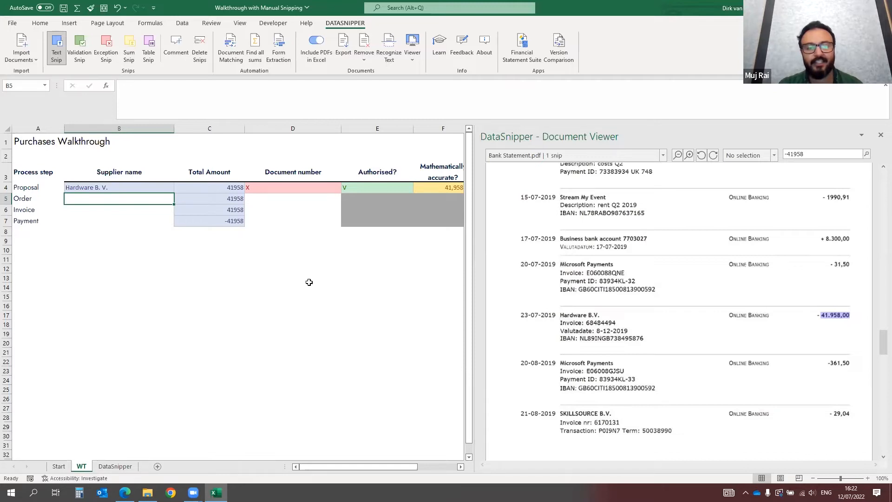
click(266, 198)
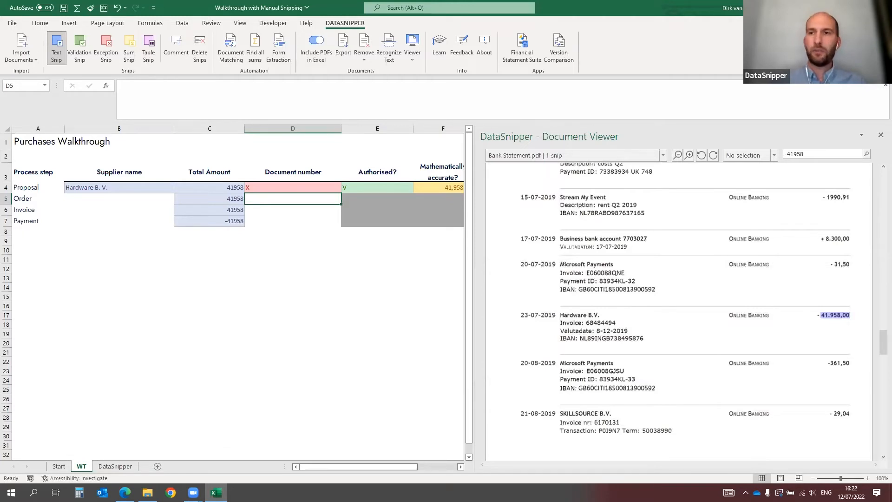
Open the workbook Invoice testing with Document Matching from the training folder 02 - Invoice testing with Document Matching and enable editing.
click(441, 261)
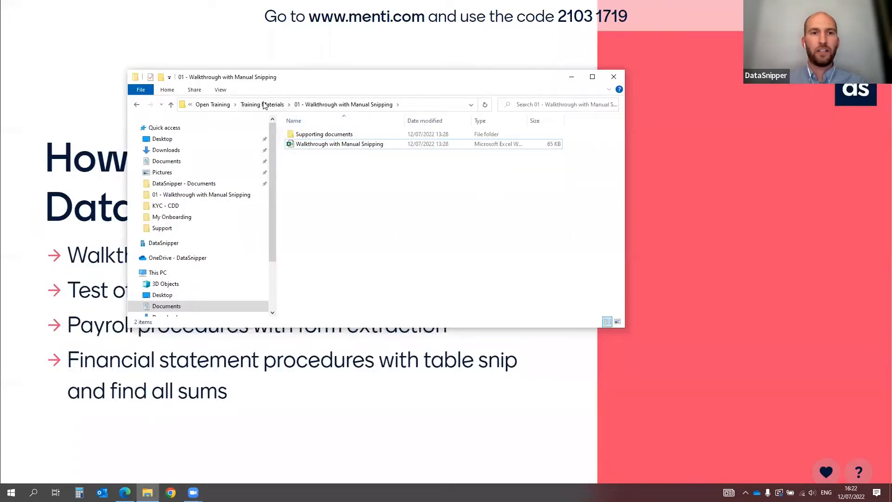
click(264, 105)
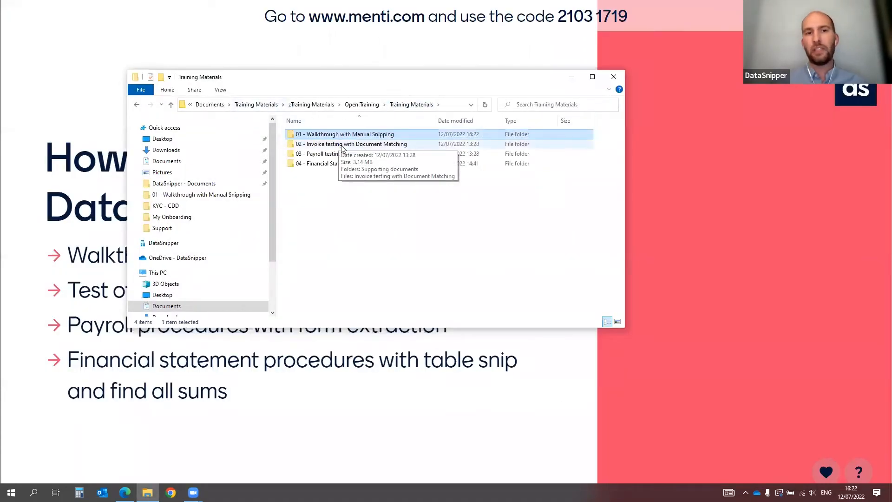
double_click(404, 145)
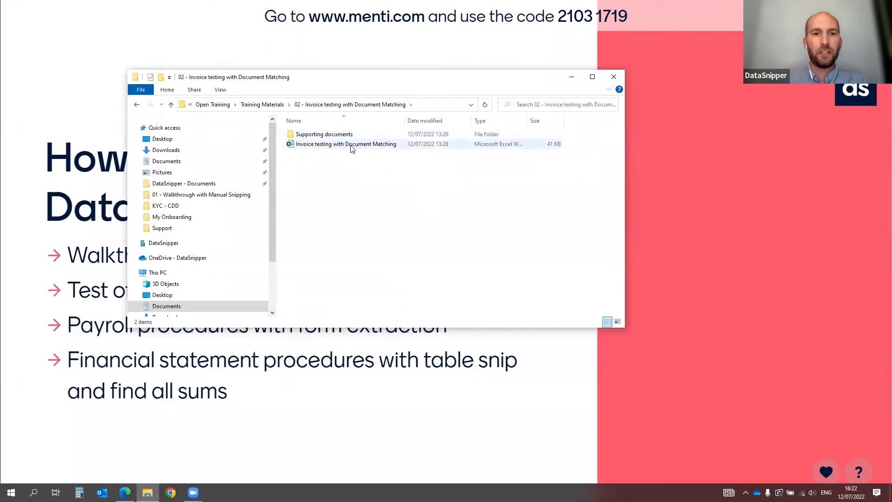
double_click(325, 145)
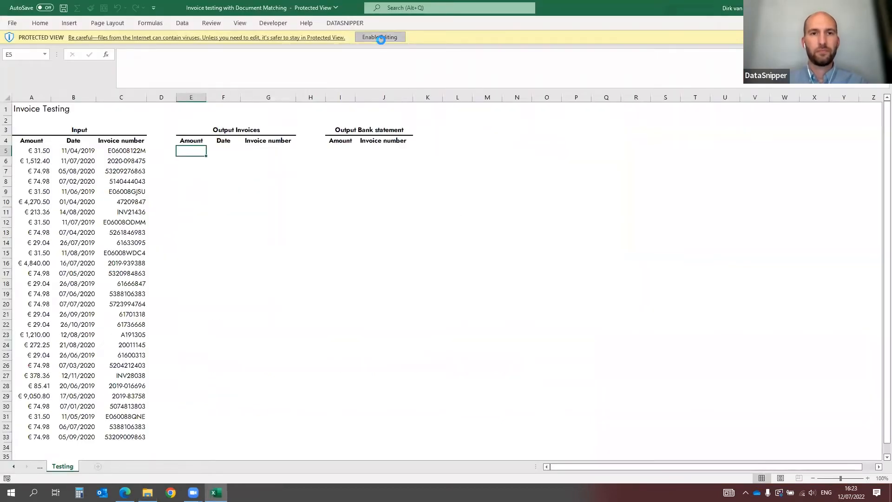
click(380, 37)
Examine the Testing sheet's Input list and its Output Invoices and Output Bank statement sections.
click(145, 144)
click(171, 153)
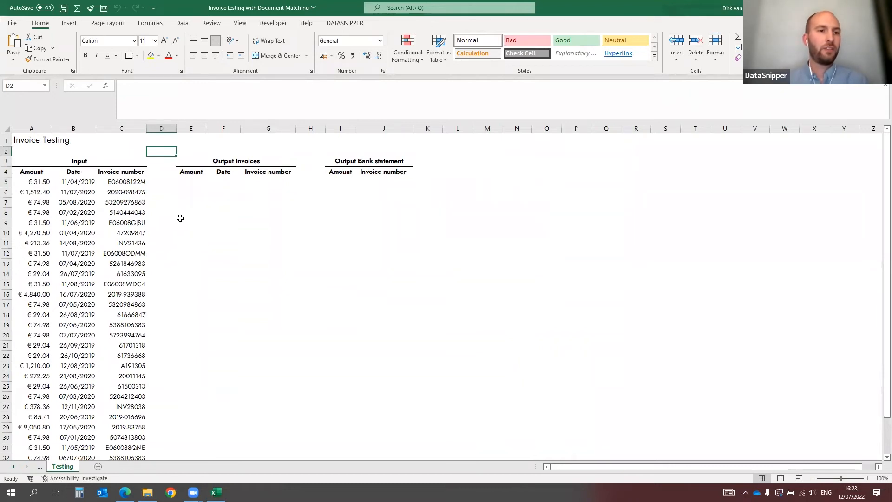
scroll(170, 193, down, 2)
scroll(164, 230, up, 2)
scroll(163, 231, down, 1)
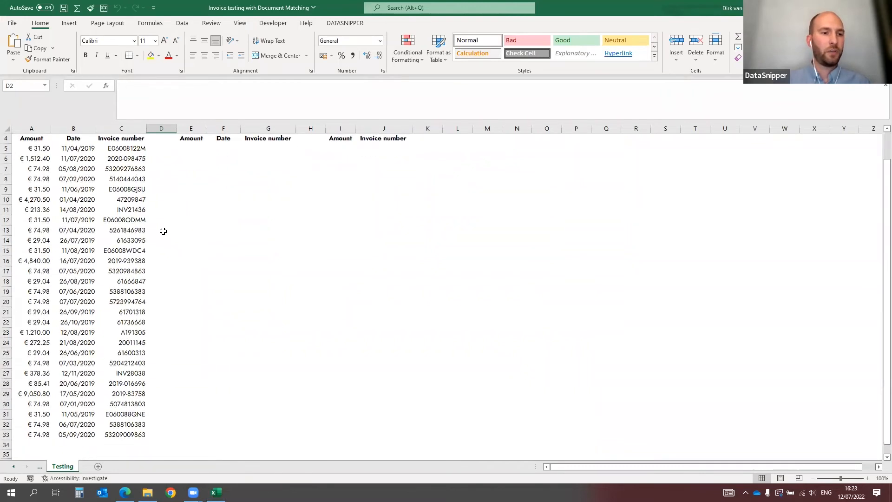
scroll(176, 252, up, 1)
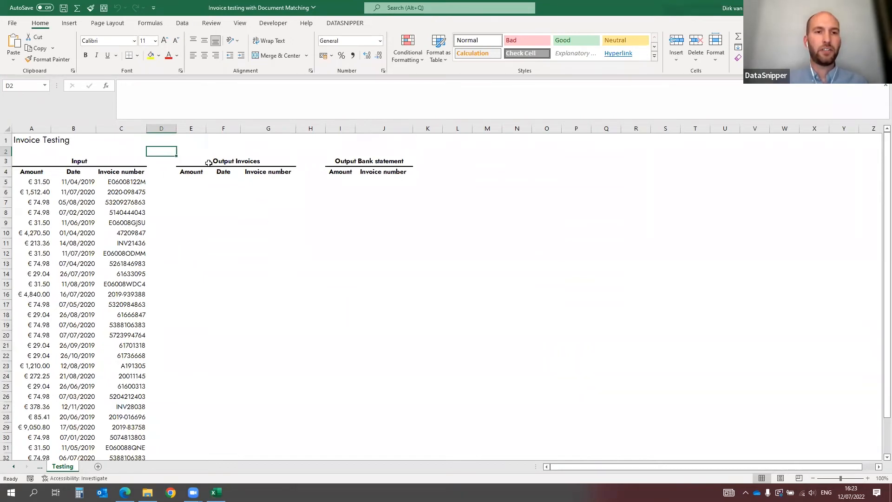
click(234, 161)
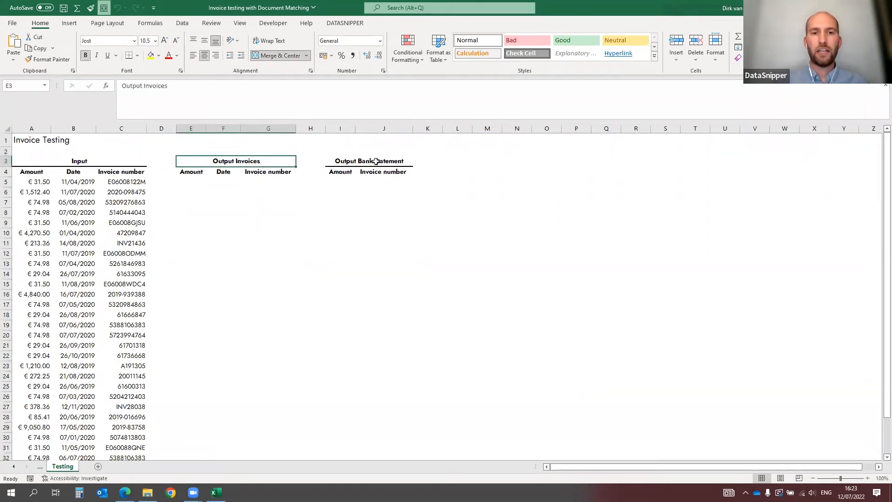
click(393, 161)
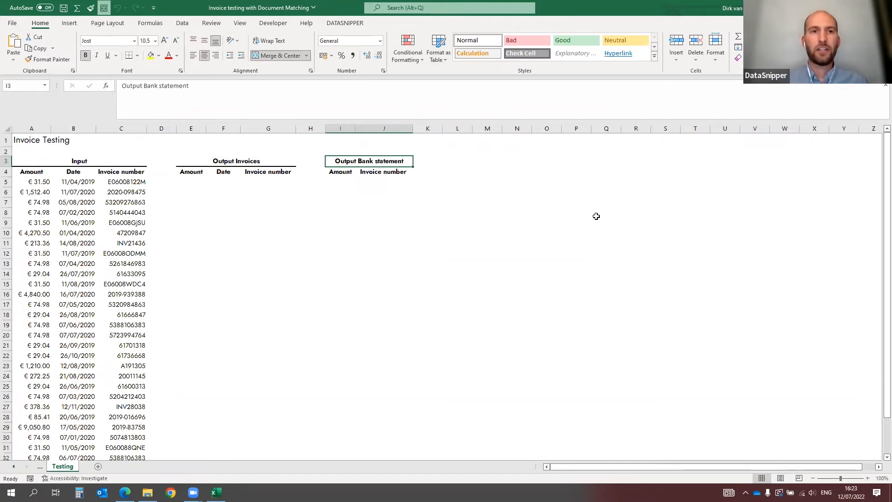
click(736, 4)
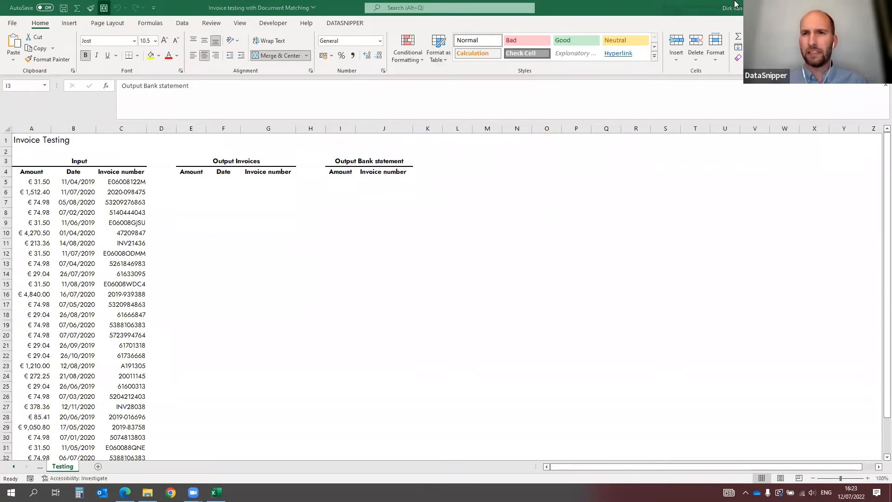
click(623, 91)
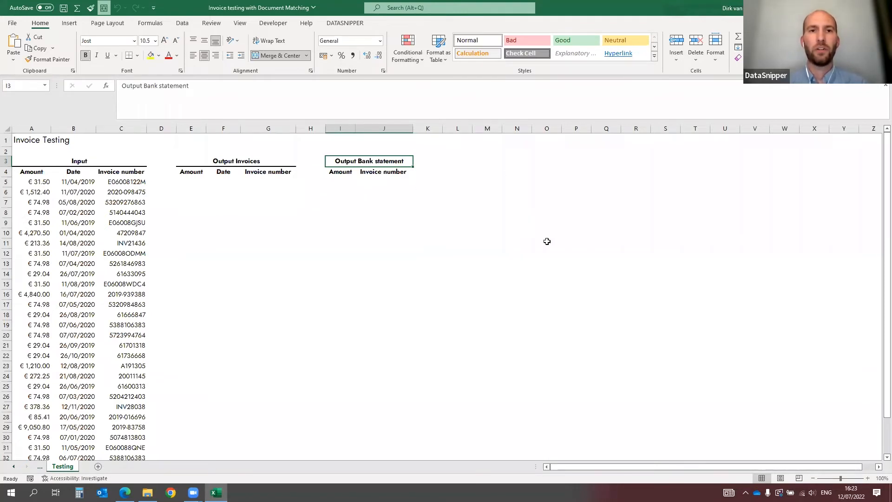
click(672, 225)
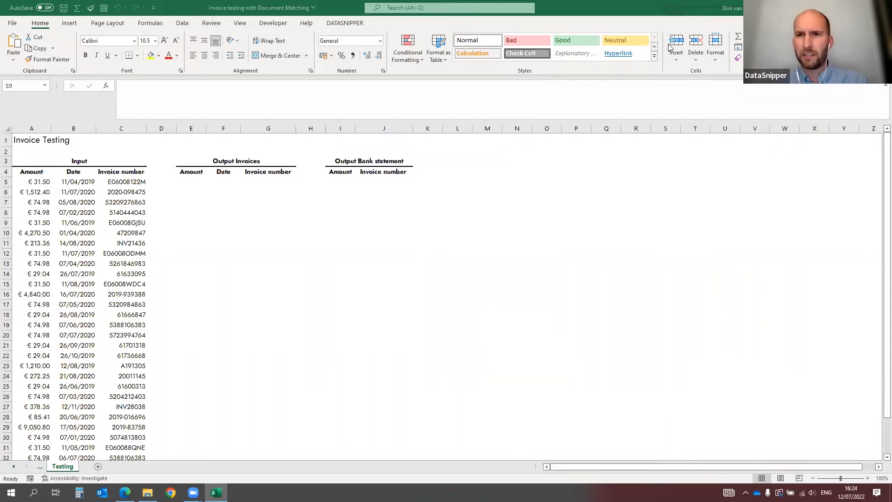
Start a new DataSnipper document group and name it Invoices.
click(355, 22)
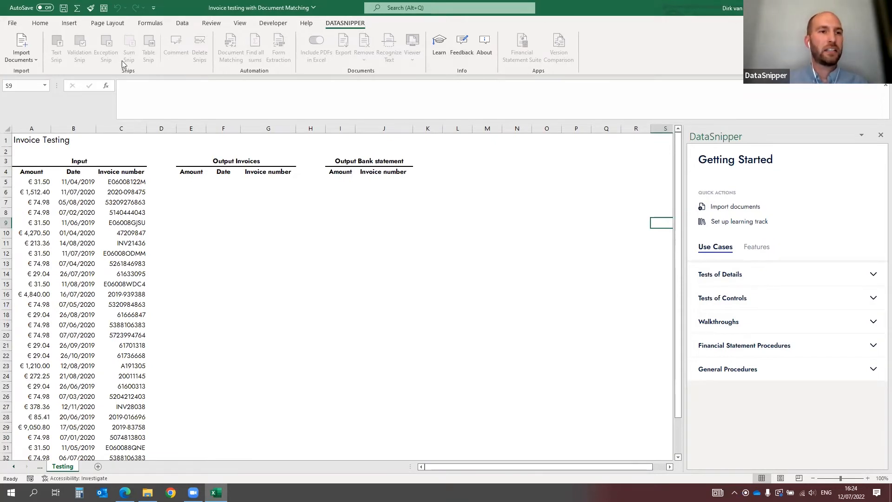
click(26, 60)
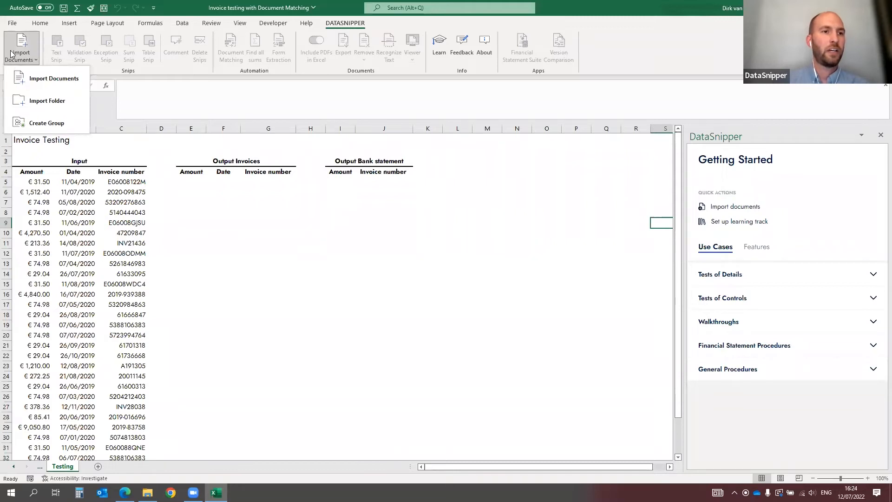
click(46, 124)
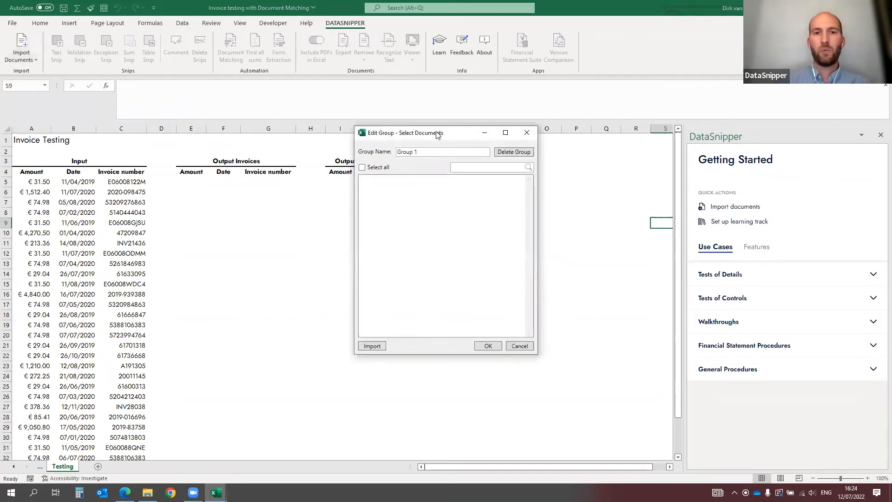
drag(438, 135, 414, 104)
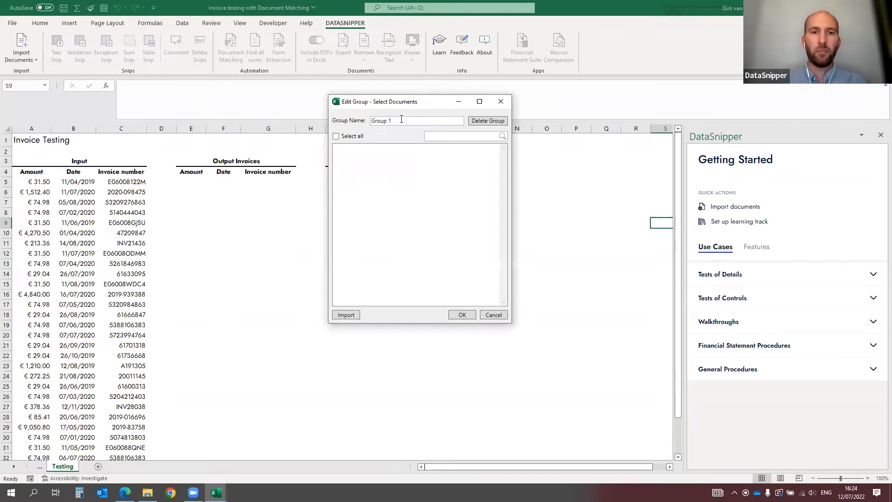
drag(400, 120, 510, 147)
key(BackSpace)
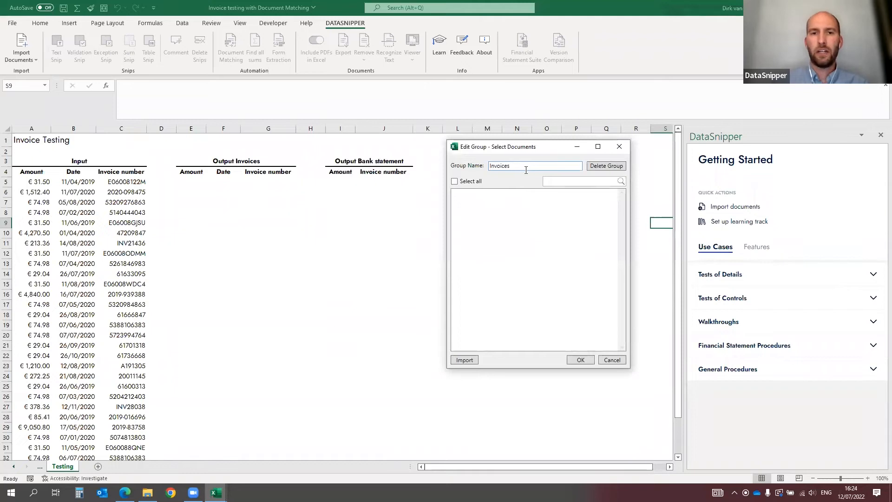
Import all the PDFs from the Supporting documents subfolder Invoices into the Invoices group and save the group.
click(465, 360)
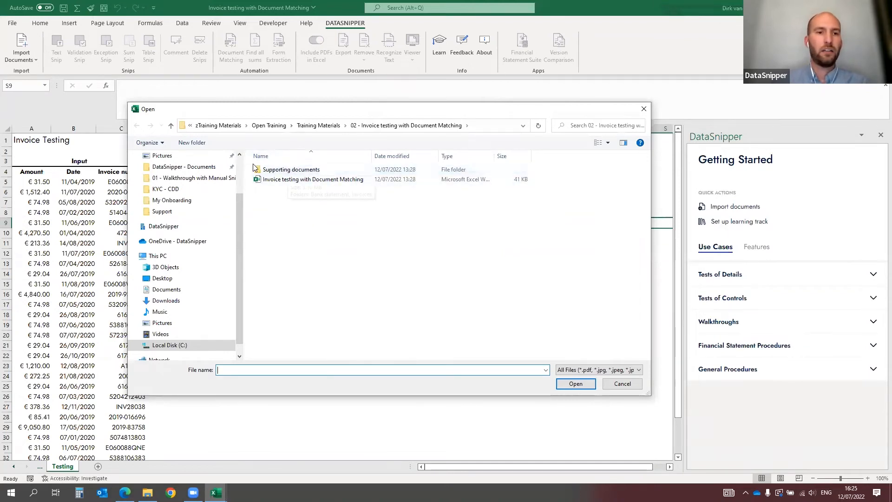
click(283, 172)
double_click(284, 172)
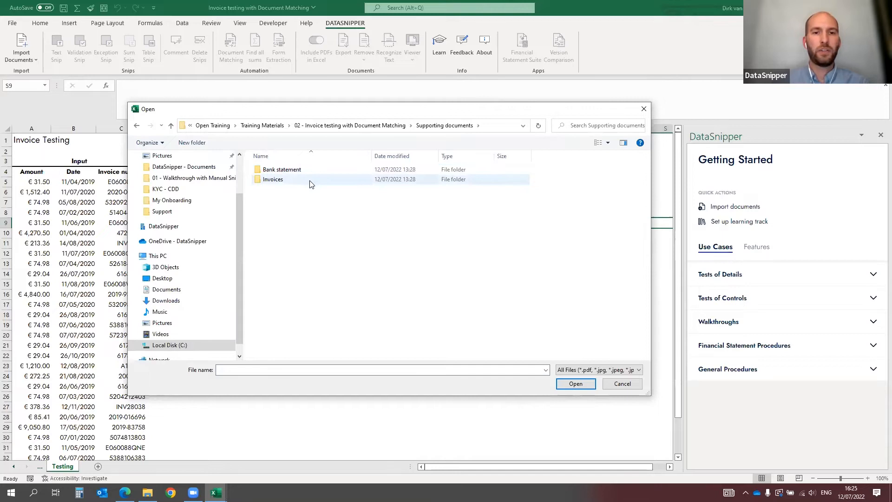
double_click(297, 181)
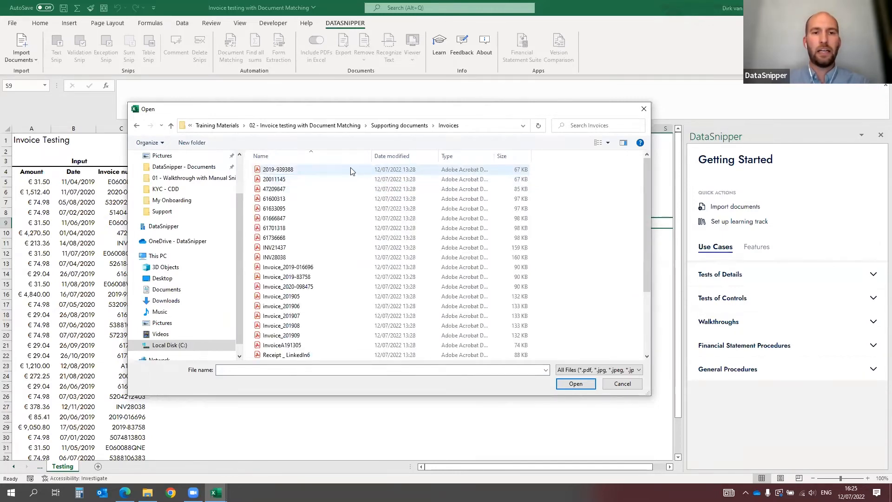
drag(349, 167, 275, 376)
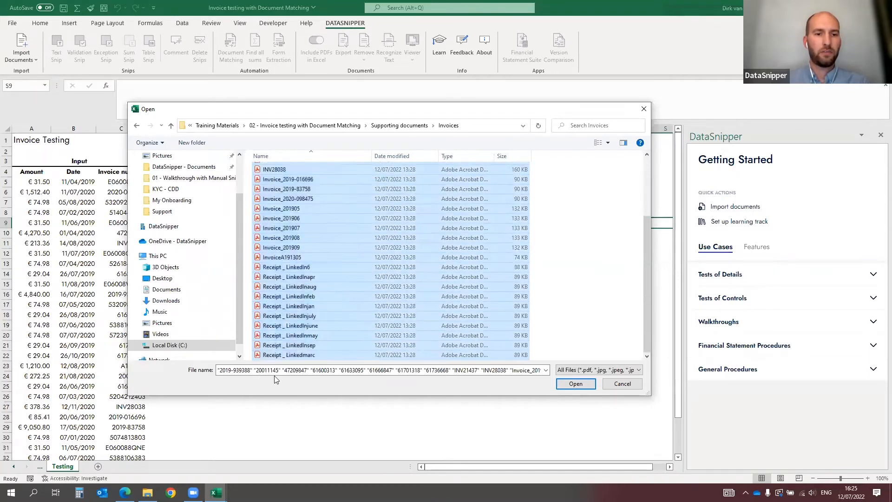
scroll(355, 302, up, 3)
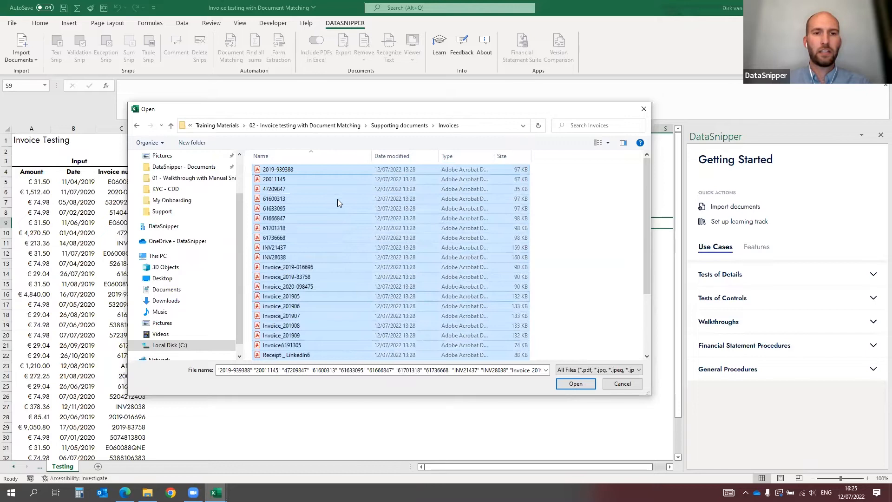
click(580, 386)
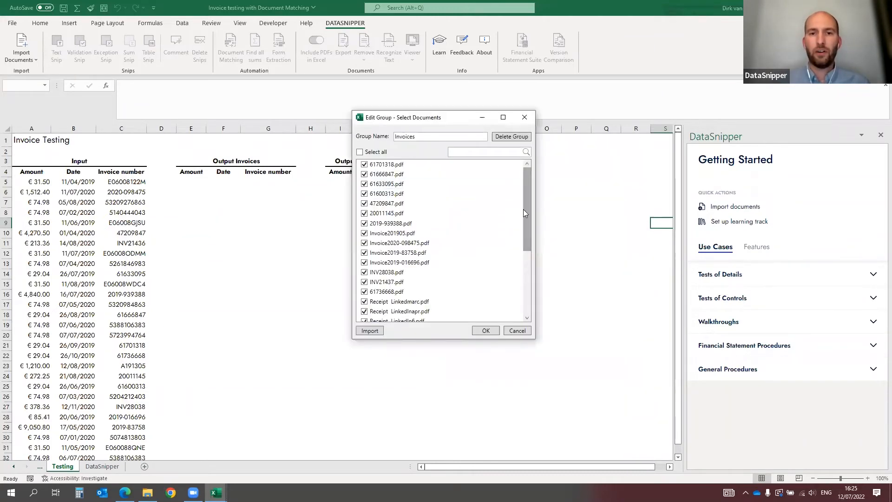
click(483, 330)
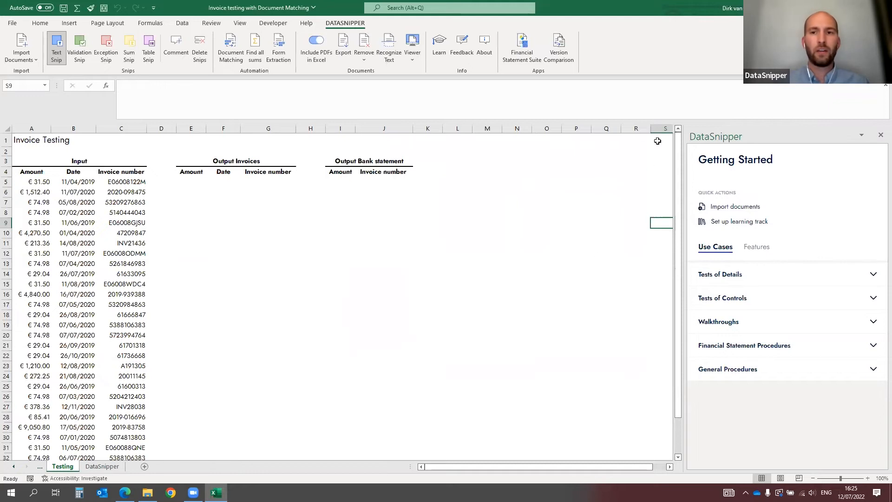
Show the Document Viewer and look through the imported invoices, including InvoiceA191305.pdf and invoice_201906.pdf.
click(413, 51)
click(431, 76)
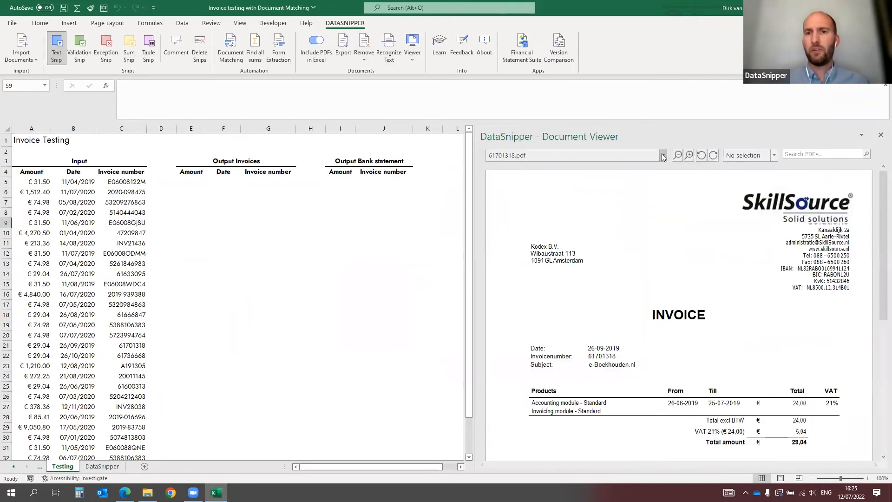
click(663, 156)
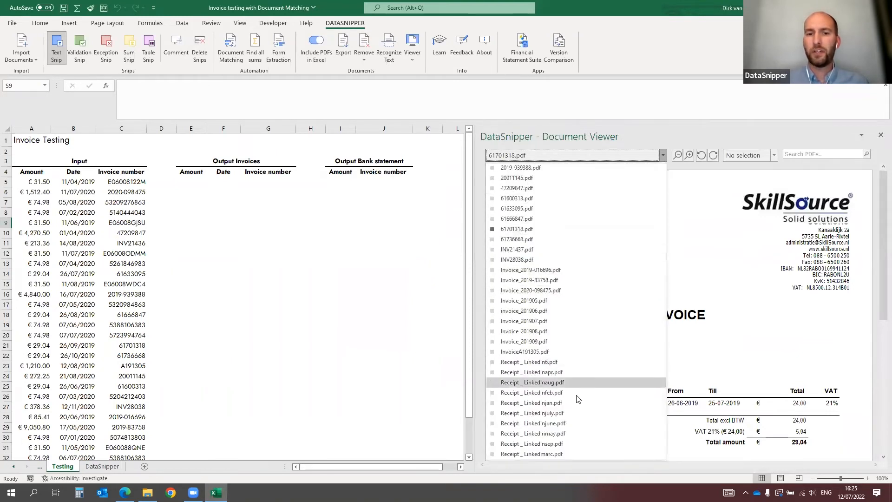
click(559, 157)
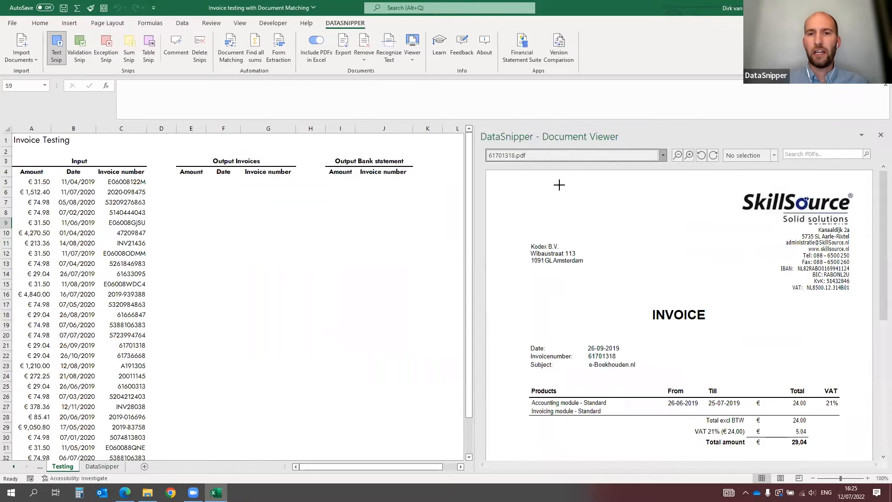
click(628, 157)
click(584, 355)
click(630, 156)
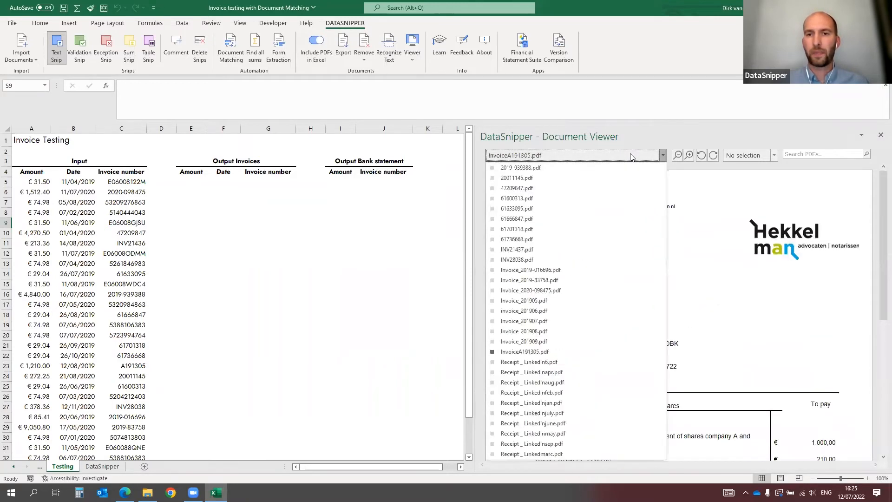
click(584, 204)
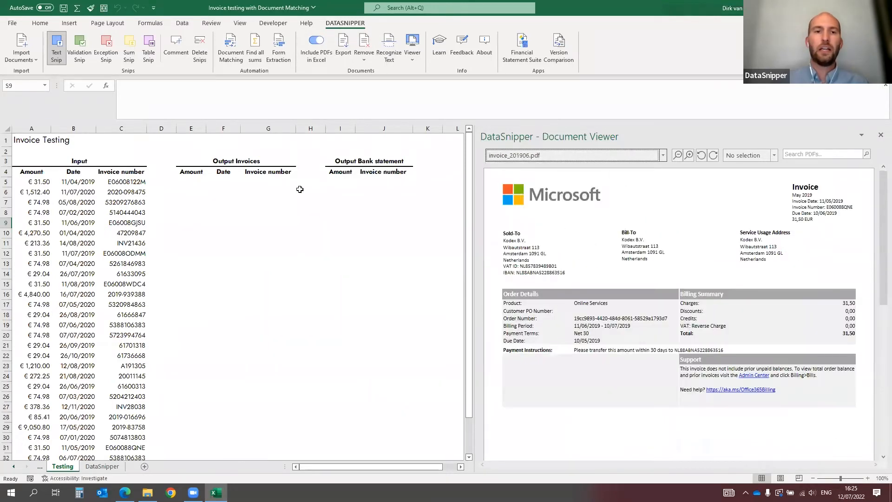
click(316, 163)
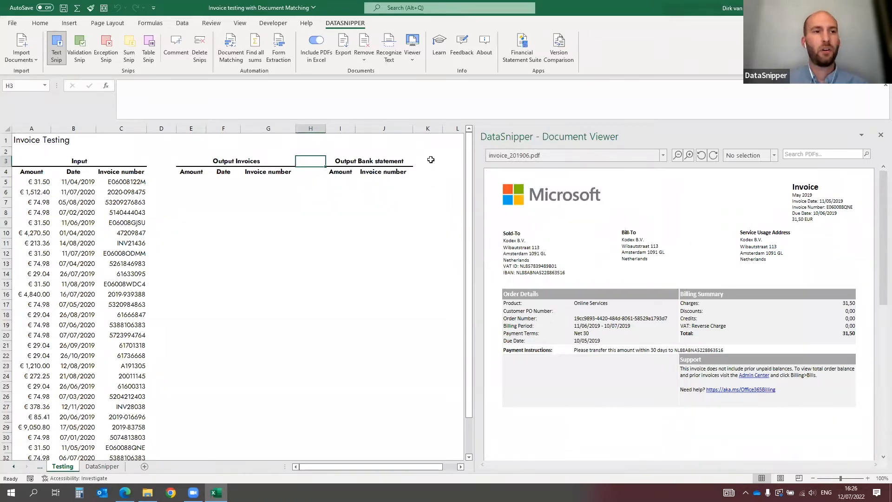
Create a second document group and name it Bank Statements.
click(29, 59)
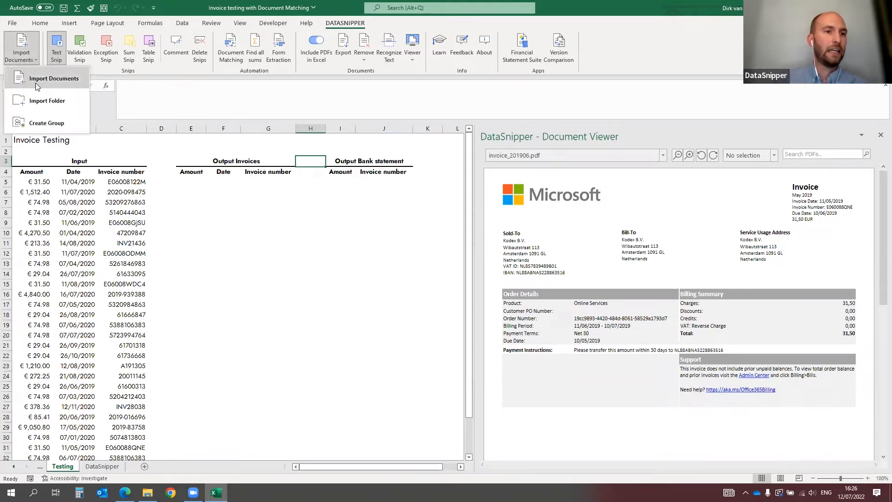
click(38, 124)
drag(429, 154, 401, 153)
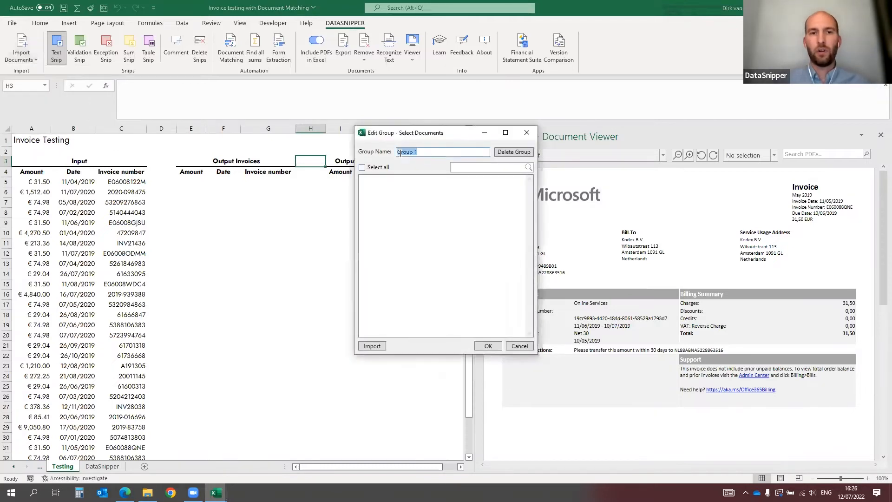
text(Bank Statements)
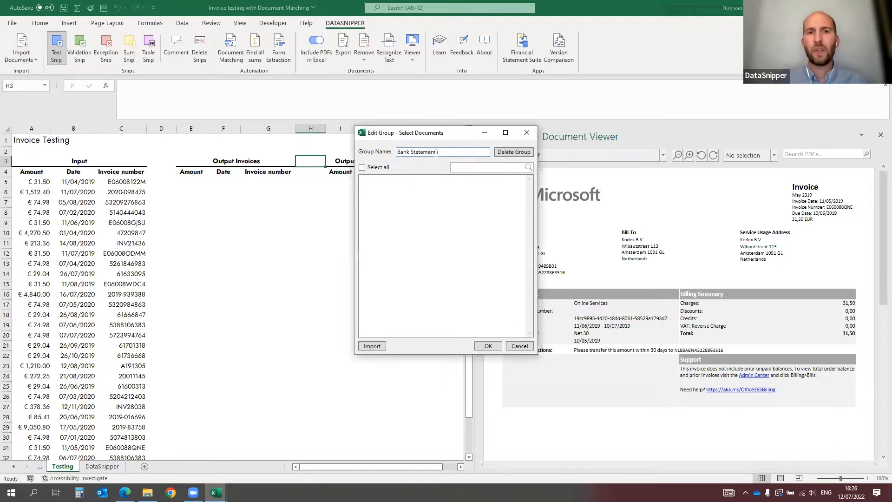
Import the Bank statement PDF from the Supporting documents subfolder Bank statement into the group and save the group.
click(372, 347)
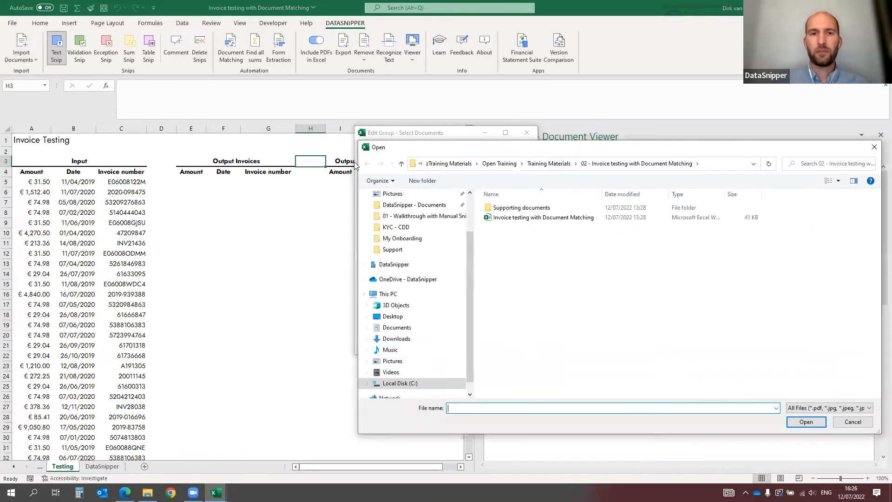
double_click(352, 184)
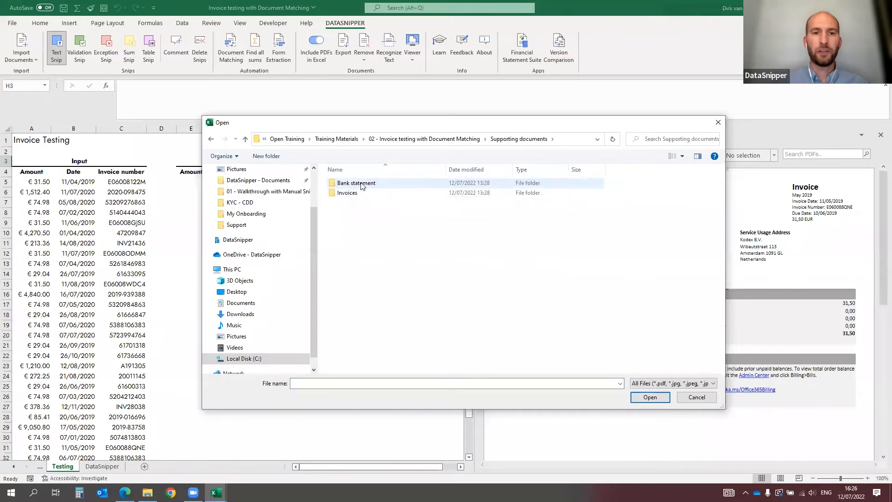
double_click(362, 186)
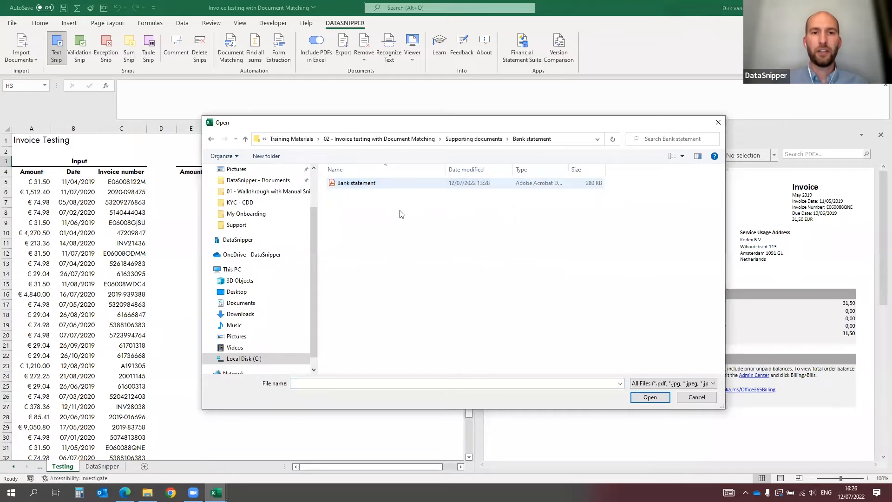
click(375, 185)
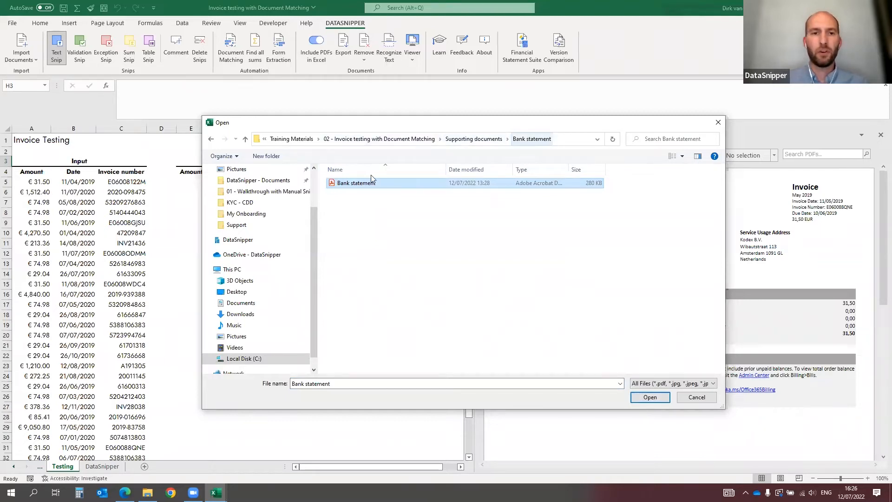
click(647, 399)
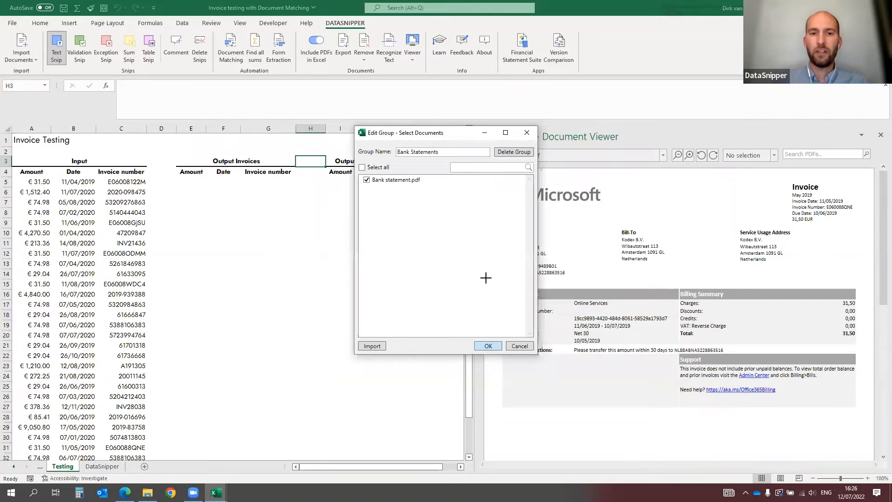
key(Return)
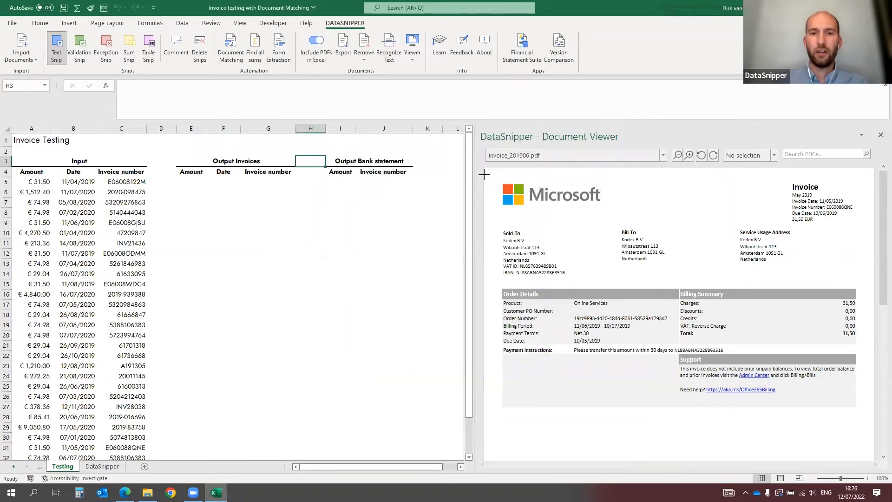
View Bank statement.pdf in the Document Viewer, then display the invoice 20011145.pdf.
click(454, 141)
click(590, 156)
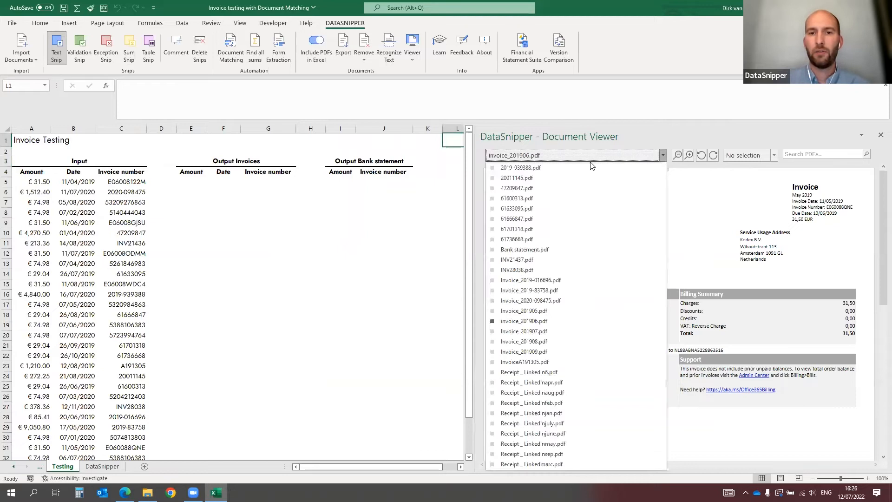
click(529, 250)
scroll(685, 289, down, 5)
scroll(690, 259, up, 5)
click(663, 155)
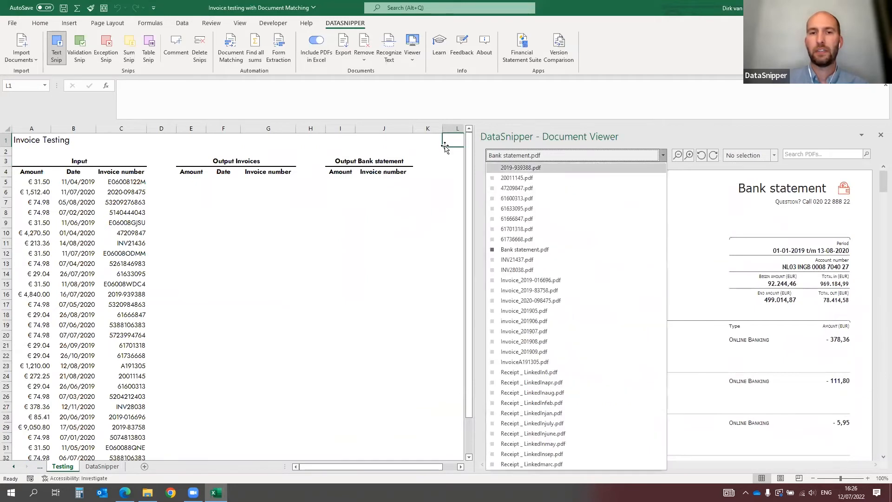
click(525, 178)
click(193, 151)
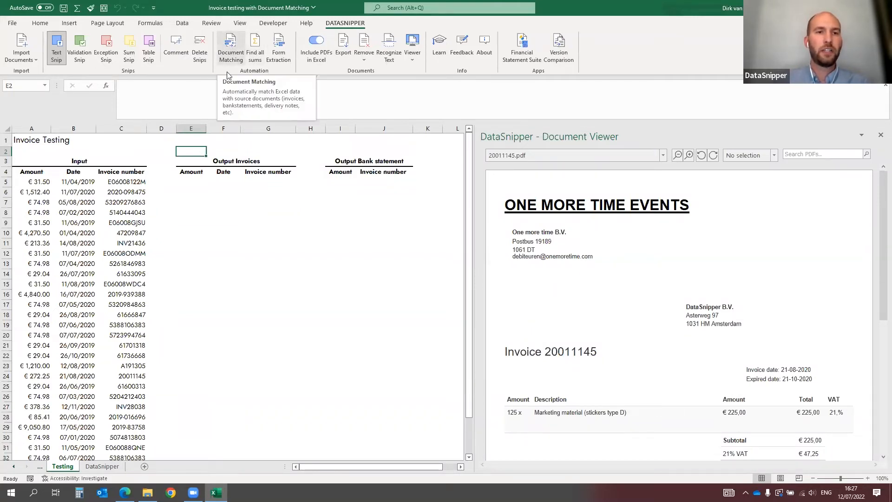
Start Document Matching on the Testing sheet and set the header row to 4.
click(234, 36)
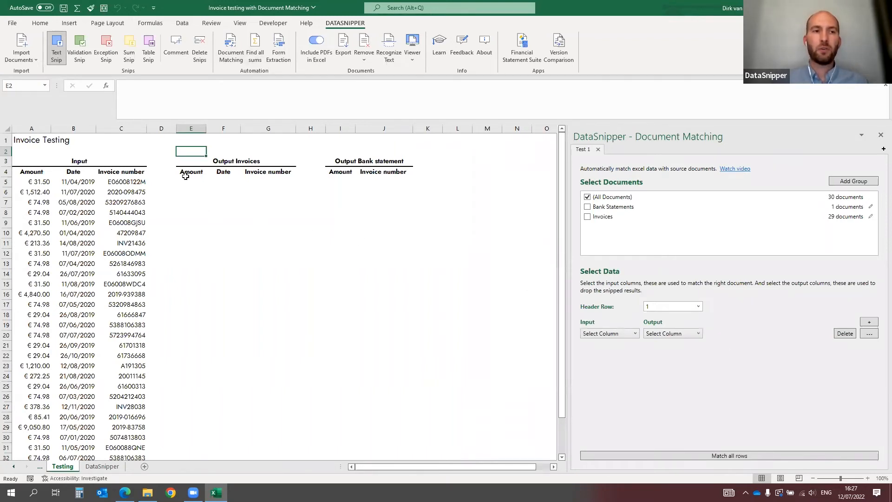
click(158, 161)
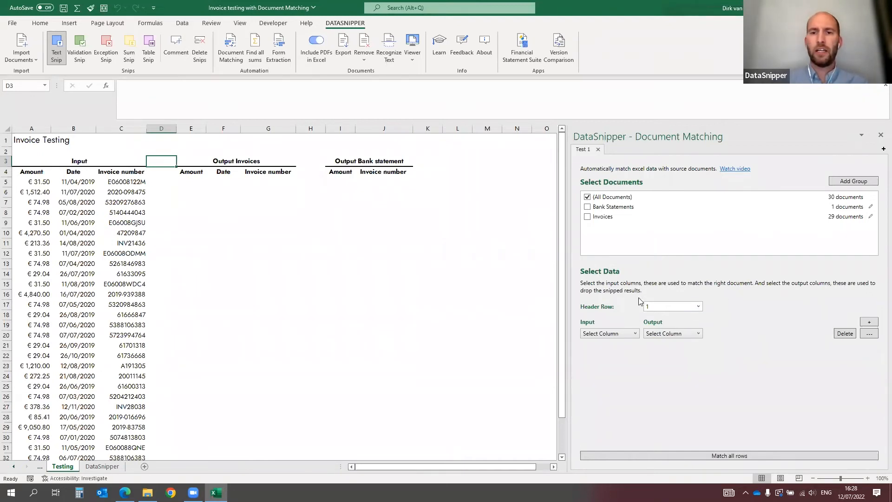
click(699, 307)
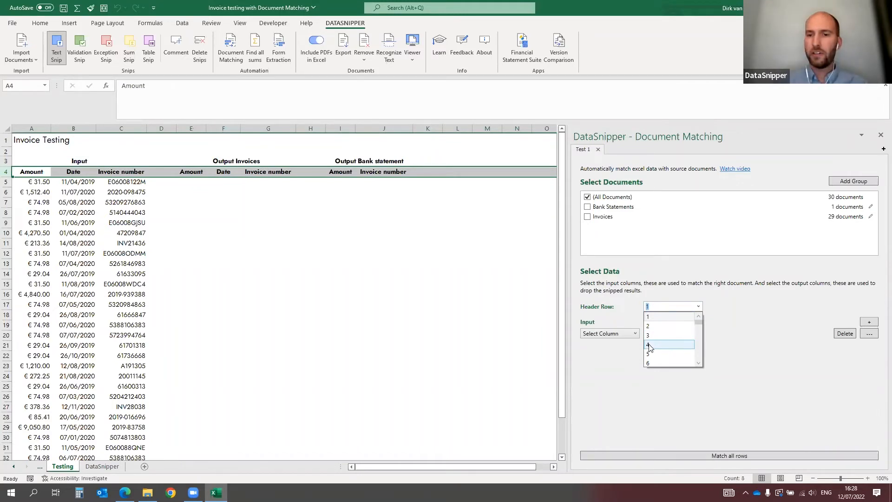
click(650, 345)
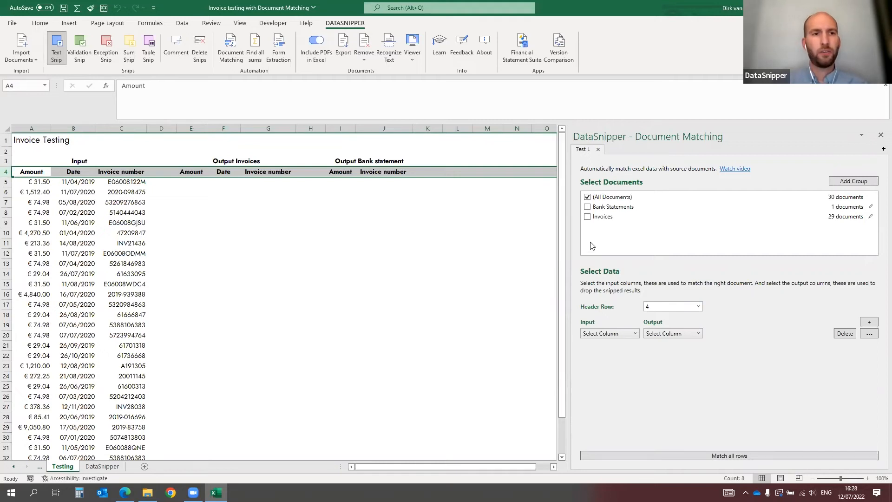
click(251, 180)
click(164, 180)
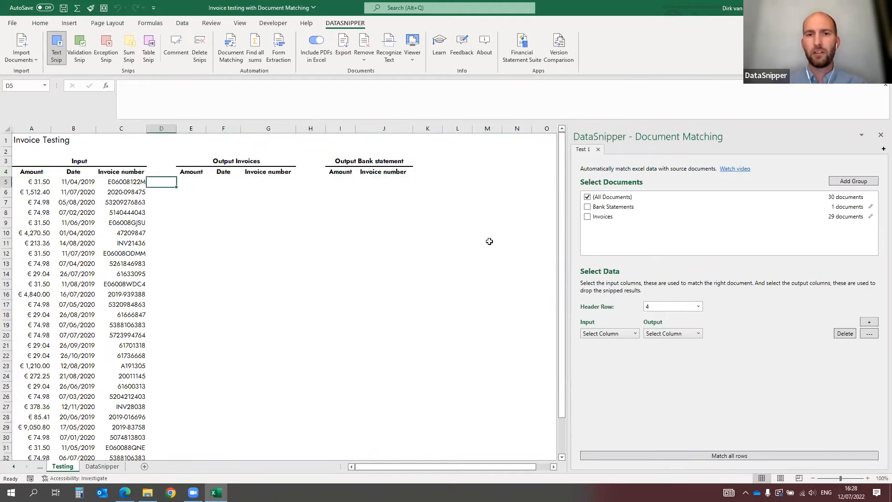
Select the Invoices and Bank Statements groups as the documents to match and add two more column mapping rows.
click(587, 217)
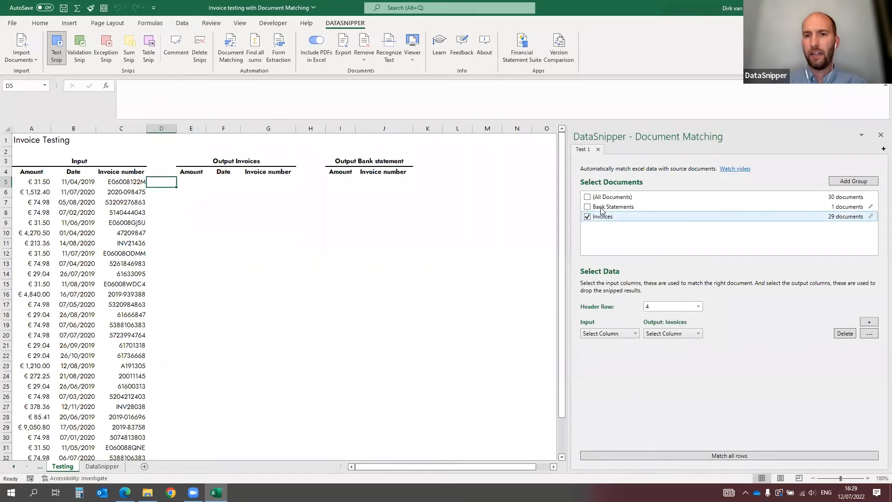
click(587, 207)
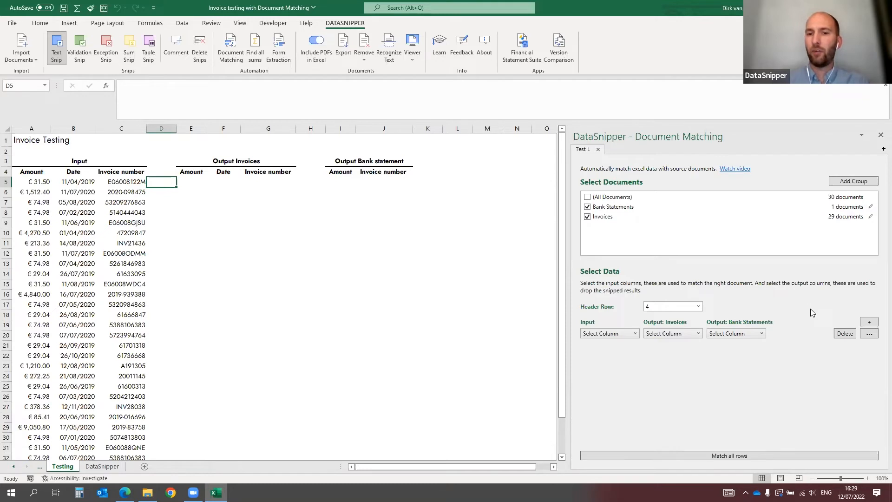
click(869, 322)
click(869, 322)
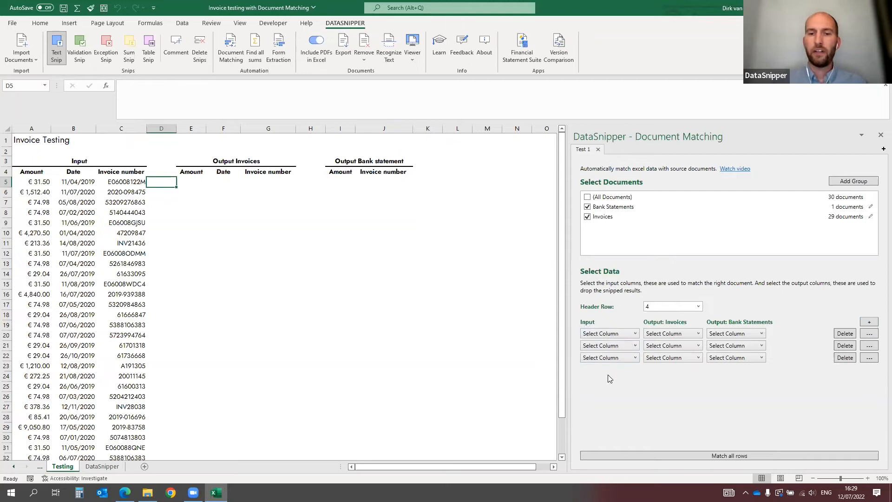
Set the input columns of the three mapping rows to A Amount, B Date and C Invoice number.
click(634, 334)
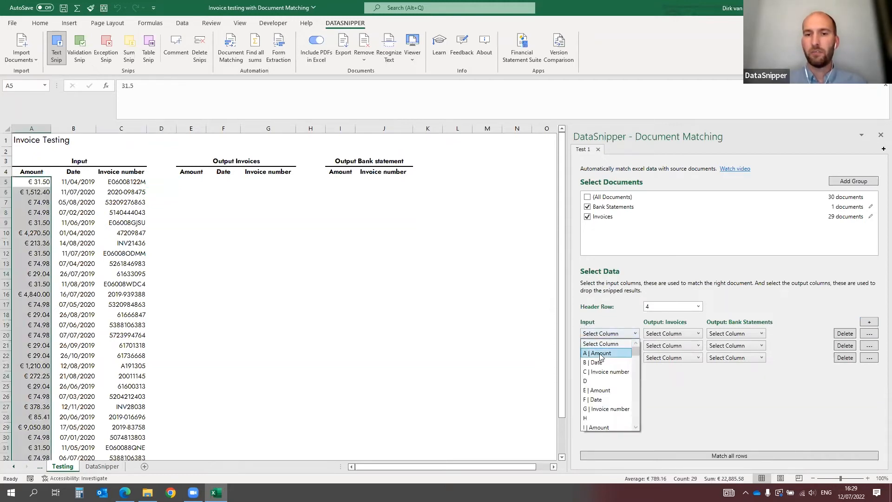
click(610, 354)
click(634, 346)
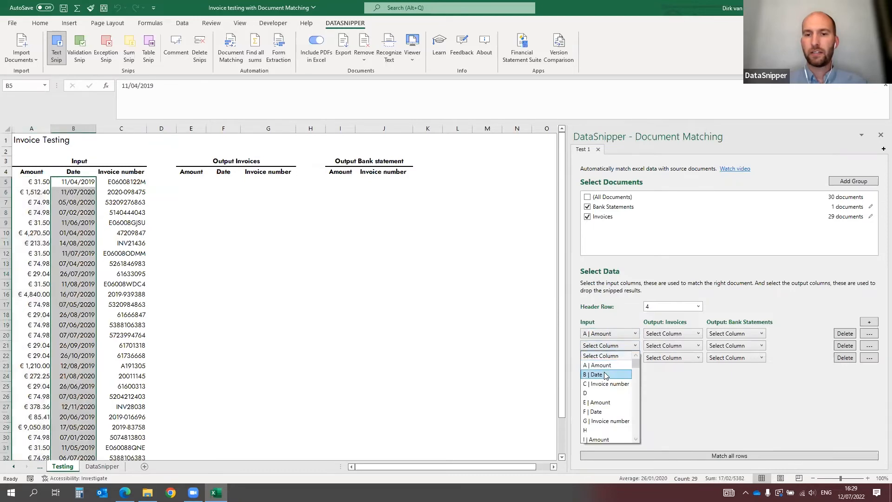
click(604, 373)
click(613, 359)
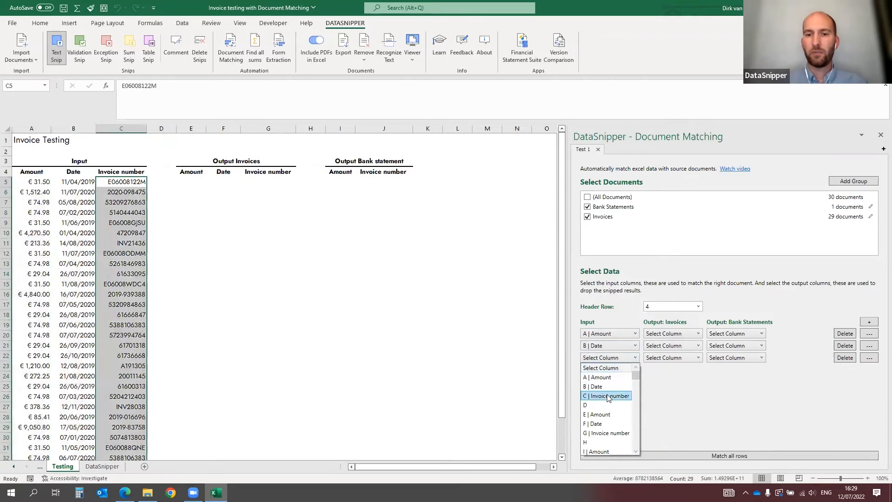
click(599, 395)
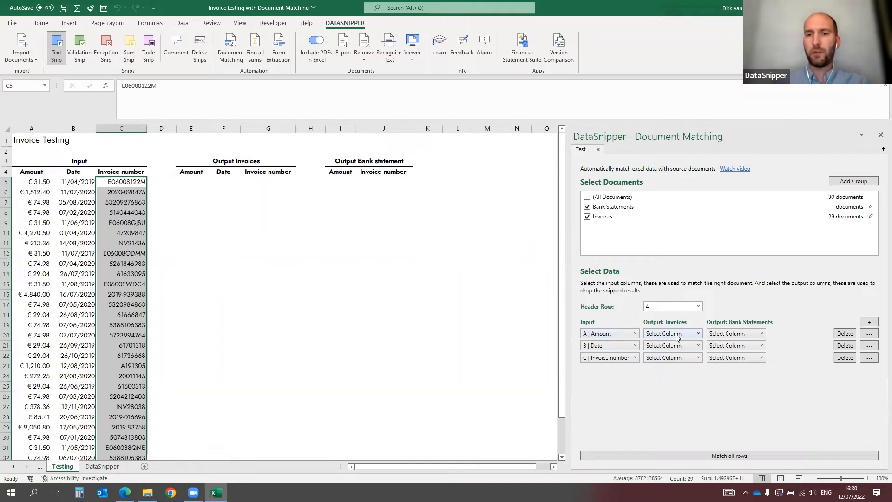
Map the Amount row's outputs to column E Amount for Invoices and column I Amount for Bank Statements.
click(700, 335)
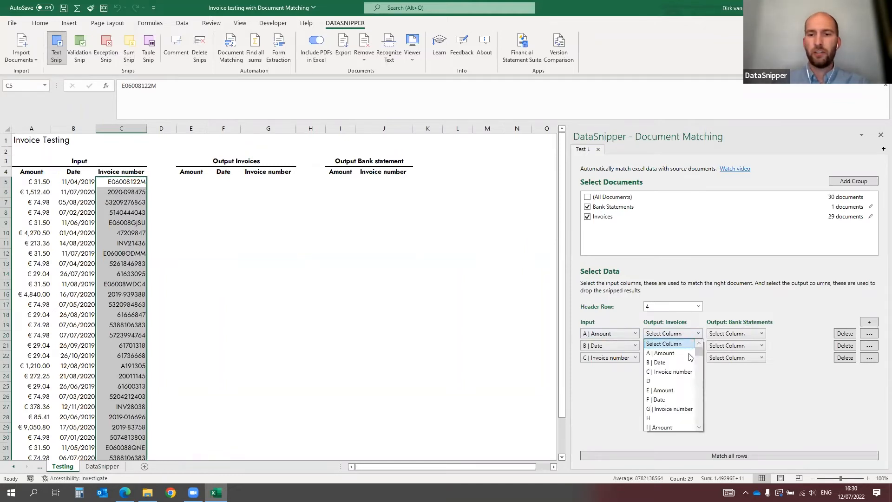
click(678, 394)
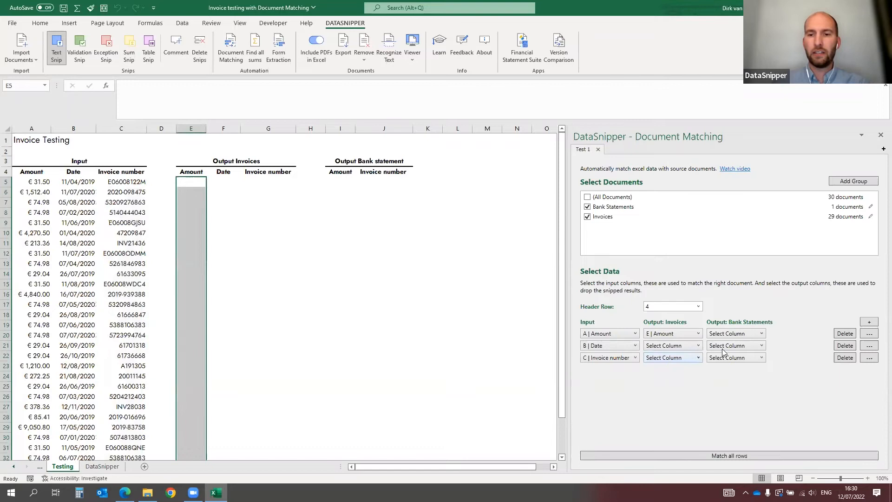
click(744, 335)
scroll(729, 406, down, 1)
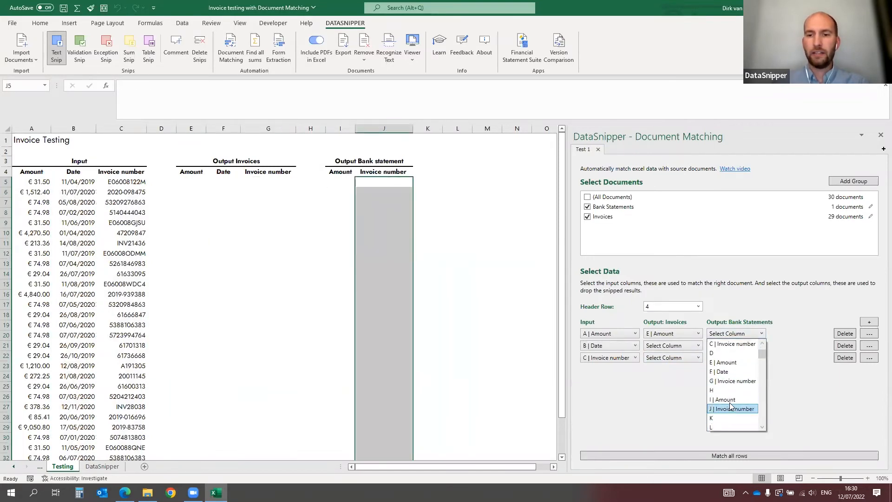
click(731, 403)
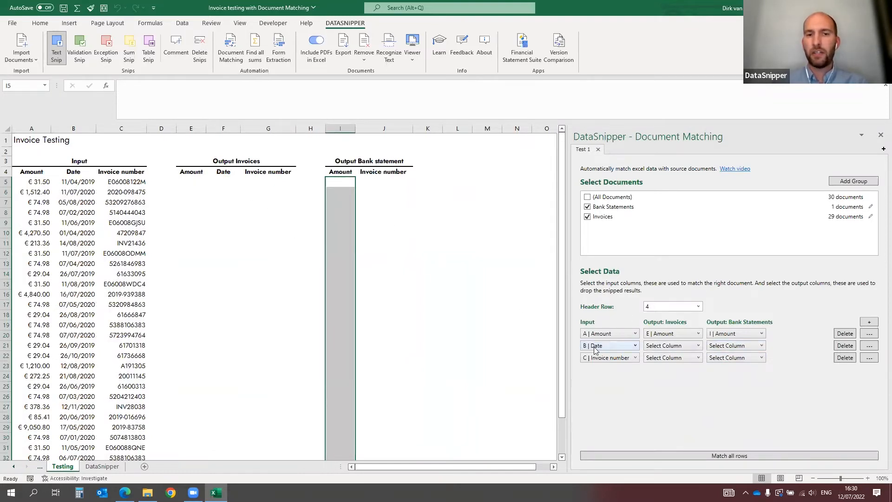
Map the Date row's Invoices output to column F, and the Invoice number row's outputs to G for Invoices and J for Bank Statements.
click(688, 346)
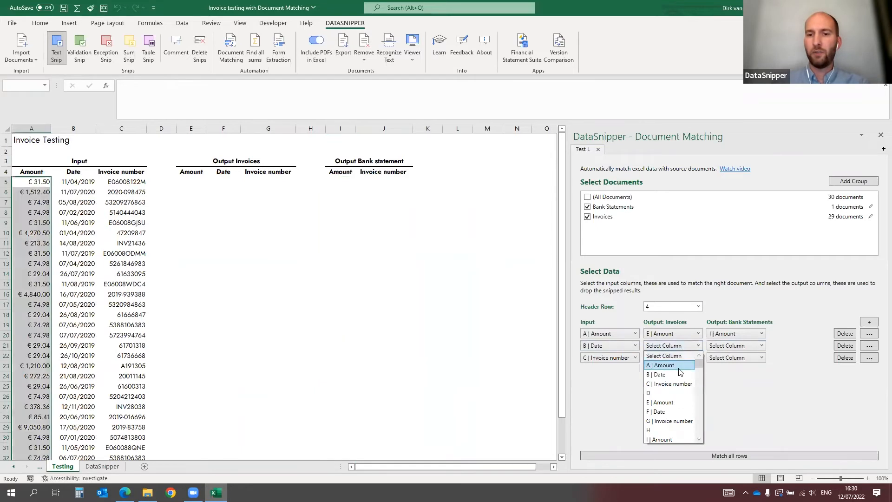
click(671, 412)
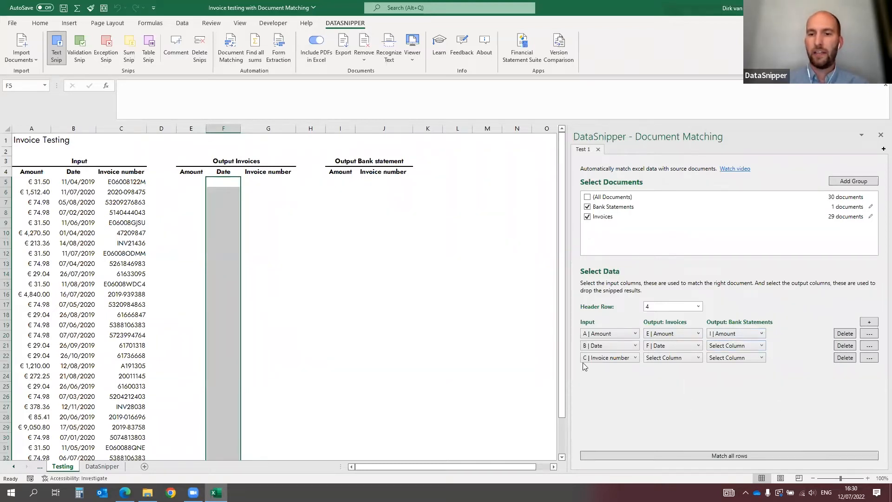
click(698, 359)
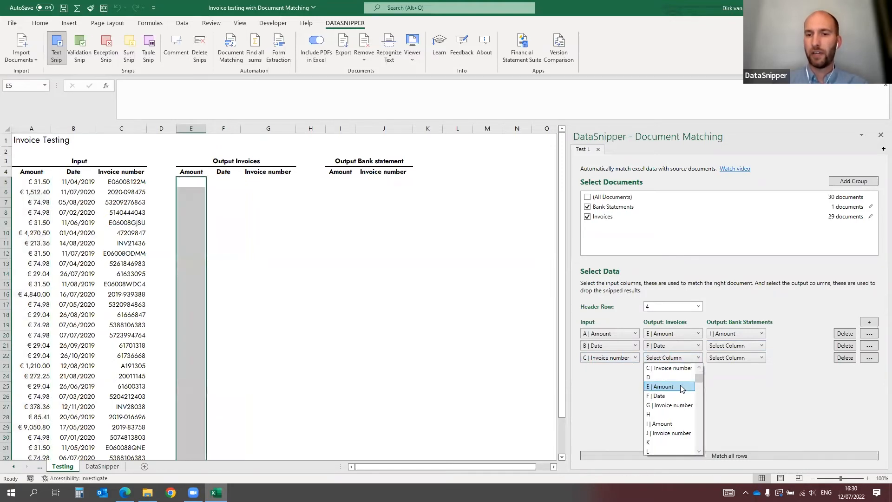
click(659, 406)
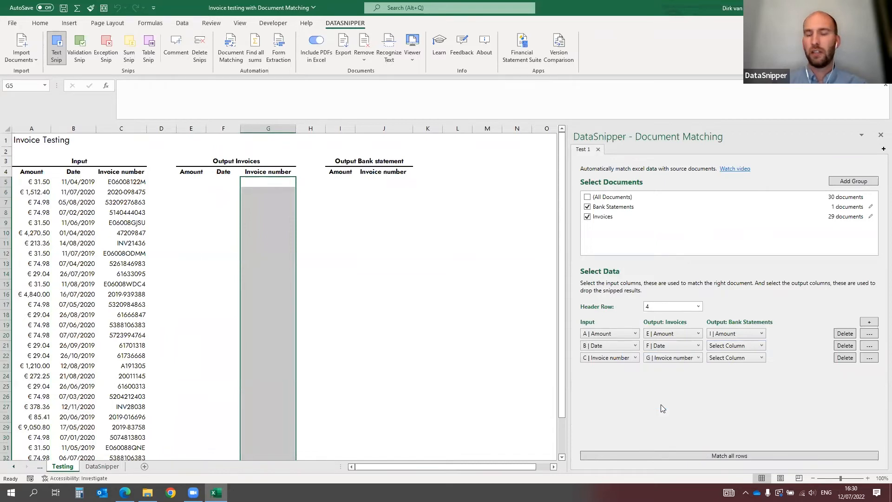
click(747, 360)
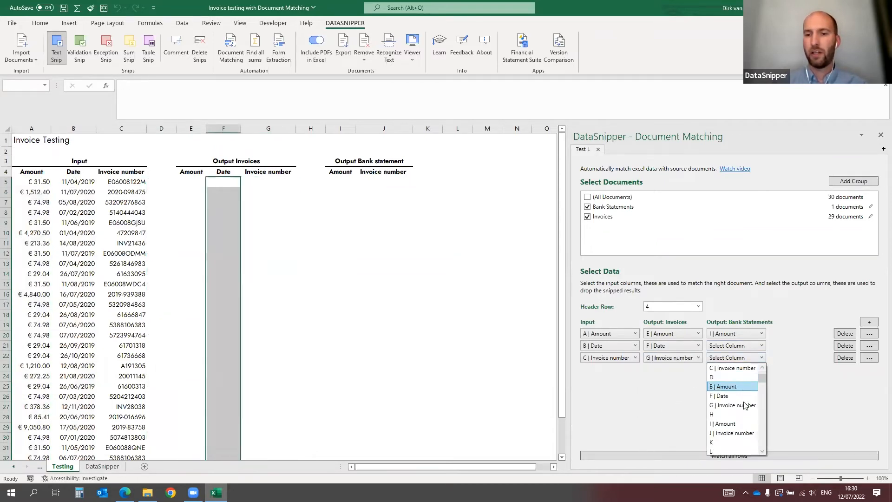
click(744, 434)
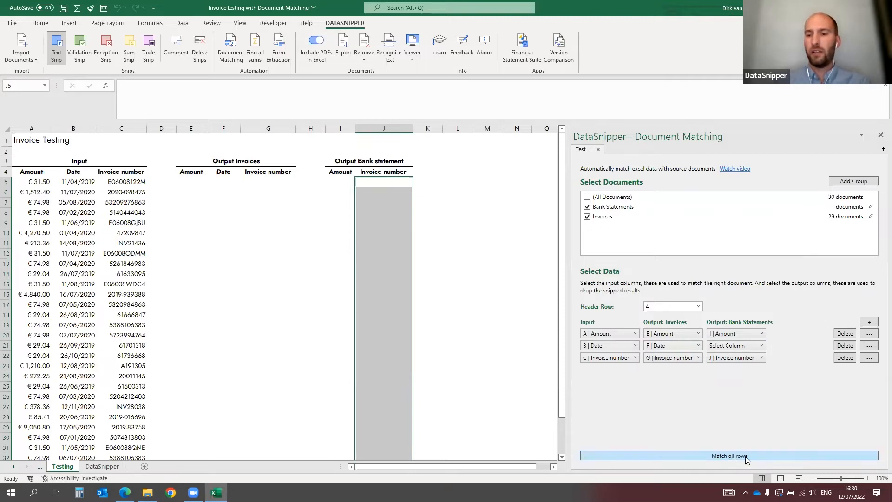
Run the document matching on all rows and close the completion message.
click(731, 459)
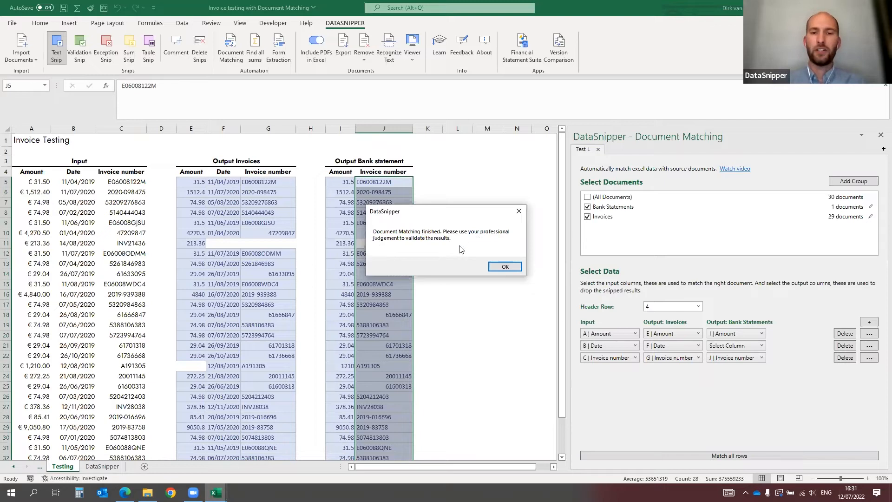
click(506, 267)
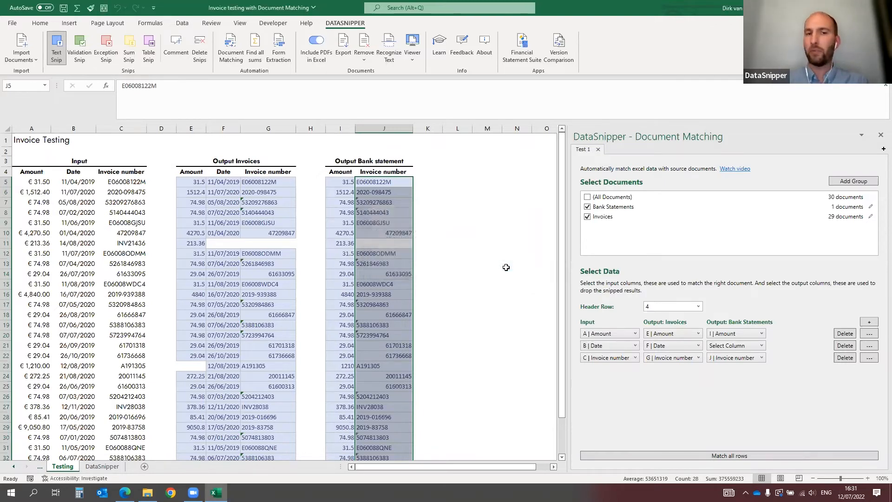
click(309, 183)
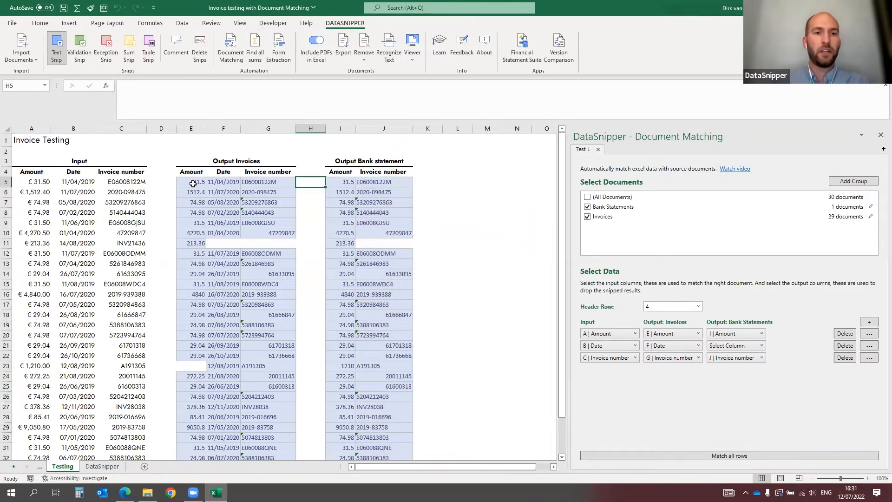
Inspect the source documents behind several matched amounts, dates and invoice numbers in the Output Invoices columns.
click(189, 182)
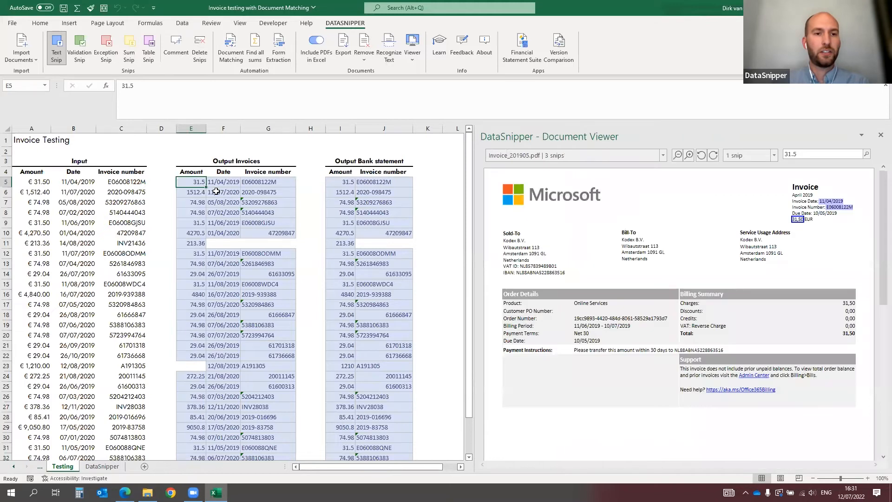
click(216, 192)
click(258, 216)
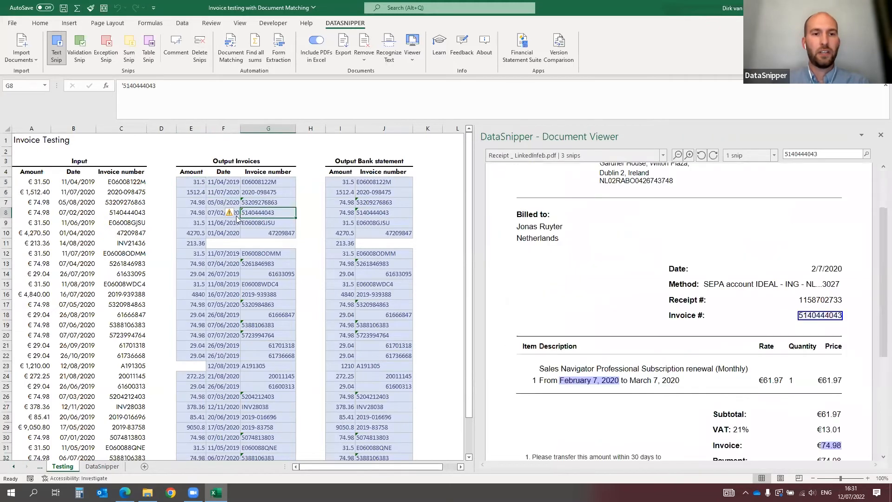
click(197, 223)
click(238, 273)
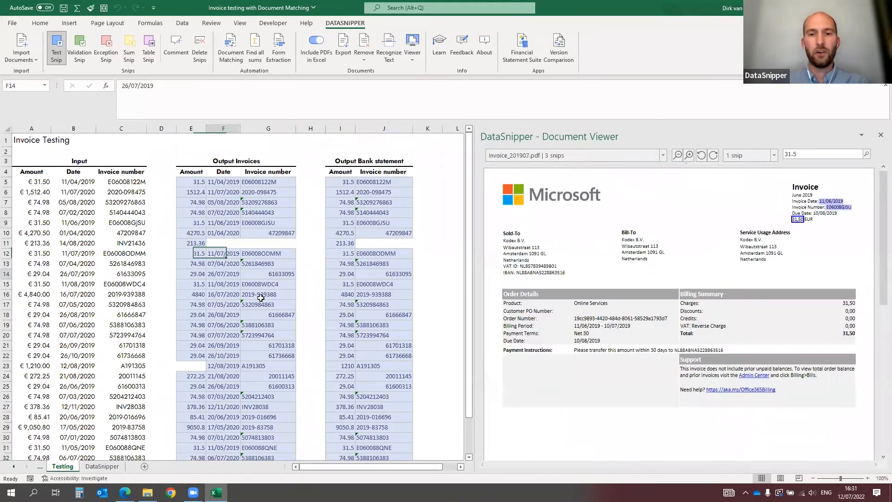
click(265, 306)
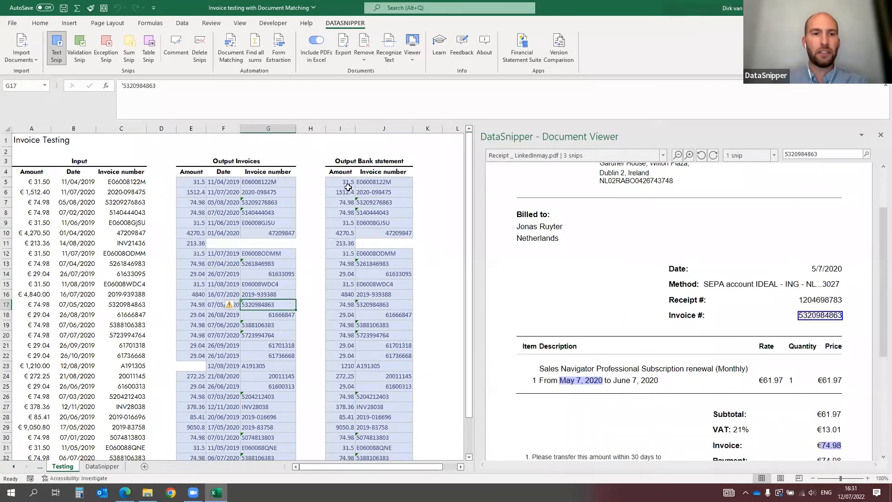
click(305, 172)
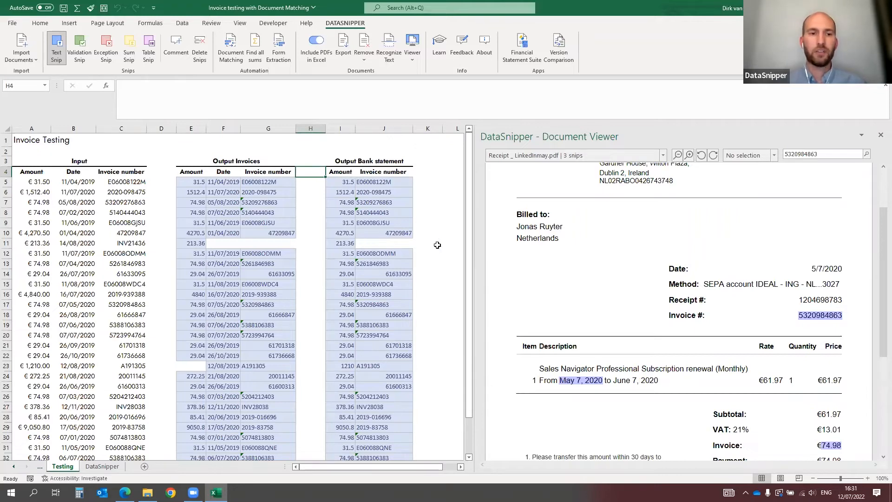
Examine row 11's amount snip in its source invoice and the row's empty date and invoice number output cells.
click(6, 243)
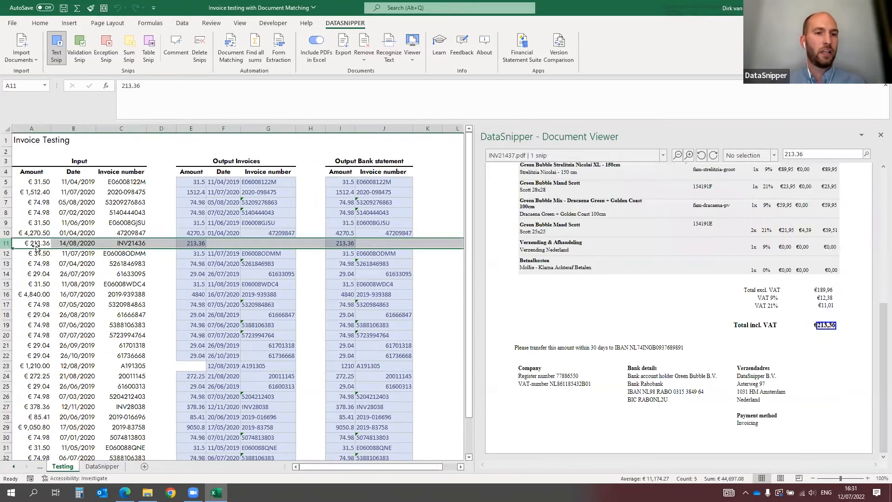
click(190, 243)
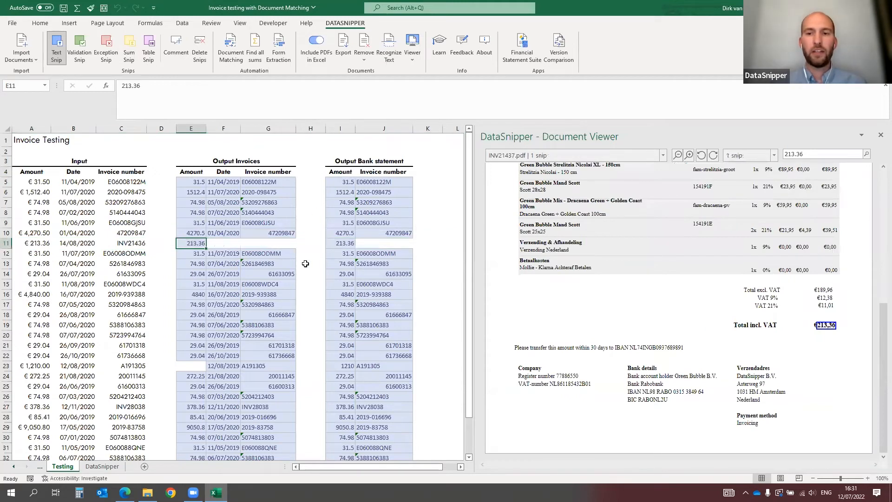
click(230, 245)
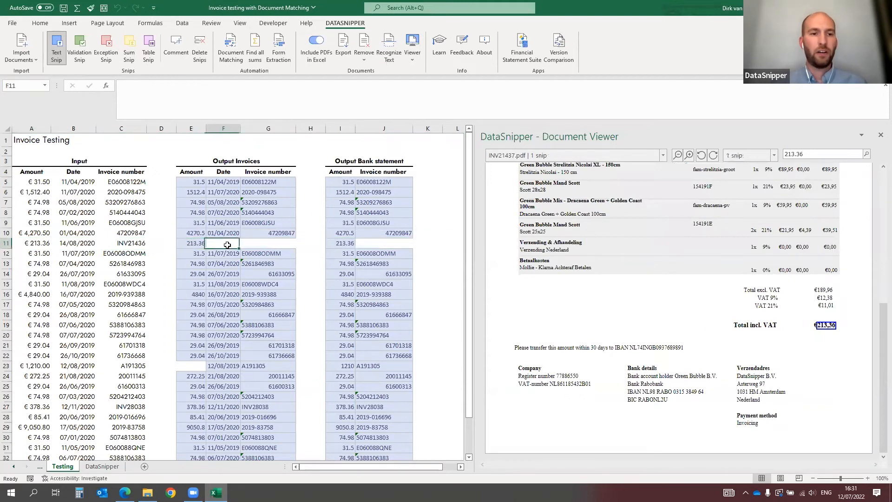
click(283, 244)
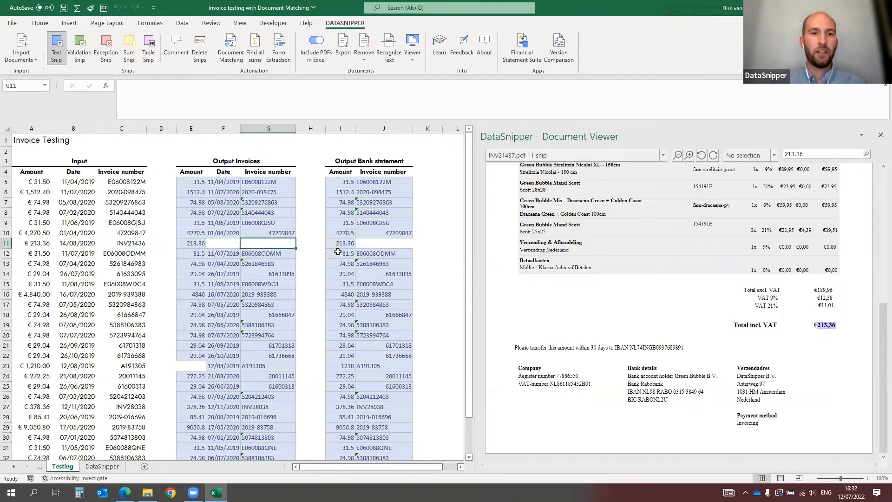
click(398, 245)
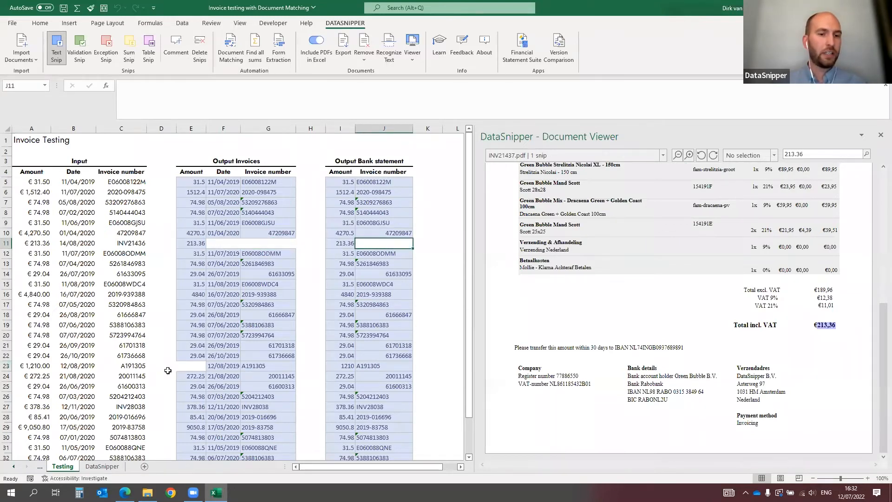
Check row 23's missing invoice amount against the total amount on InvoiceA191305.pdf.
click(190, 368)
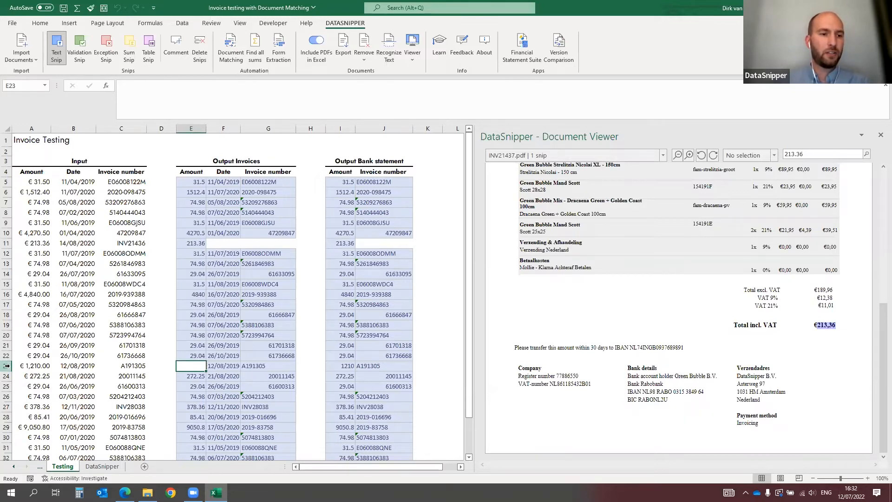
click(256, 366)
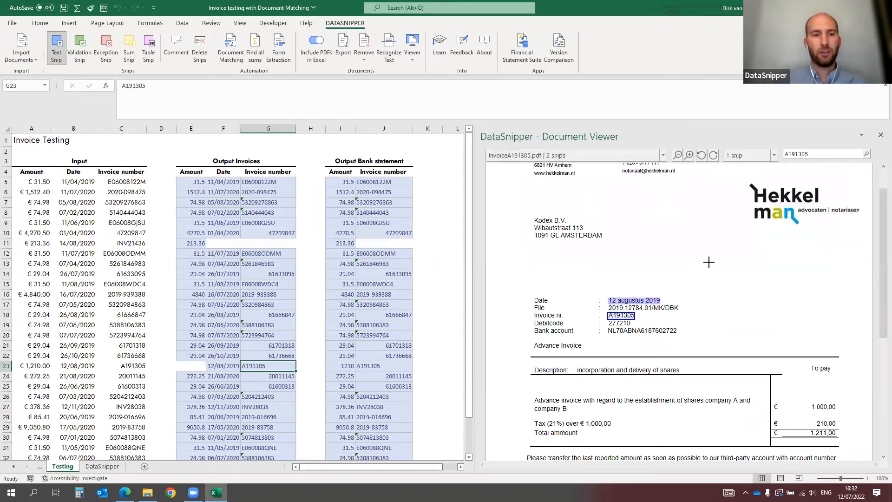
scroll(711, 260, down, 2)
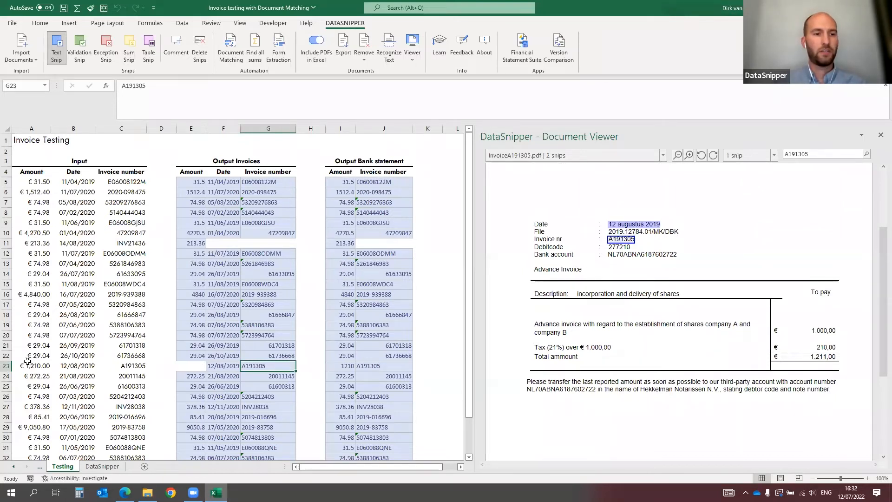
Mark cell E23 with an Exception Snip on the total amount 1.211,00 in InvoiceA191305.pdf.
click(188, 366)
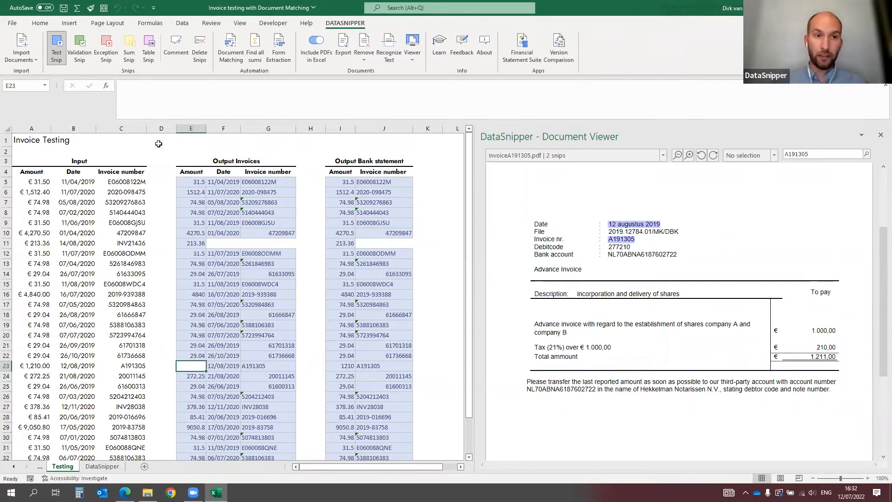
click(108, 55)
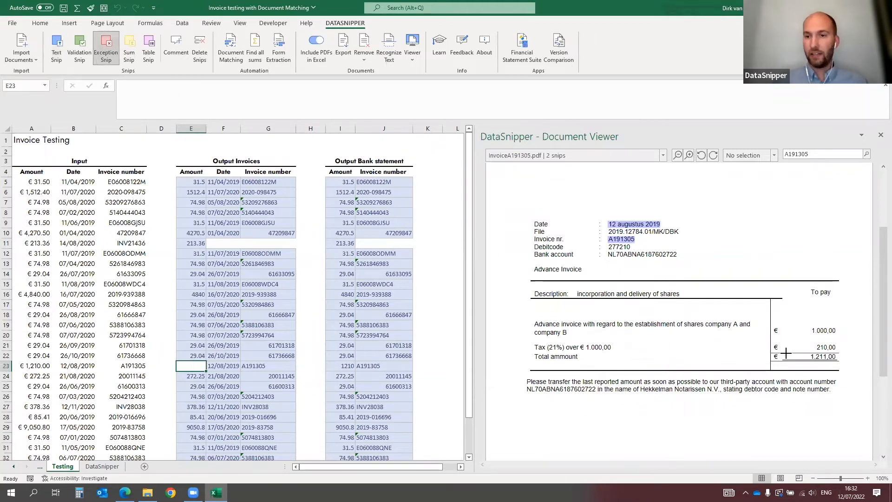
drag(786, 352, 841, 365)
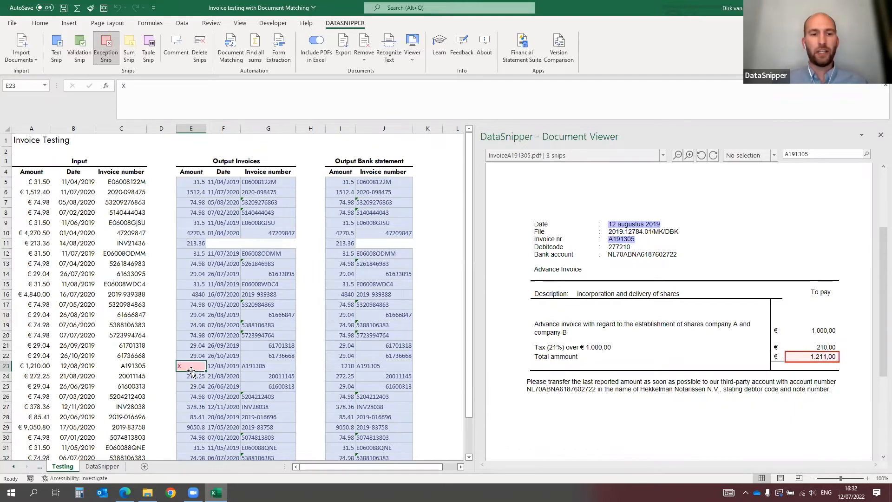
click(166, 366)
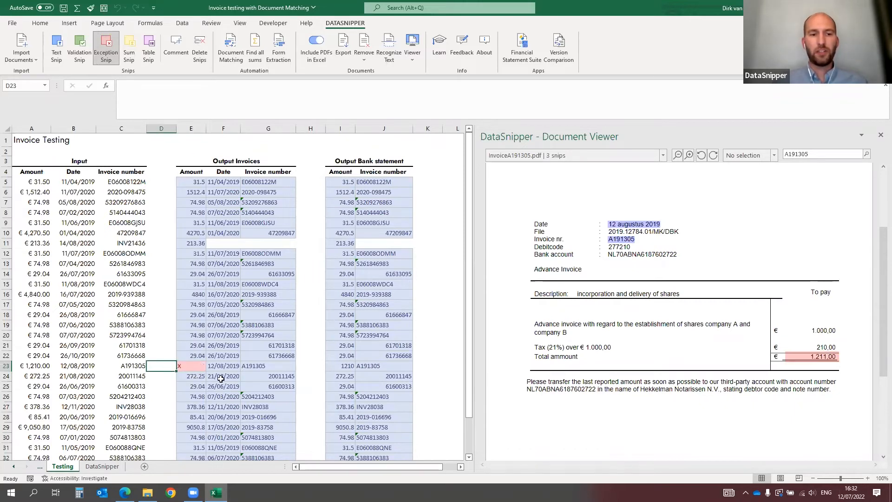
click(190, 368)
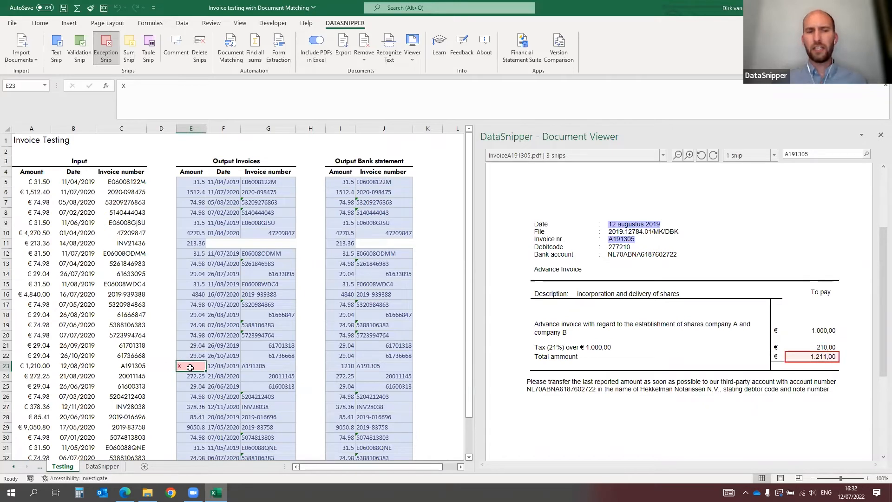
Replace the Exception Snip in cell E23 with a Text Snip of the total amount 1.211,00 on InvoiceA191305.pdf.
click(201, 56)
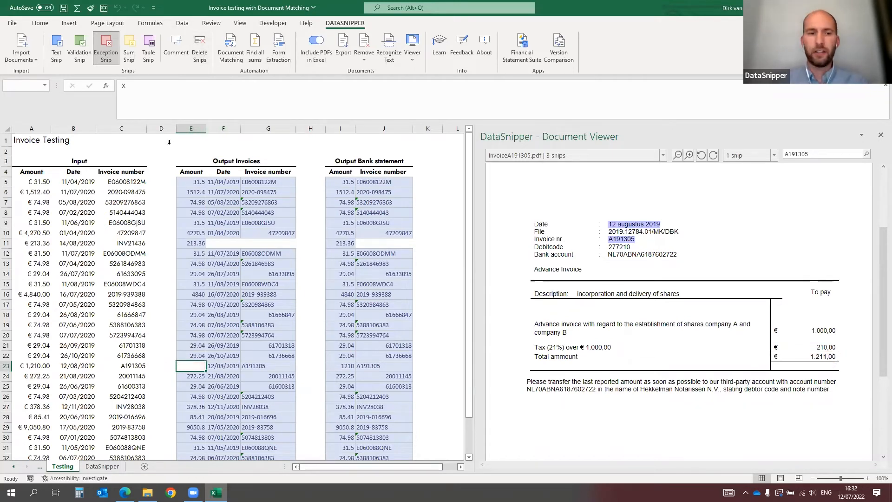
click(56, 49)
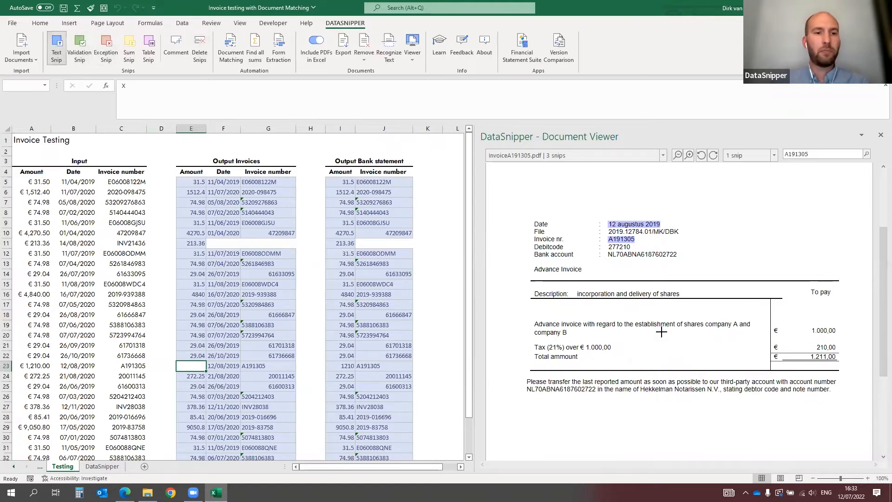
drag(786, 352, 839, 365)
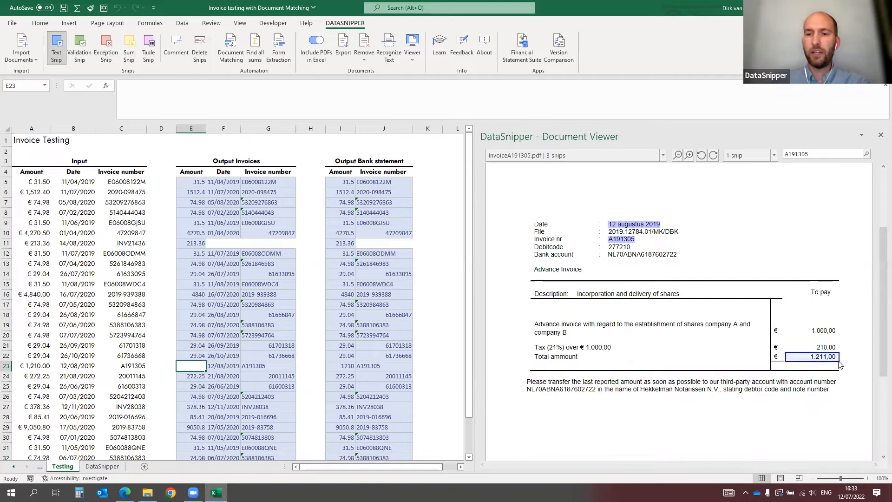
click(165, 368)
Convert cell E23's Text Snip on the invoice's total amount to a Validation Snip.
click(189, 367)
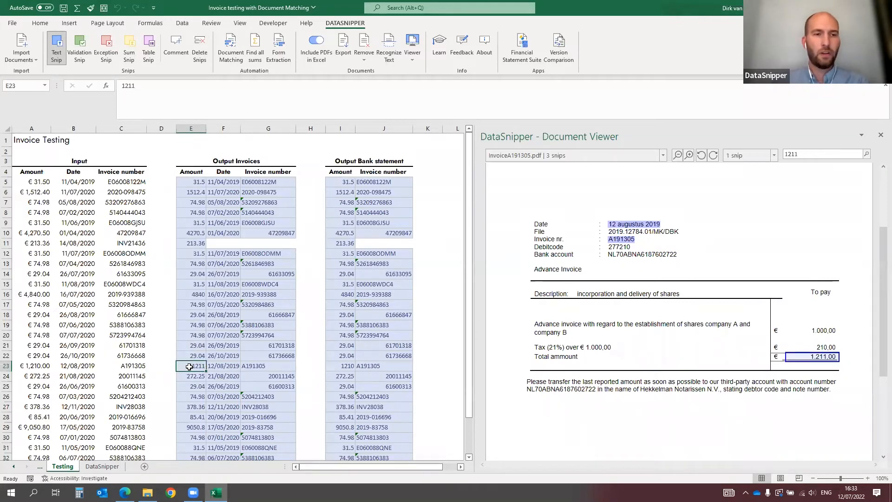
right_click(803, 356)
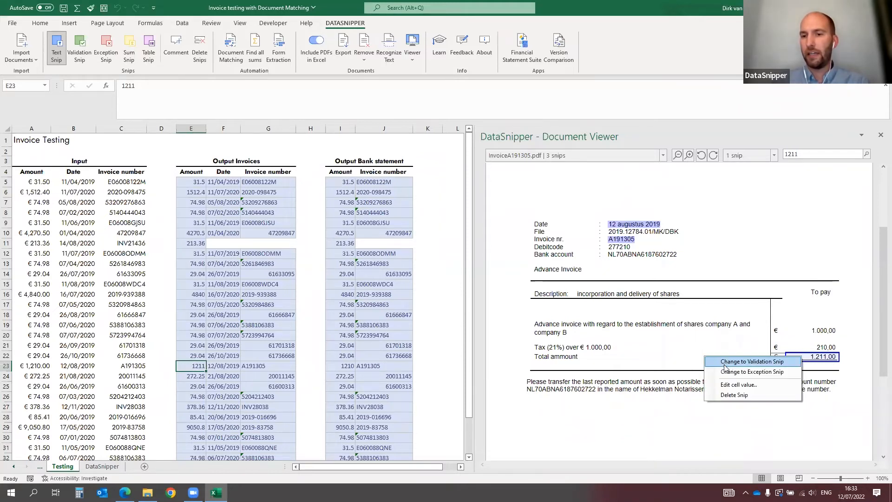
click(752, 361)
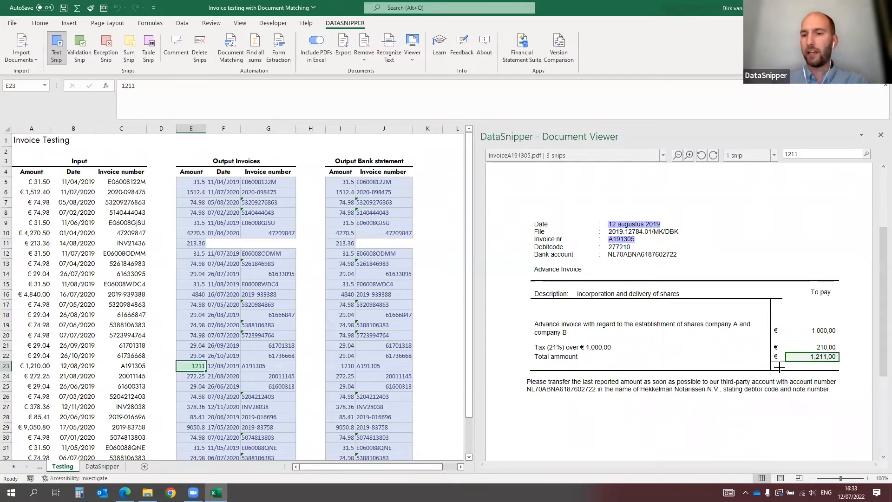
Delete the invoice amount snip for invoice A191305 in cell E23.
right_click(799, 357)
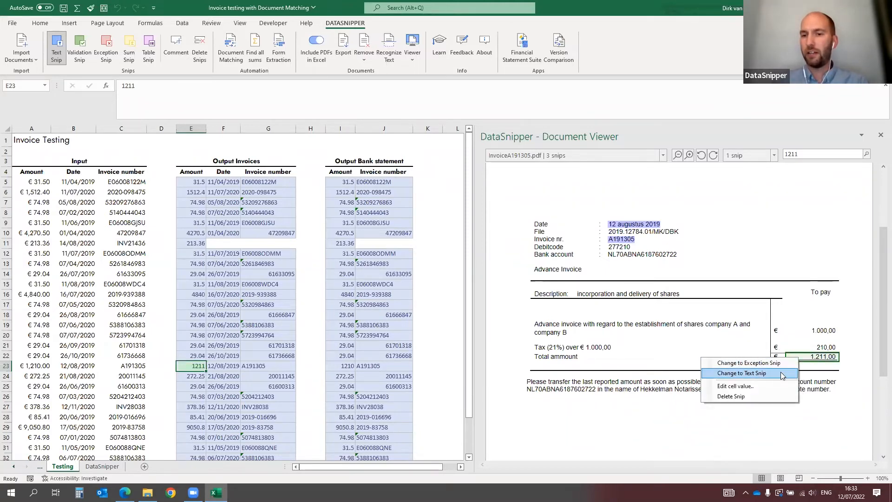
click(187, 369)
click(166, 363)
click(194, 366)
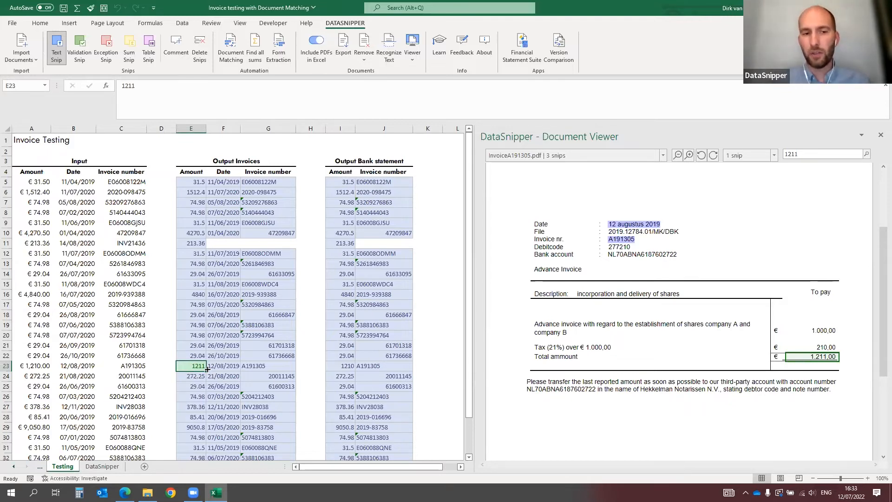
click(174, 366)
click(186, 366)
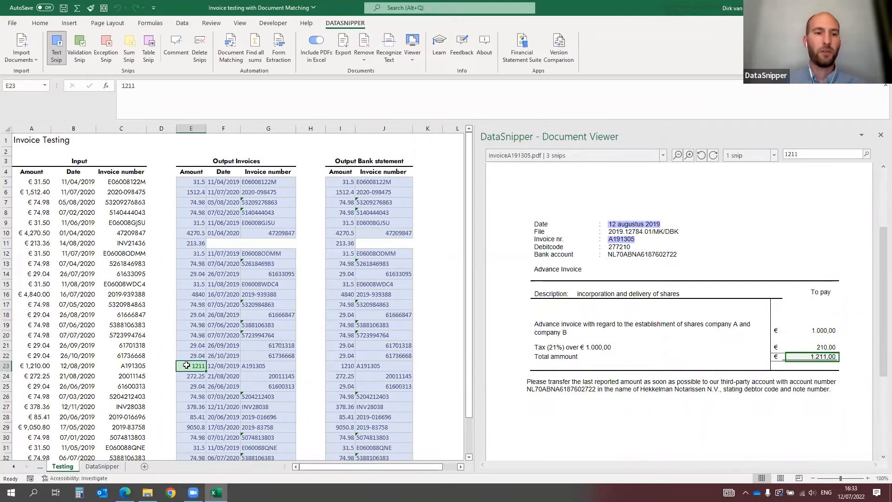
click(199, 56)
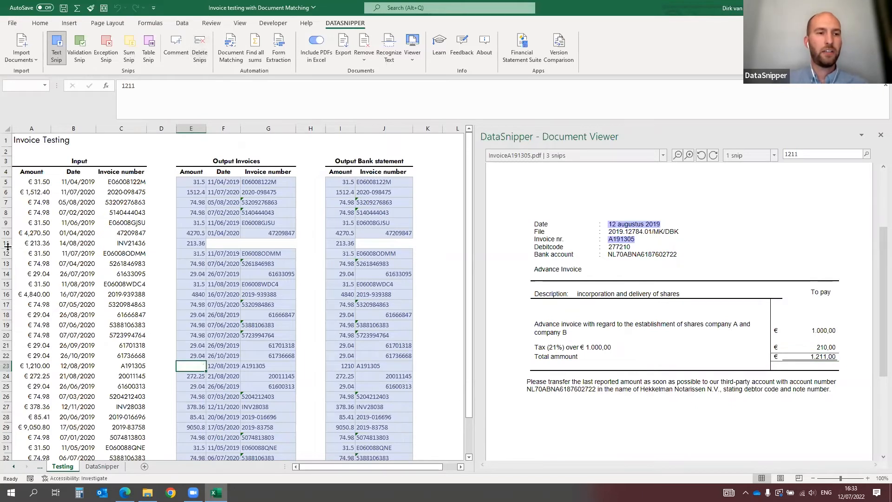
Examine the invoice linked to the amount in E11, checking its invoice number, date and total against the input row.
click(186, 243)
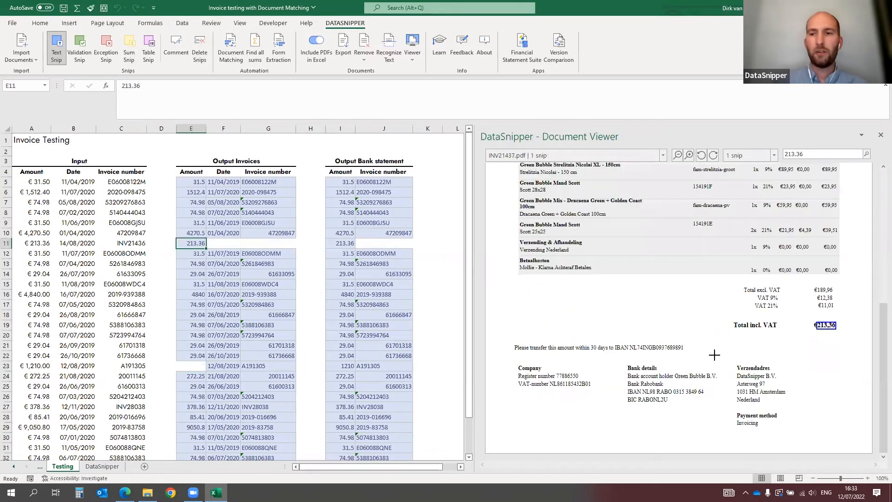
scroll(715, 349, up, 5)
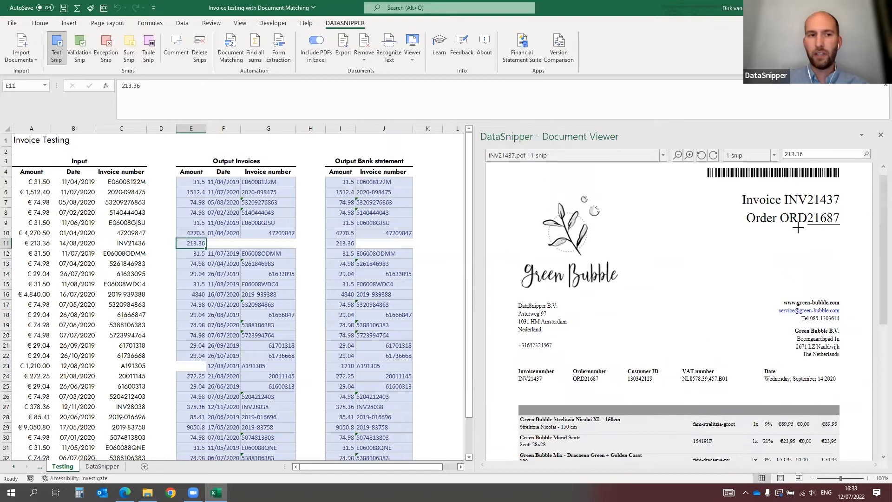
scroll(830, 286, down, 1)
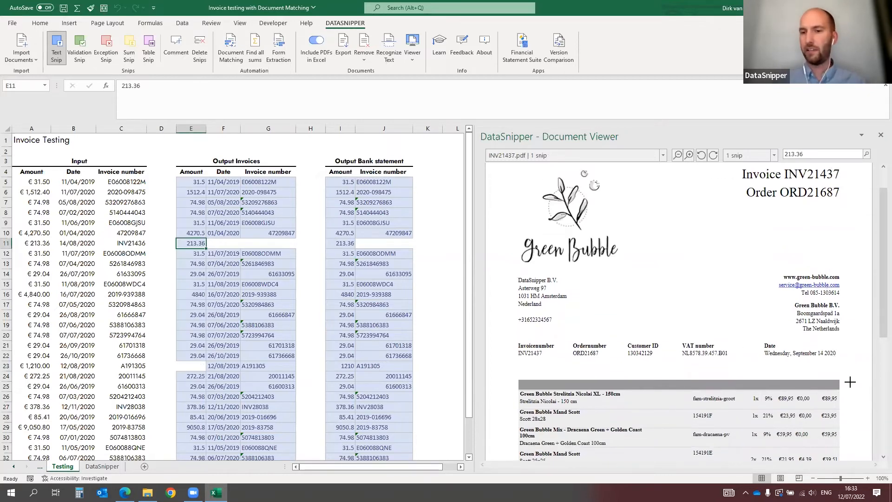
scroll(860, 279, down, 1)
scroll(859, 279, down, 1)
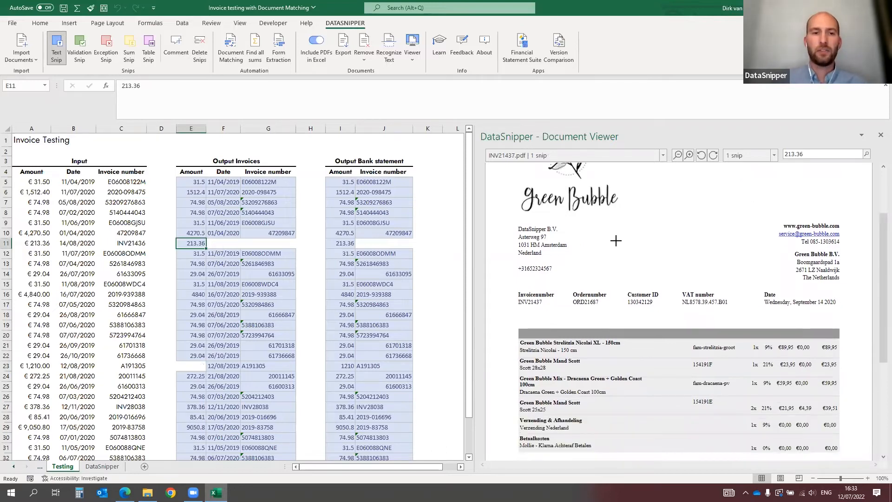
click(316, 171)
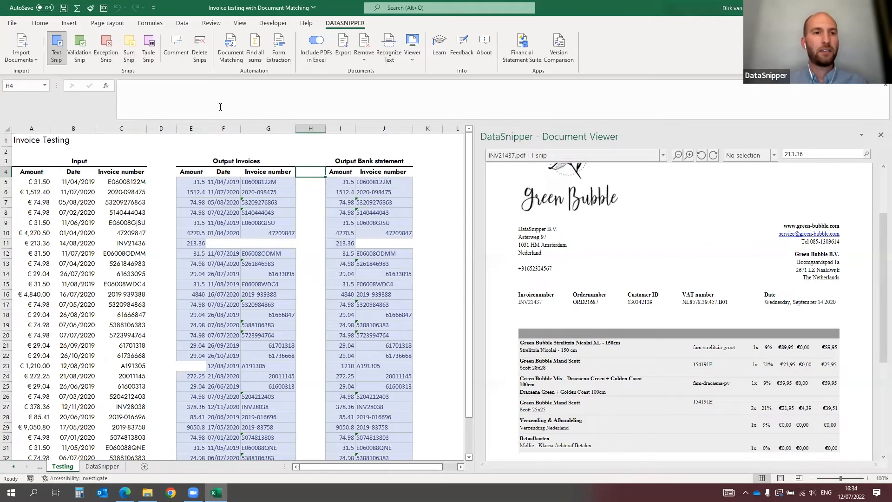
In Document Matching, allow a difference up to 100 for the Amount column and make the Invoice number column required.
click(229, 48)
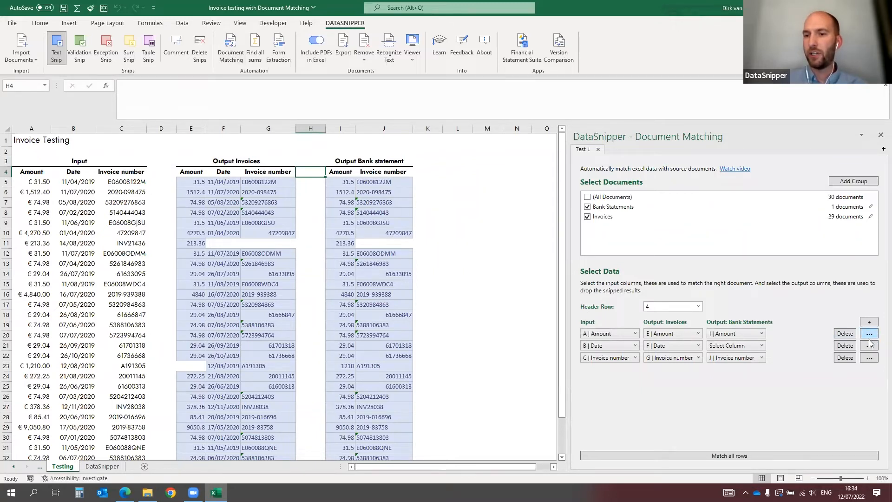
click(870, 358)
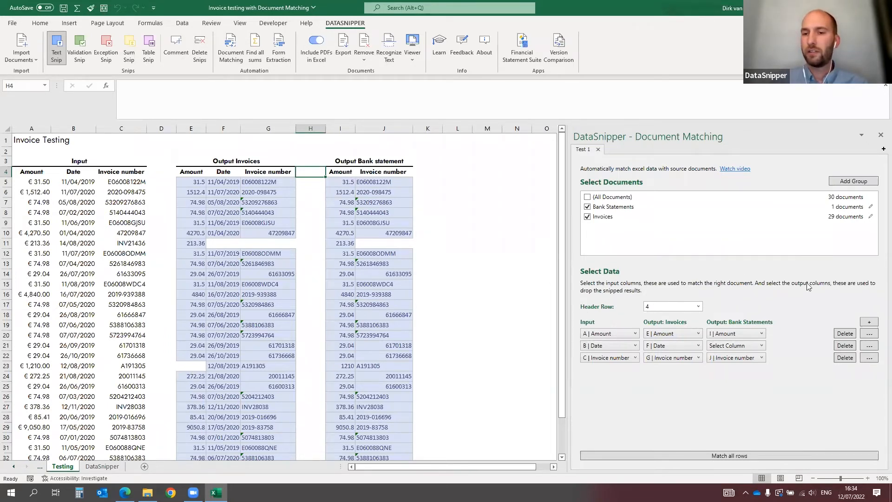
click(875, 335)
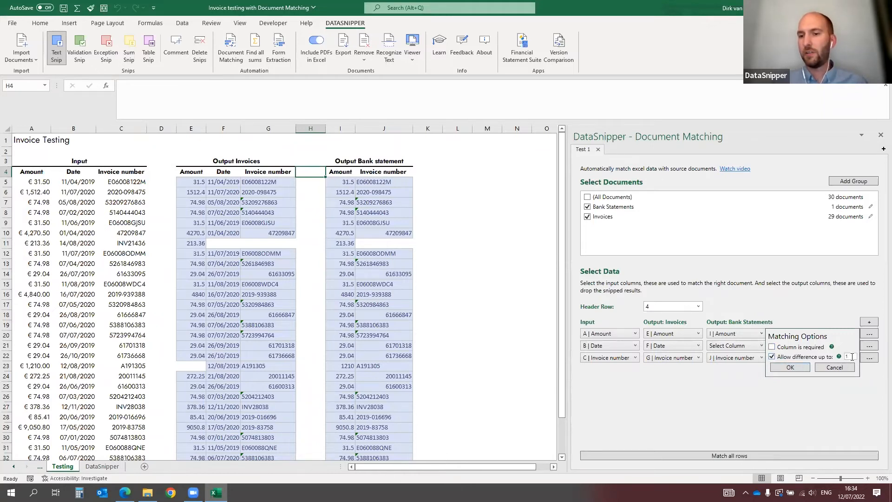
click(773, 348)
click(772, 348)
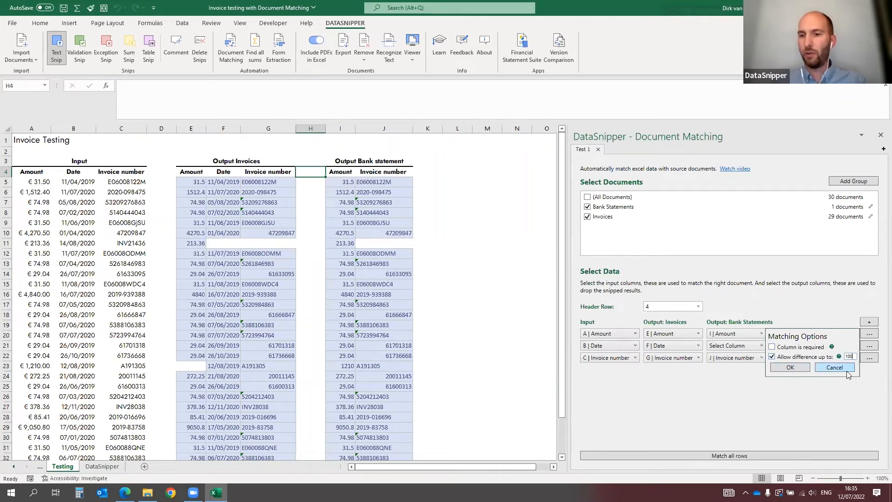
click(790, 367)
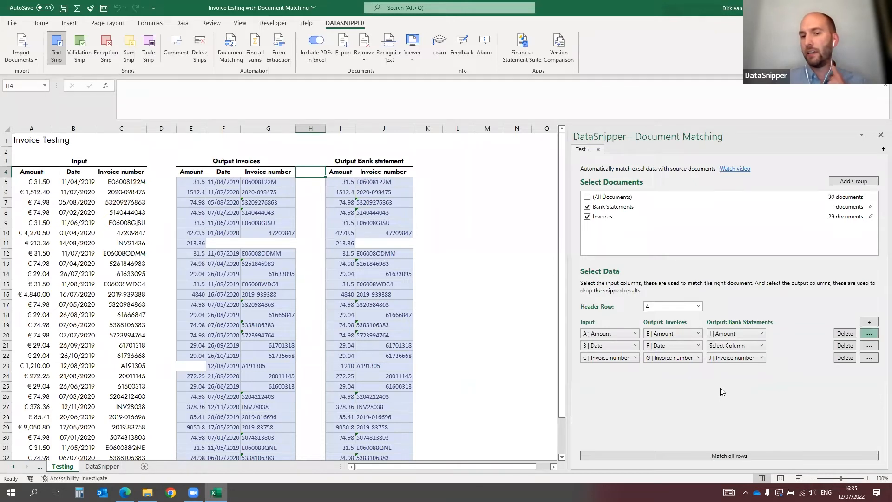
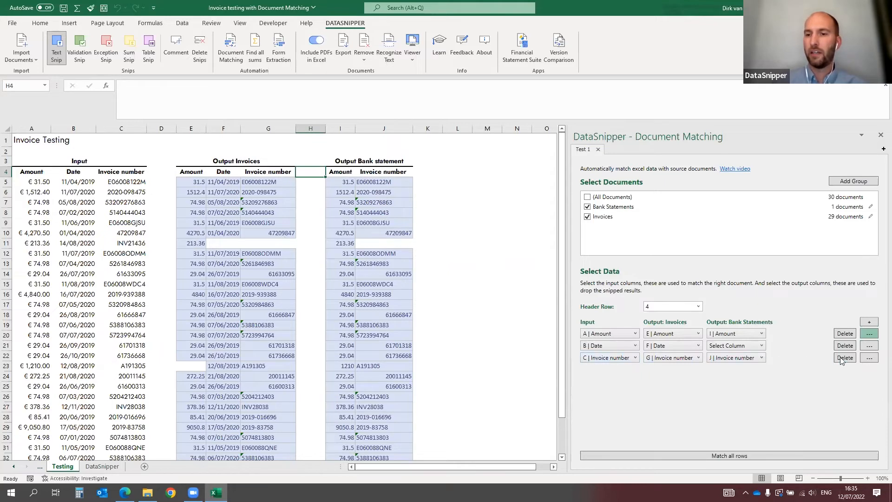
click(870, 358)
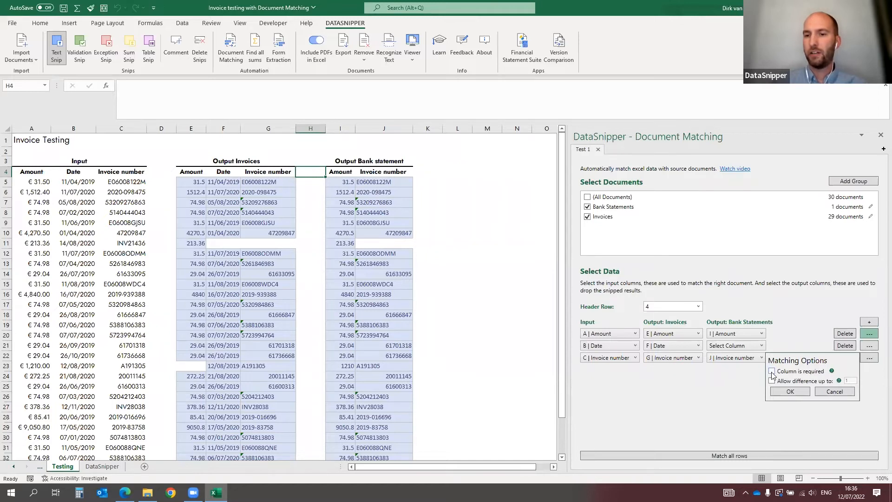
click(789, 391)
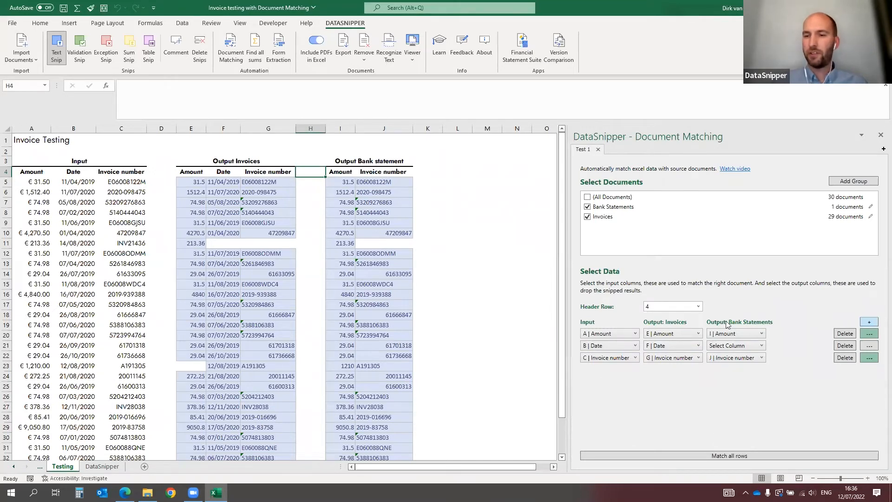
Match all rows against the invoices and bank statements, overwriting the output rows that already contain data.
click(735, 456)
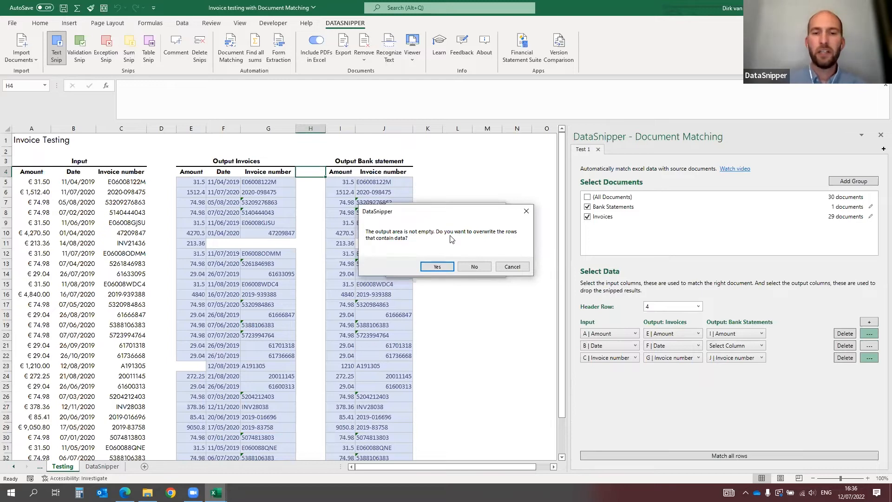
click(437, 267)
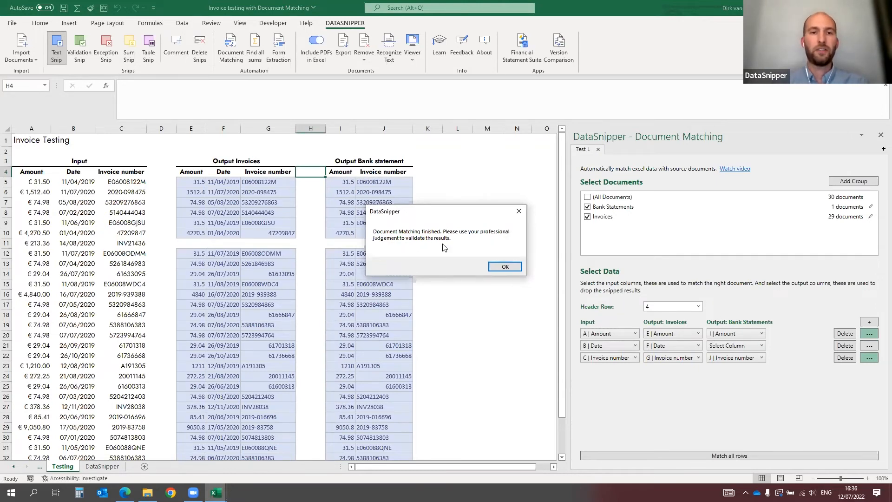
click(506, 268)
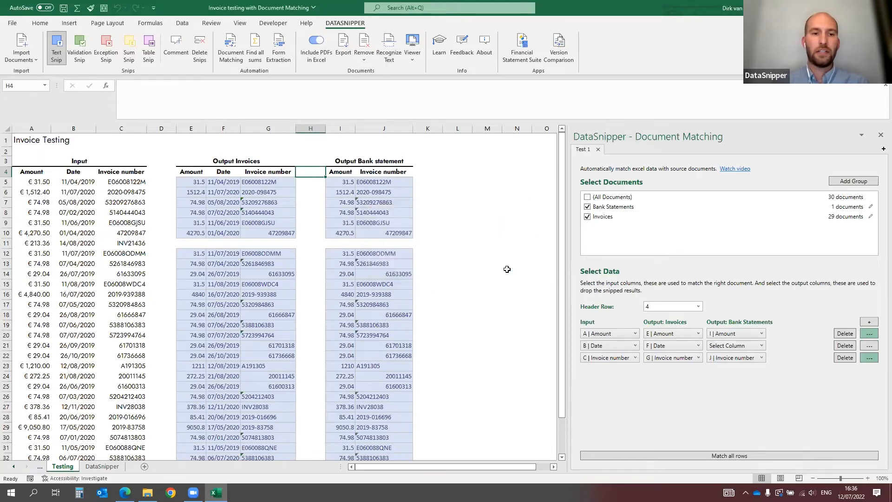
Review the rematched output in rows 23, 11 and 5 against the linked source documents.
click(191, 365)
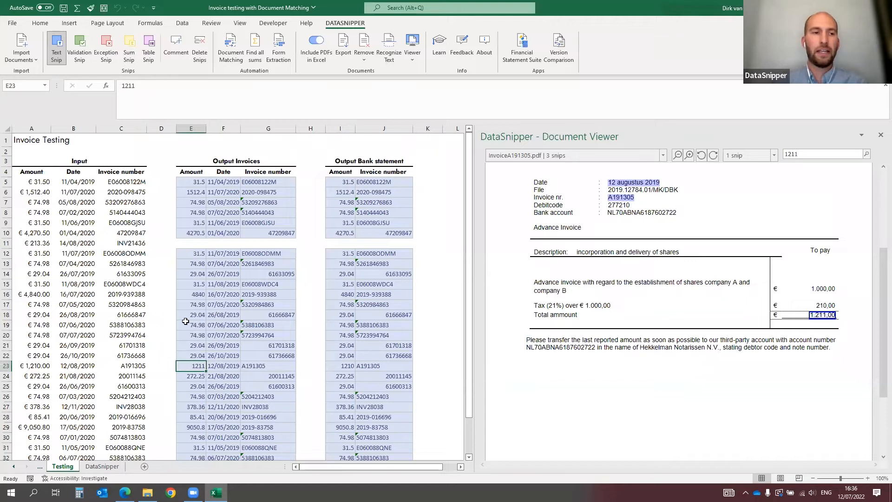
mouse_move(182, 243)
mouse_down()
mouse_move(409, 243)
mouse_move(189, 241)
mouse_up()
click(409, 242)
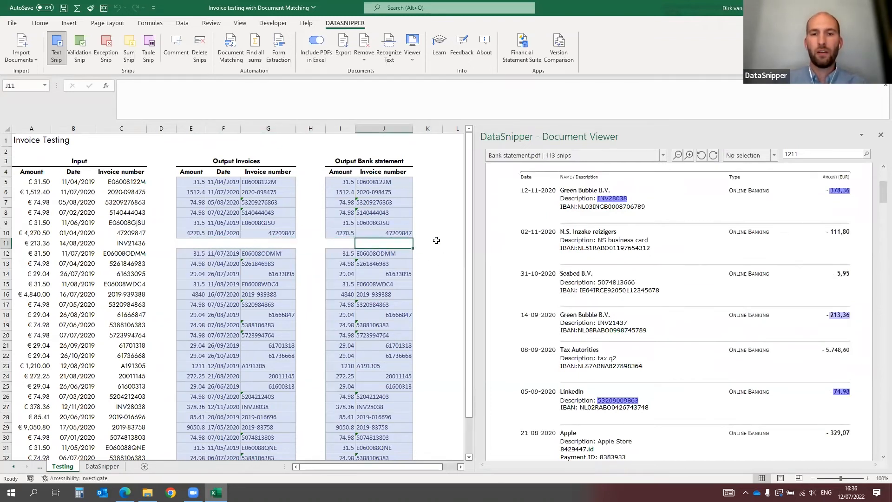
click(190, 183)
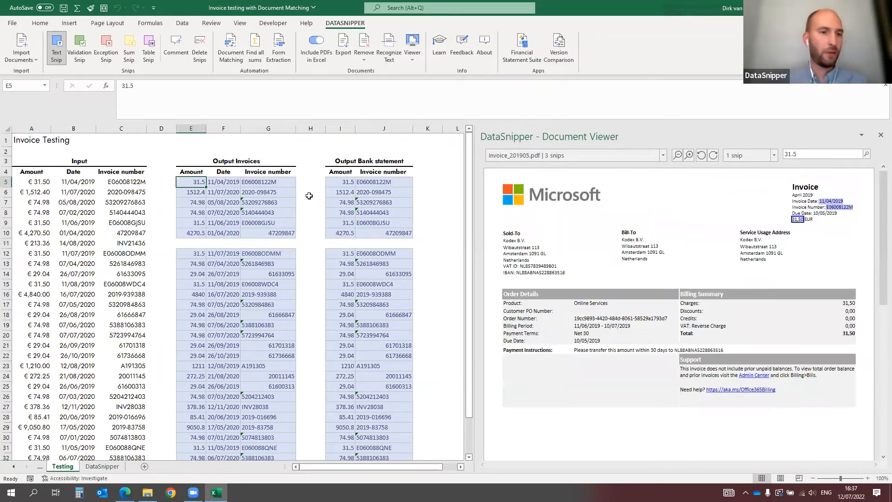
scroll(307, 253, down, 4)
scroll(302, 260, up, 4)
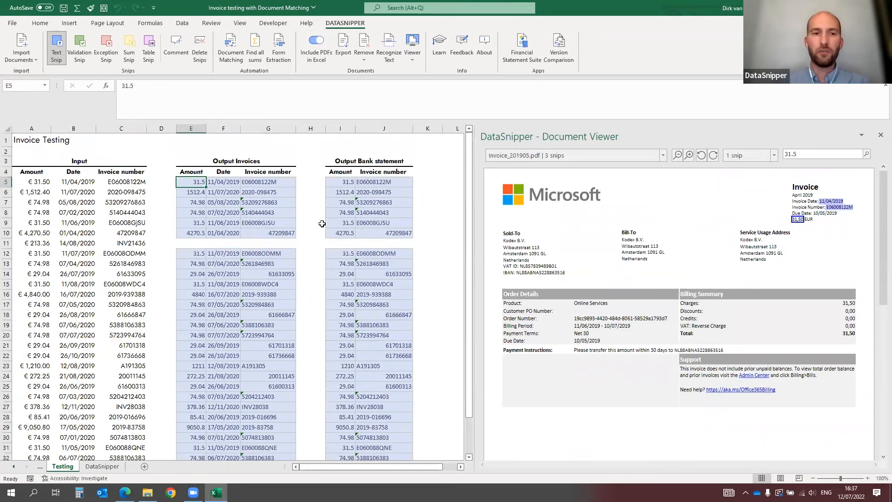
click(306, 180)
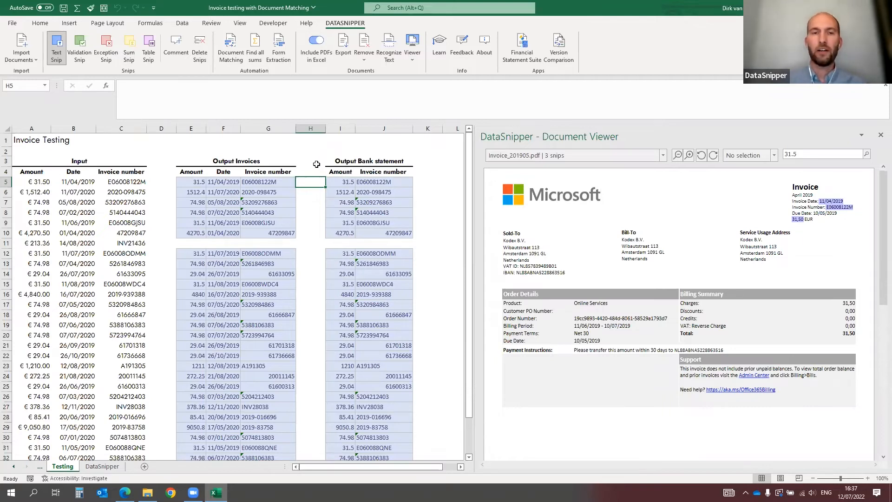
click(310, 162)
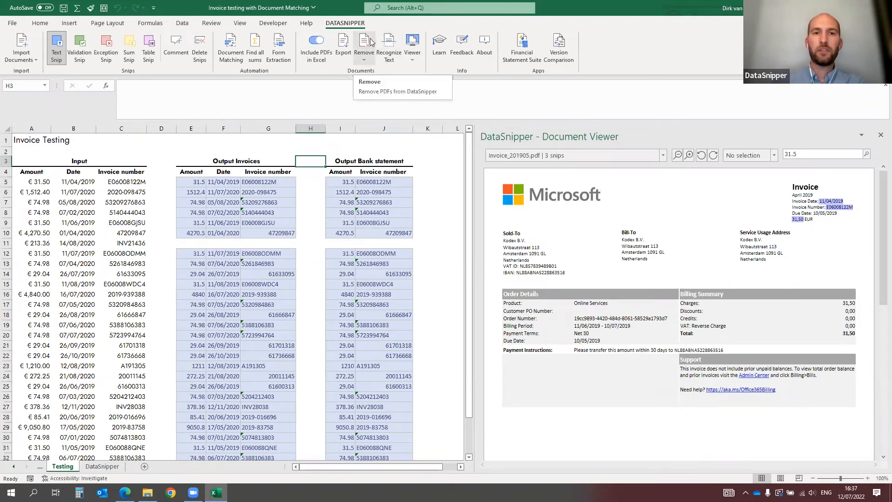
Remove only the document Receipt LinkedInjune.pdf, which has no snips, from the imported files.
click(364, 56)
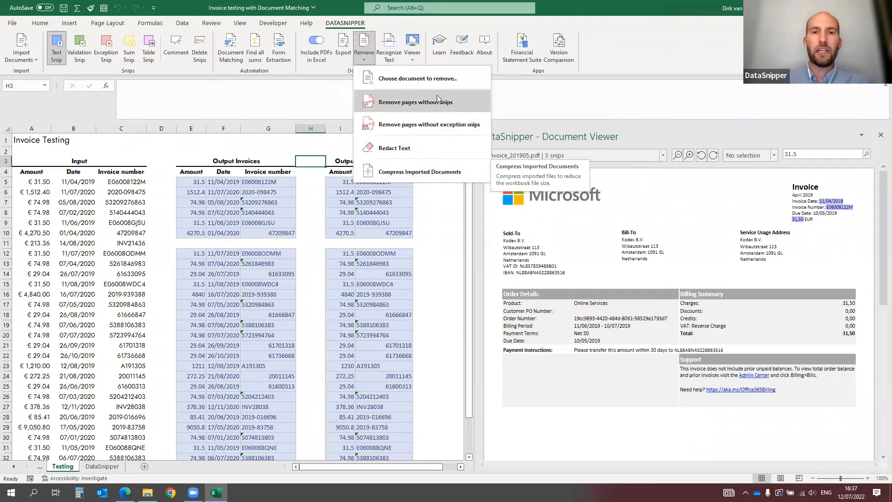
click(405, 78)
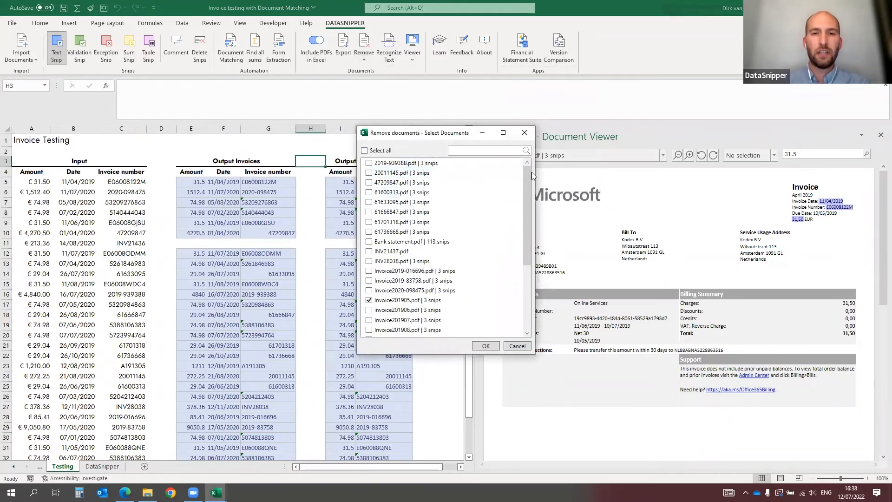
drag(528, 182, 527, 261)
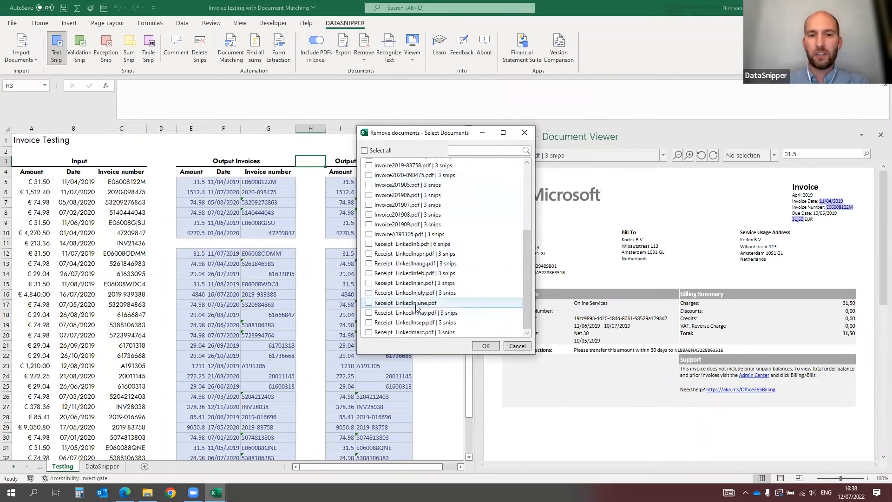
click(370, 303)
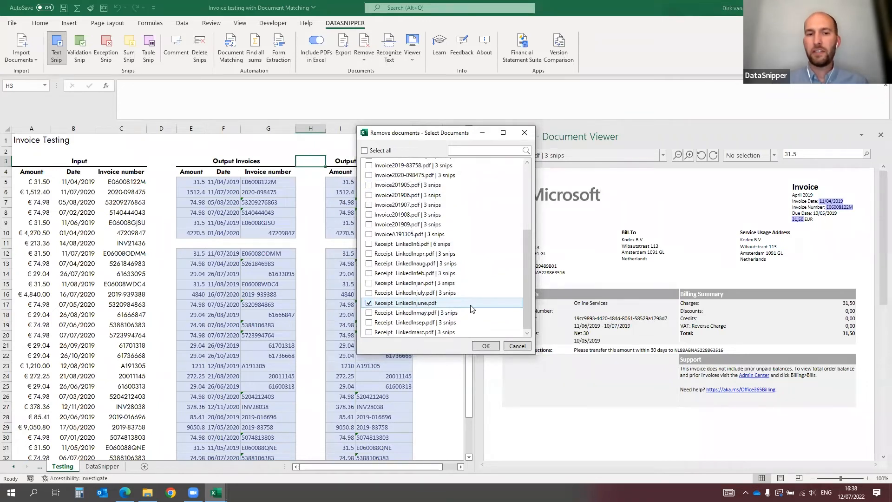
click(486, 347)
click(467, 266)
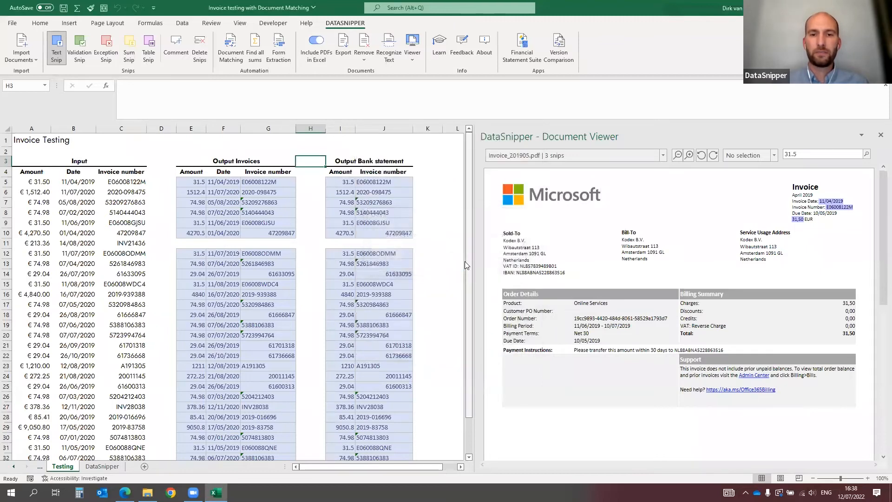
click(427, 163)
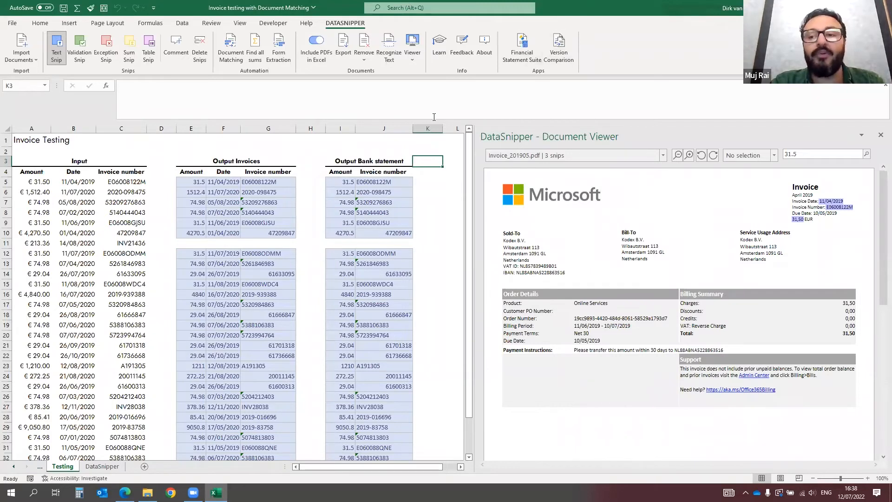
click(404, 150)
click(433, 151)
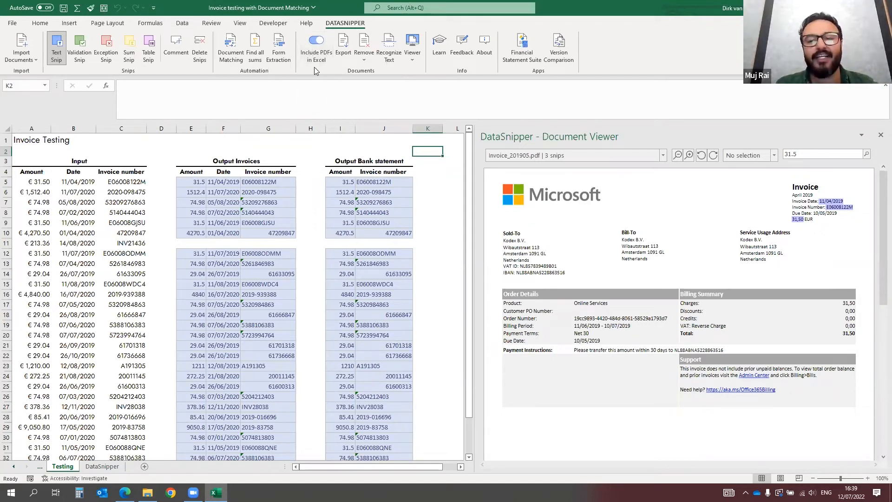
In Bank statement.pdf, redact the date and description of the 12-11-2020 Green Bubble B.V. transaction.
click(664, 155)
click(546, 251)
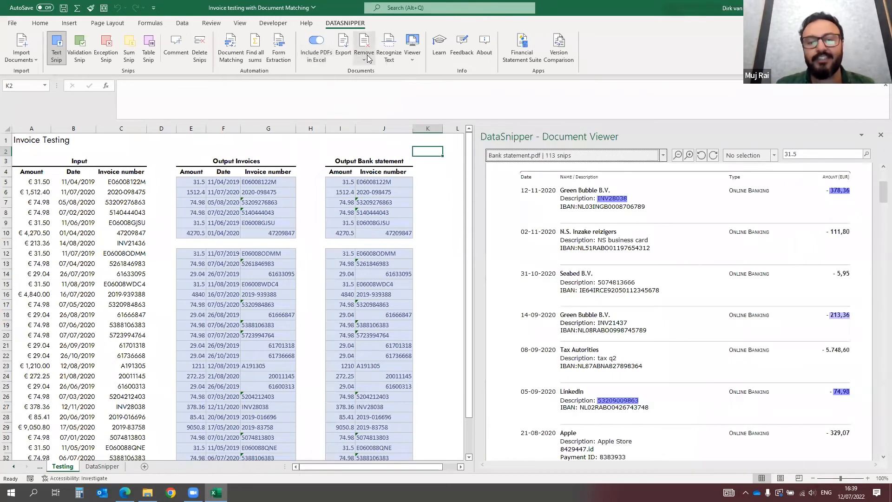
click(364, 49)
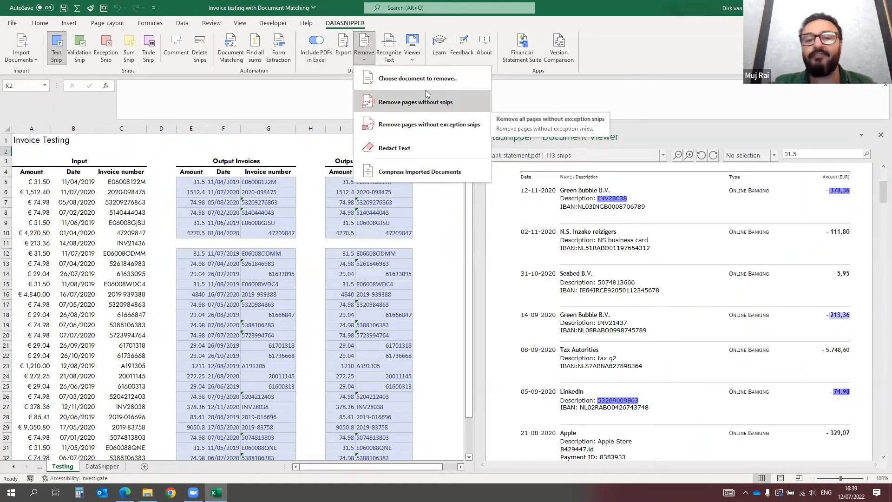
scroll(561, 235, up, 3)
scroll(560, 235, up, 1)
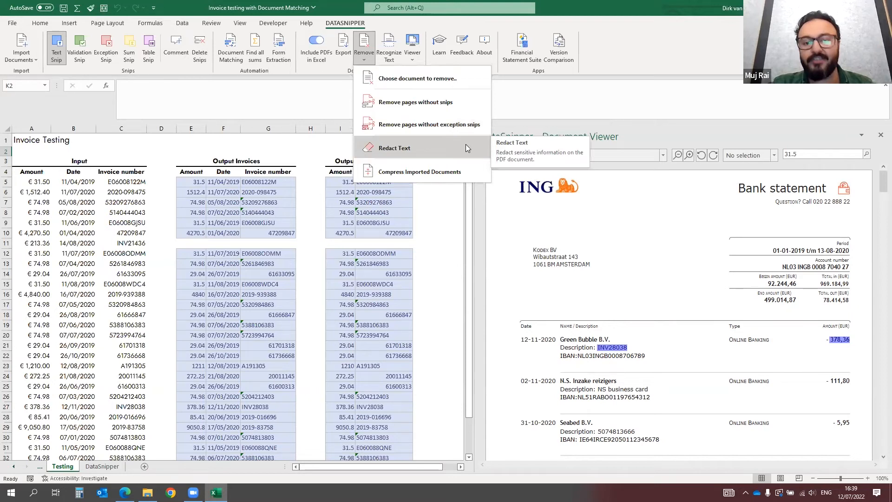
click(433, 145)
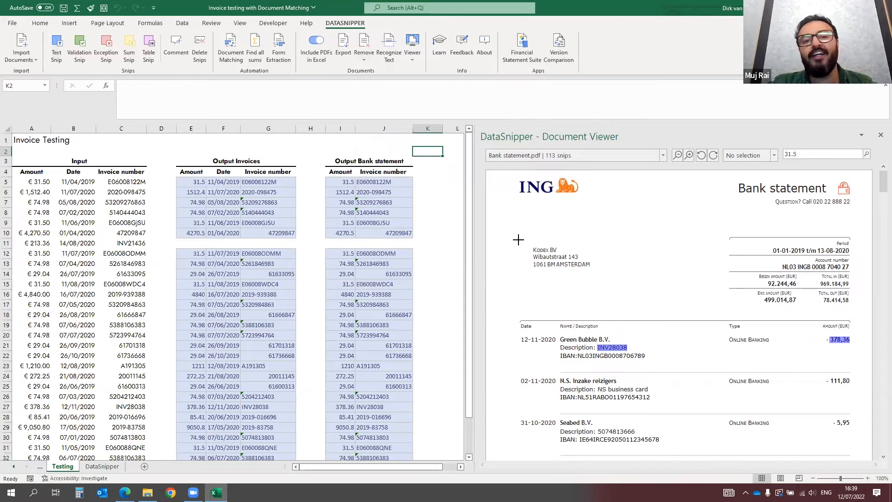
scroll(543, 306, down, 1)
drag(511, 283, 678, 312)
Apply all redactions on the bank statement and delete the stray redaction block overlapping the first transaction.
right_click(646, 301)
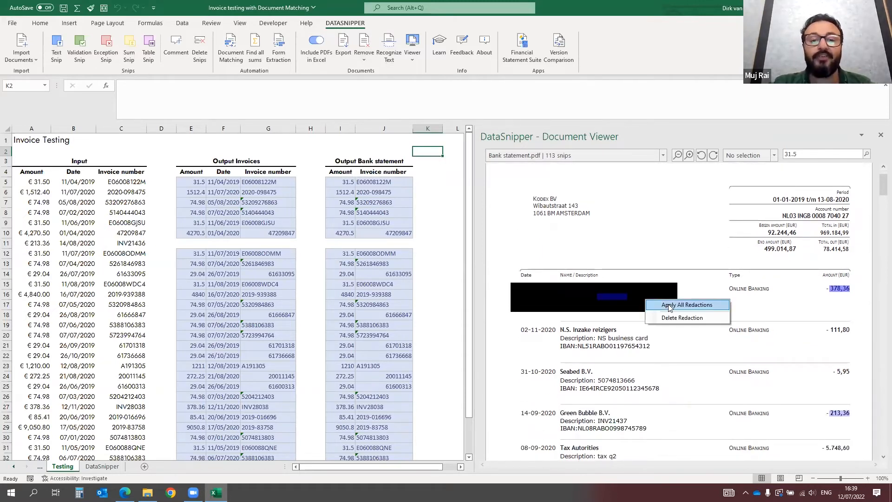
click(685, 306)
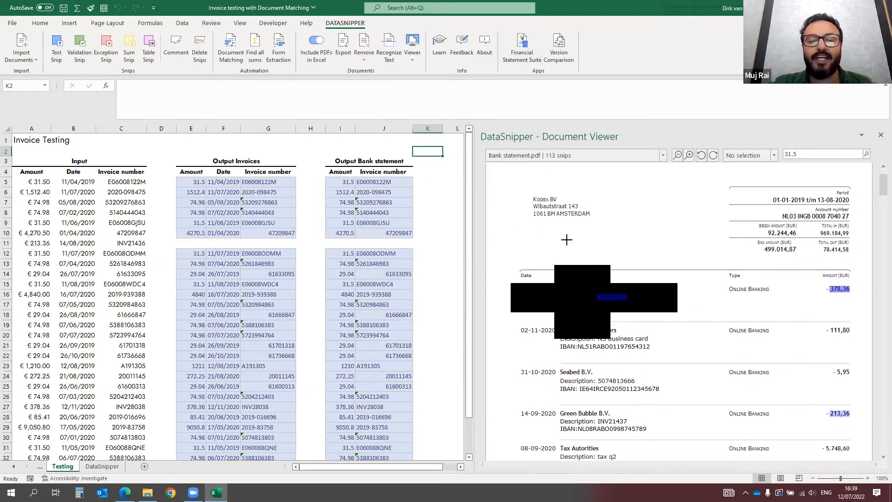
right_click(579, 281)
click(605, 296)
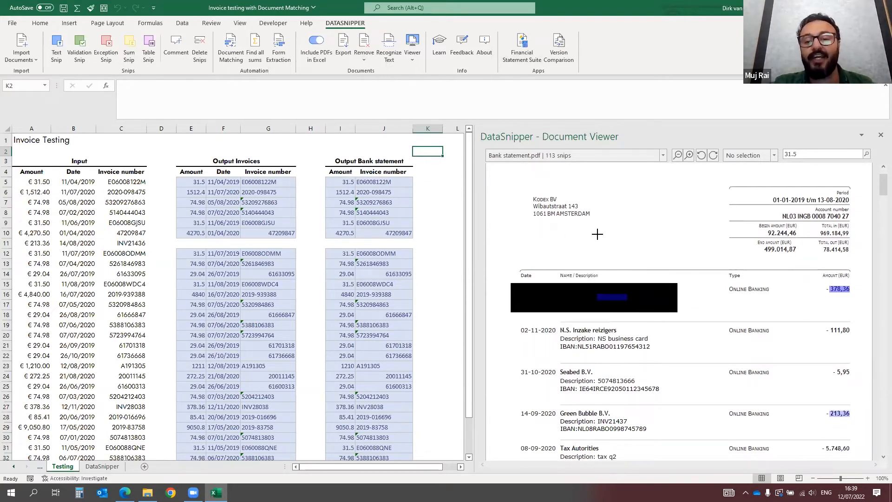
Compress the imported documents in the workbook and close the compression summary.
click(364, 51)
click(364, 59)
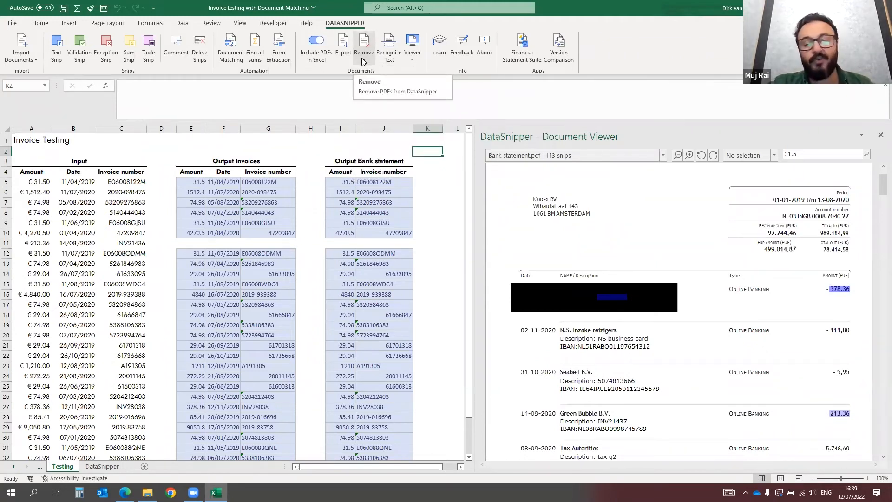
click(363, 59)
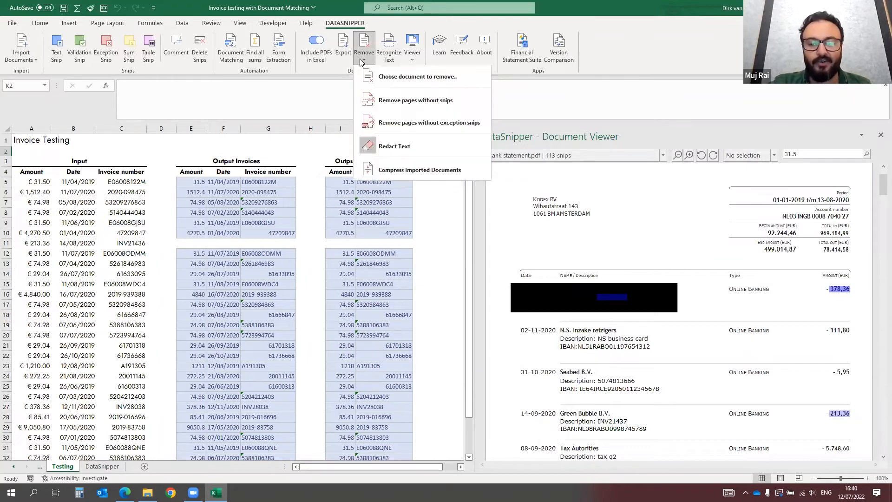
click(405, 175)
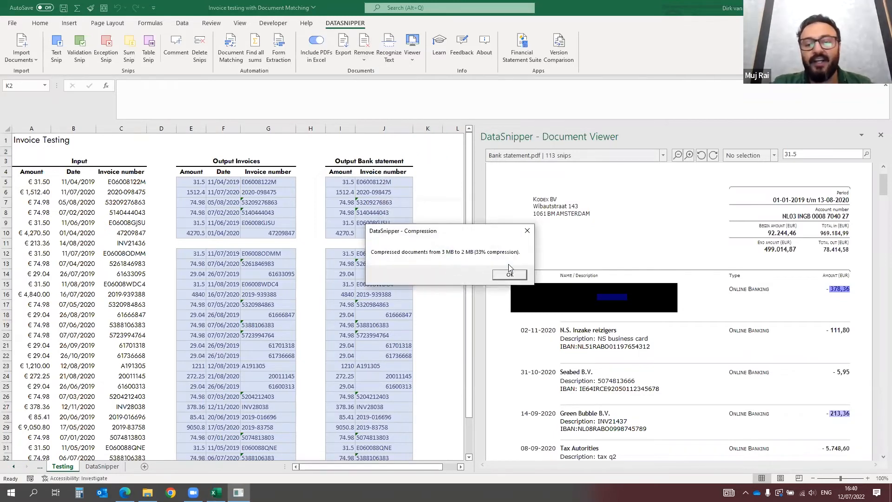
click(517, 278)
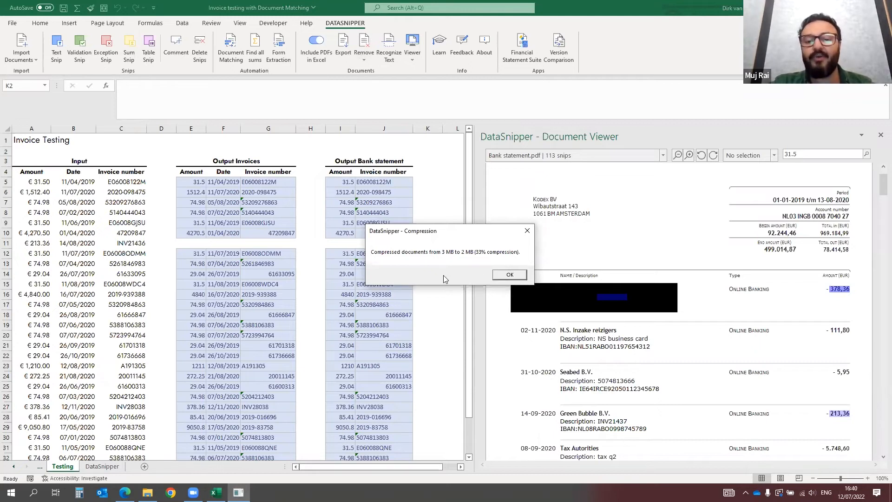
click(511, 275)
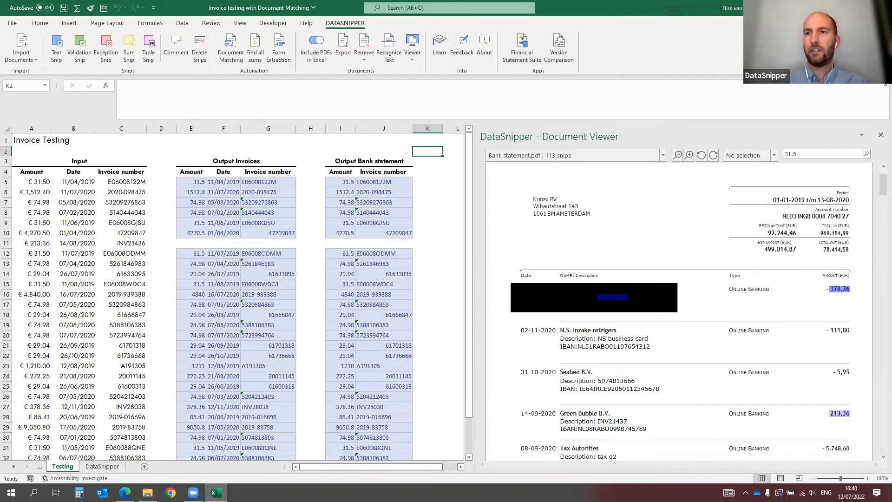
Close the invoice testing workbook without saving and open Payroll testing with Form Extraction from the 03 training folder for editing.
click(881, 8)
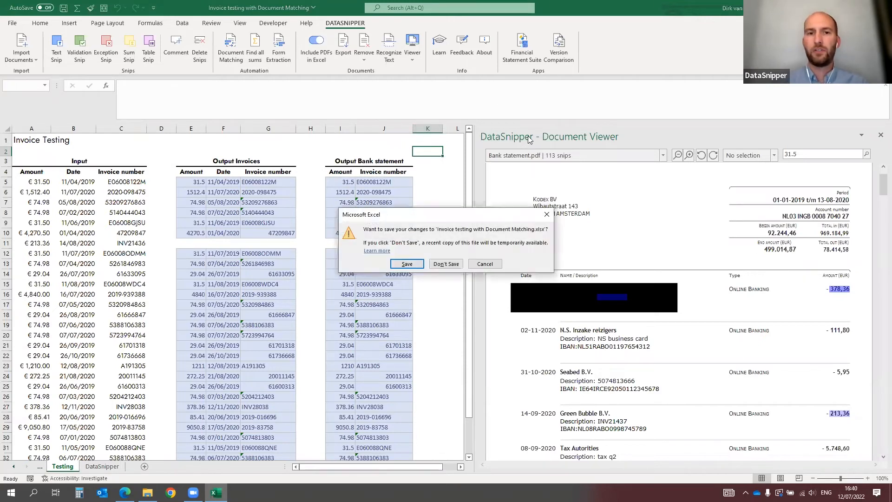
click(453, 263)
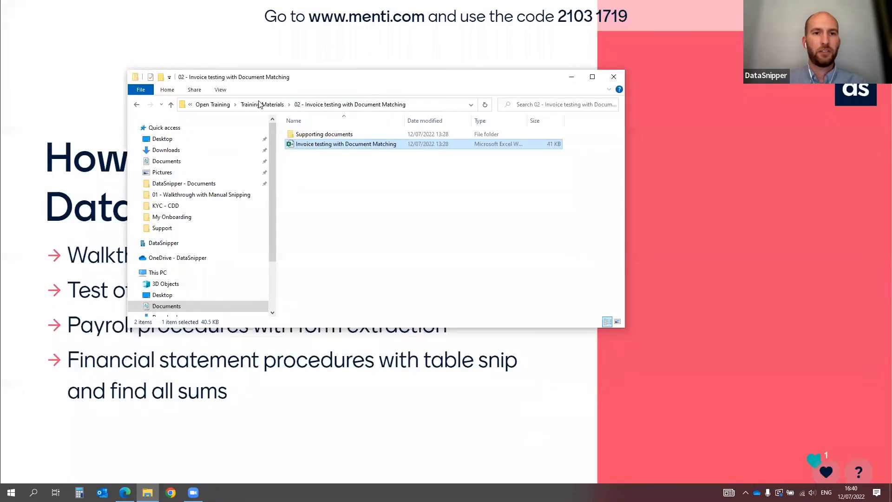
click(260, 104)
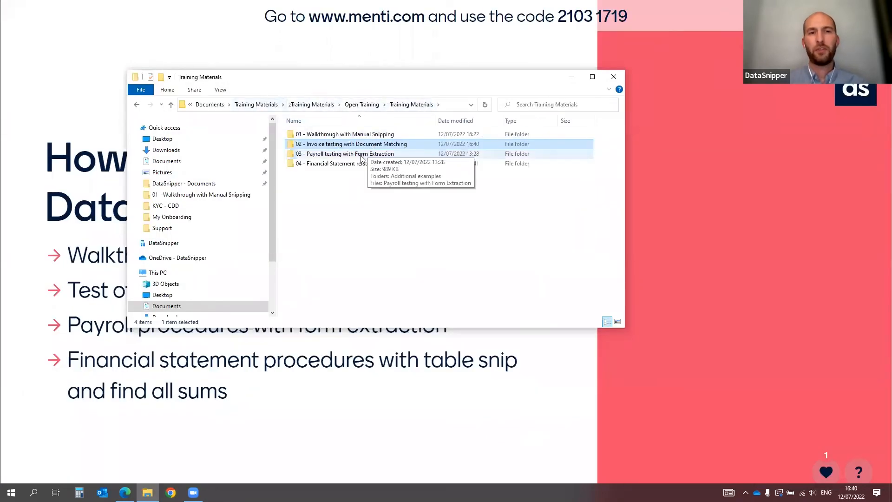
double_click(337, 158)
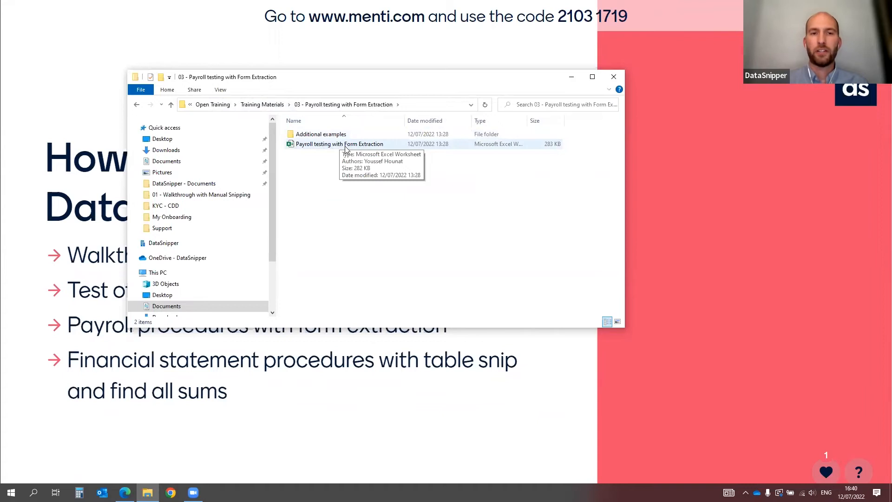
double_click(345, 145)
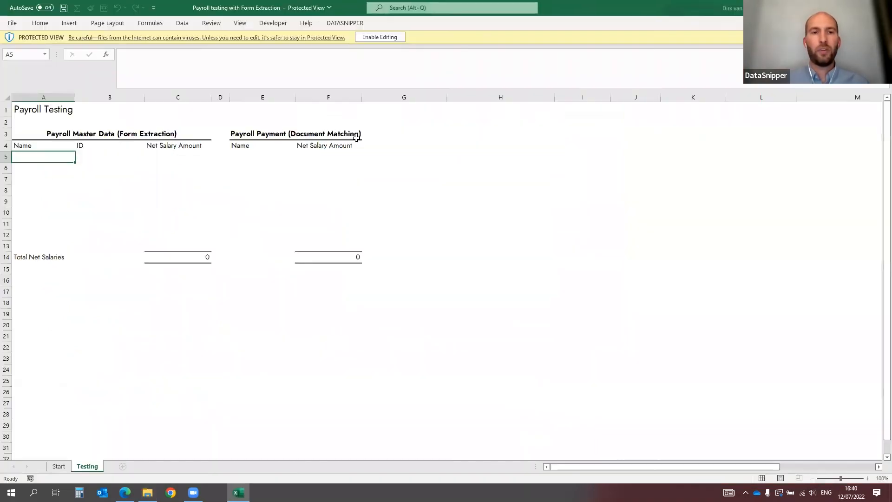
click(380, 37)
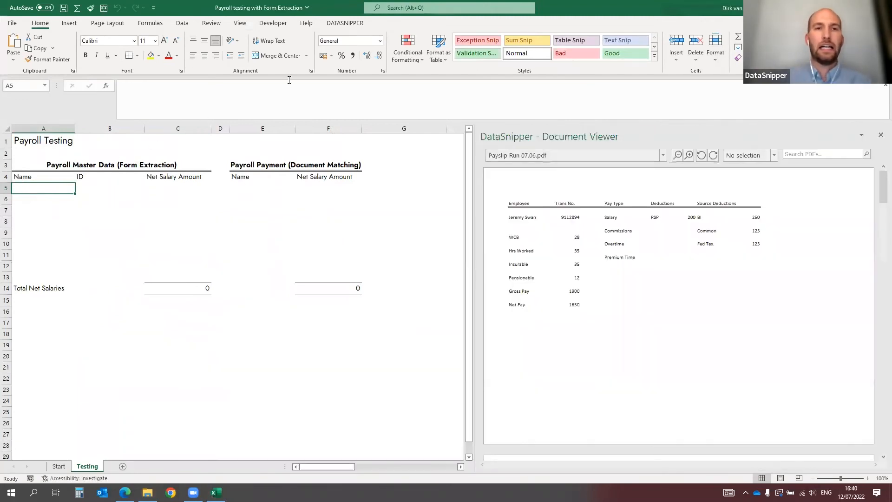
Look through all payslip pages of Payslip Run 07.06.pdf in the document viewer and return to the first page.
click(346, 22)
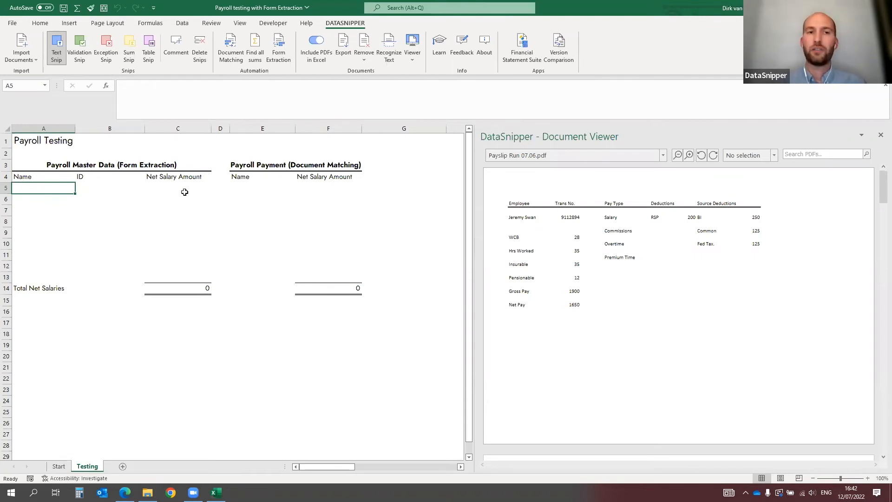
click(663, 155)
click(527, 167)
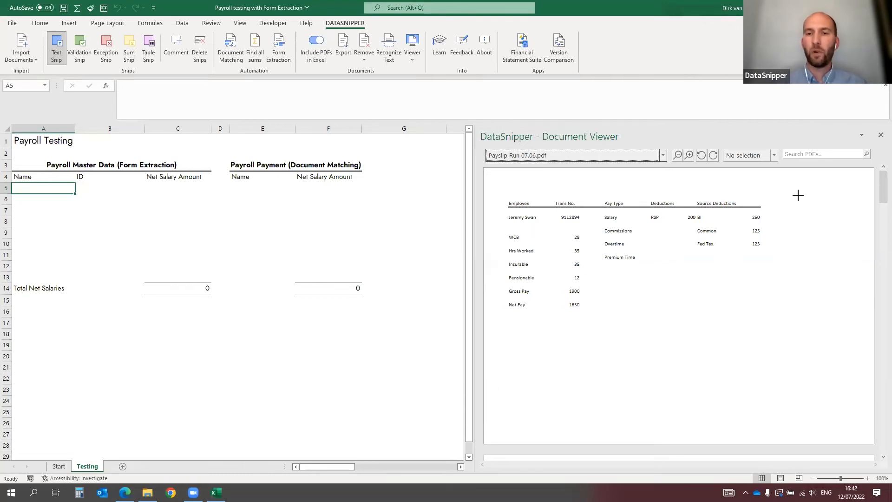
scroll(797, 219, down, 4)
scroll(794, 222, down, 10)
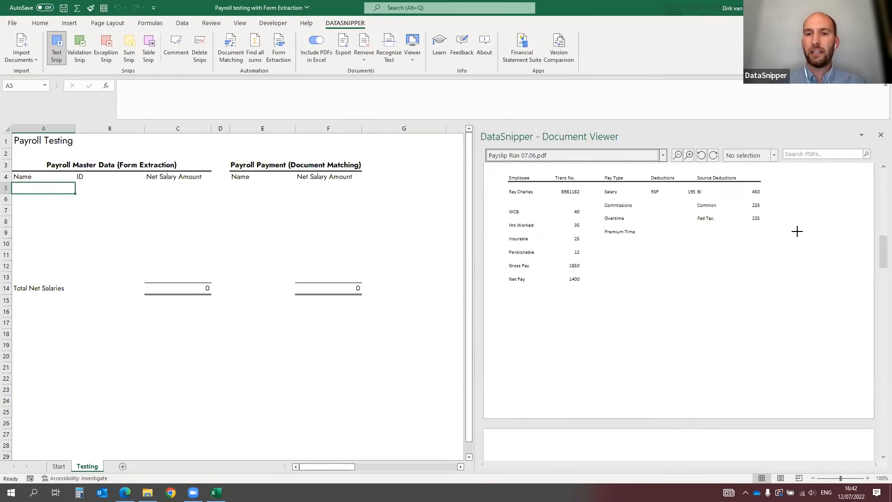
scroll(797, 231, down, 10)
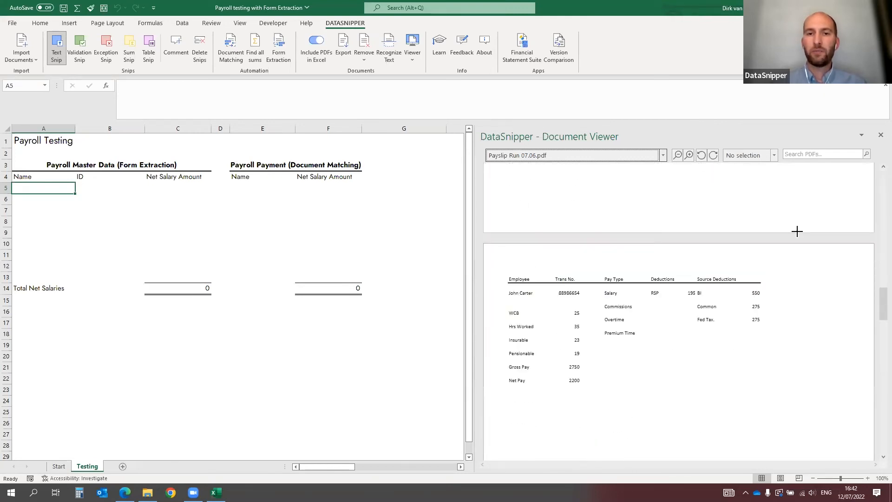
scroll(797, 231, down, 5)
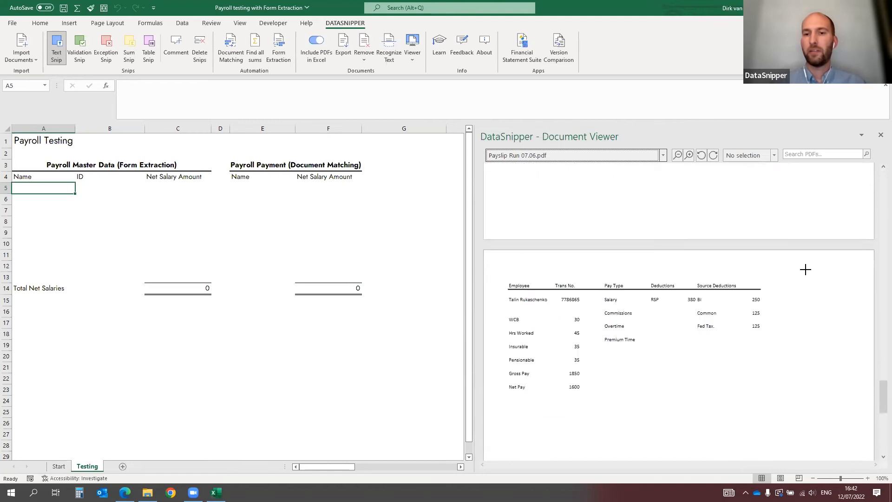
drag(881, 431, 876, 175)
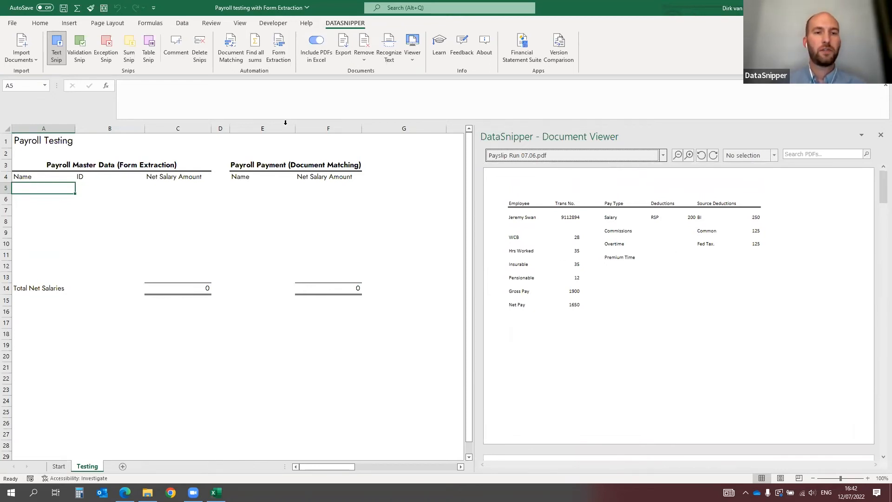
Start Form Extraction on Payslip Run 07.06.pdf in an enlarged window, with the first payslip magnified.
click(284, 53)
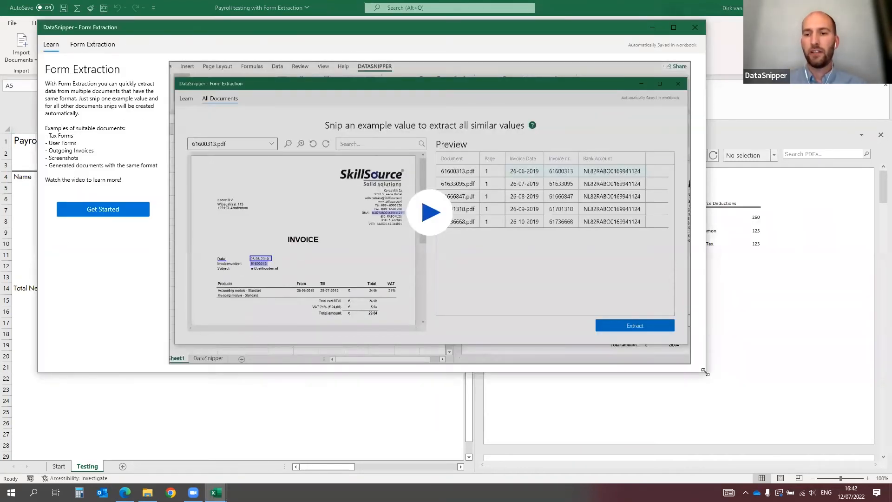
drag(703, 370, 832, 453)
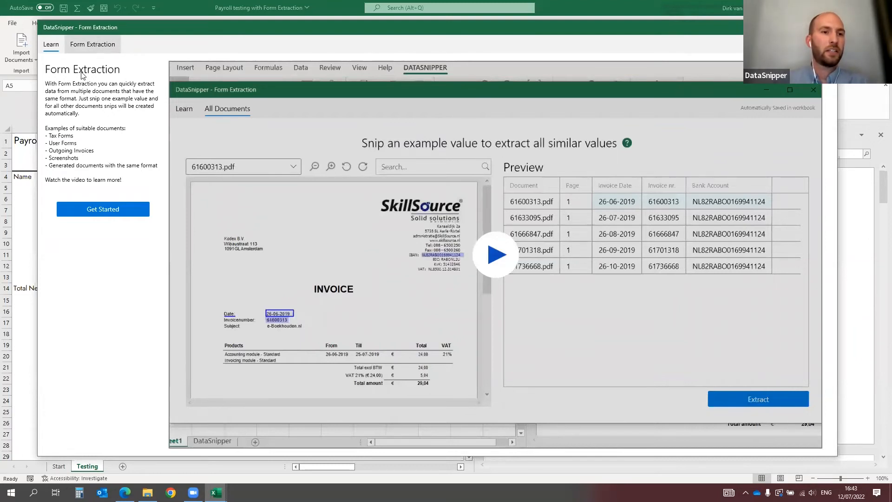
click(102, 212)
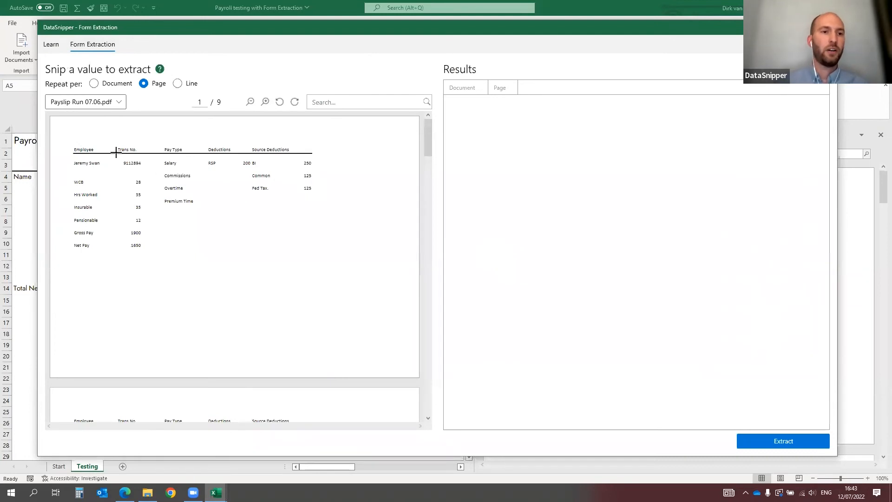
scroll(114, 149, up, 1)
drag(240, 425, 205, 424)
scroll(308, 326, up, 1)
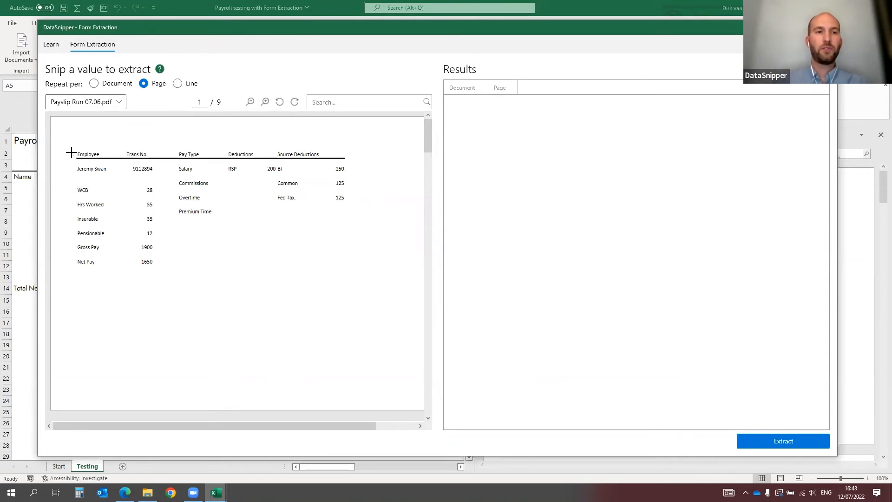
click(105, 103)
click(134, 130)
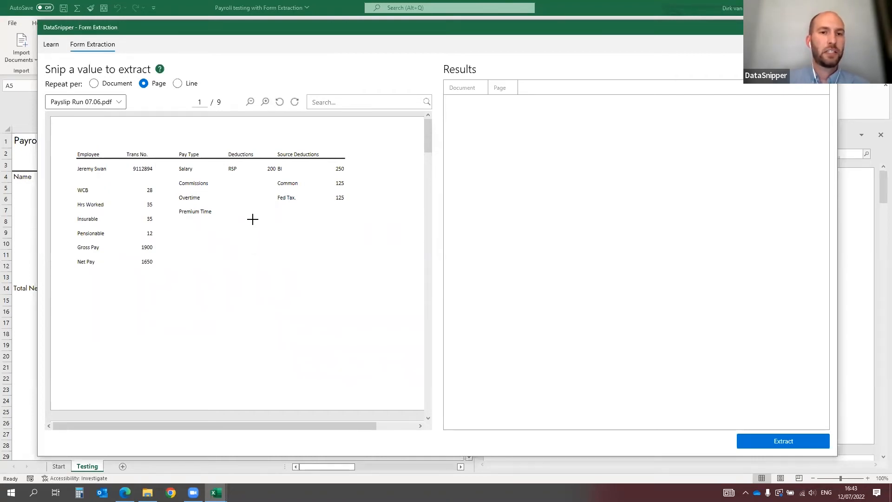
Snip the employee name on the first payslip page as the example to extract from every page.
scroll(254, 288, down, 10)
scroll(263, 249, down, 6)
drag(426, 214, 427, 123)
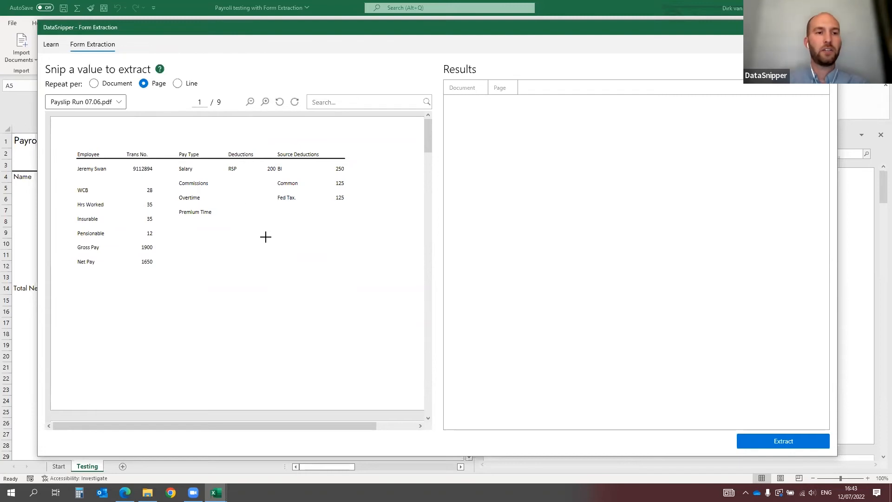
scroll(273, 279, down, 2)
scroll(278, 277, up, 2)
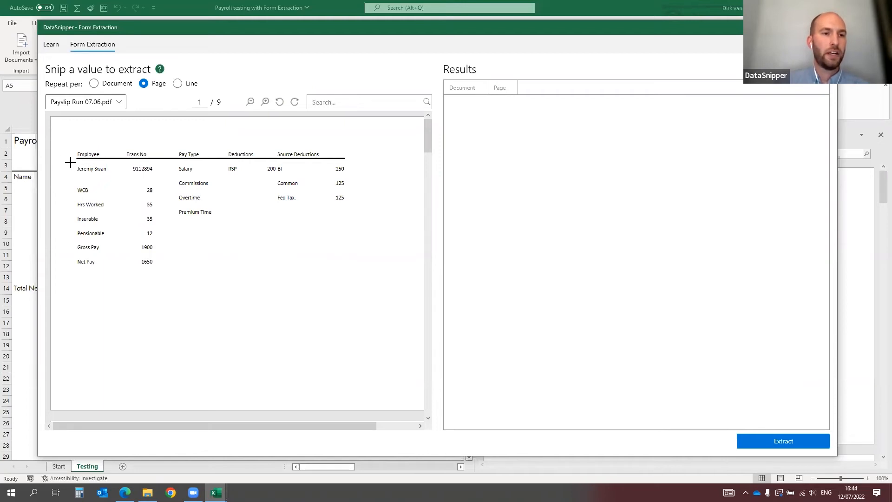
drag(76, 166, 119, 174)
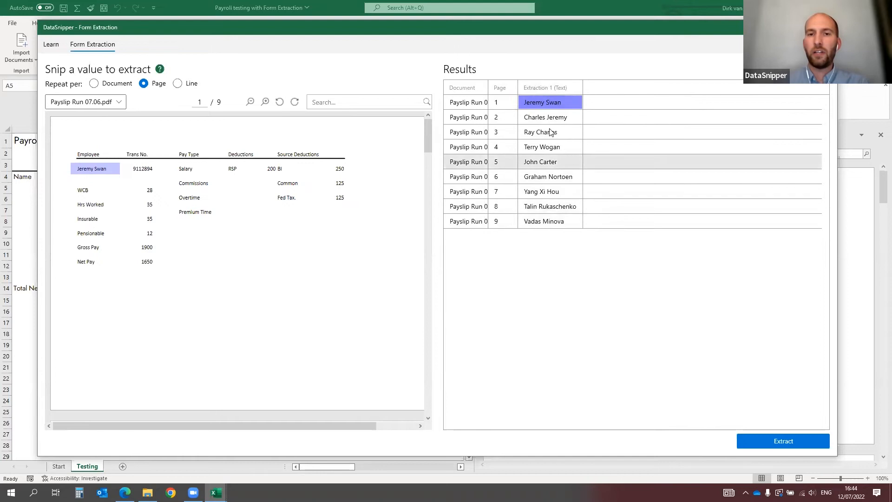
Rename the header of the extracted employee name column to Names.
right_click(550, 86)
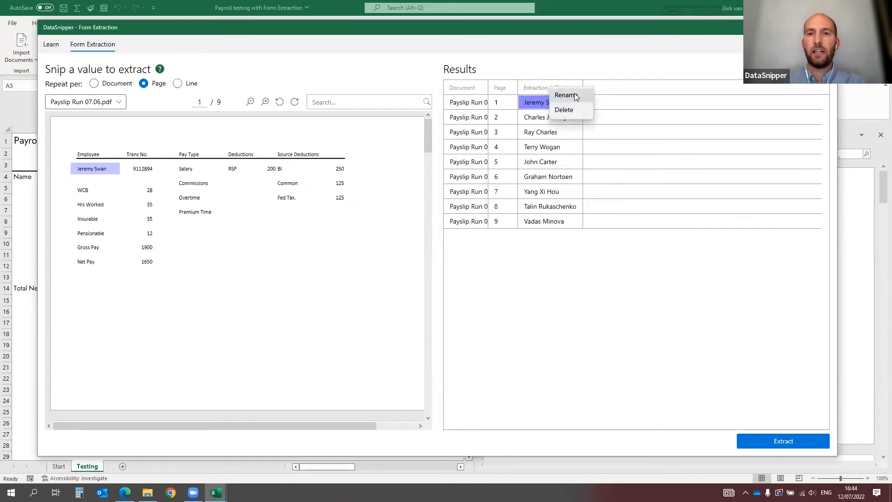
click(574, 93)
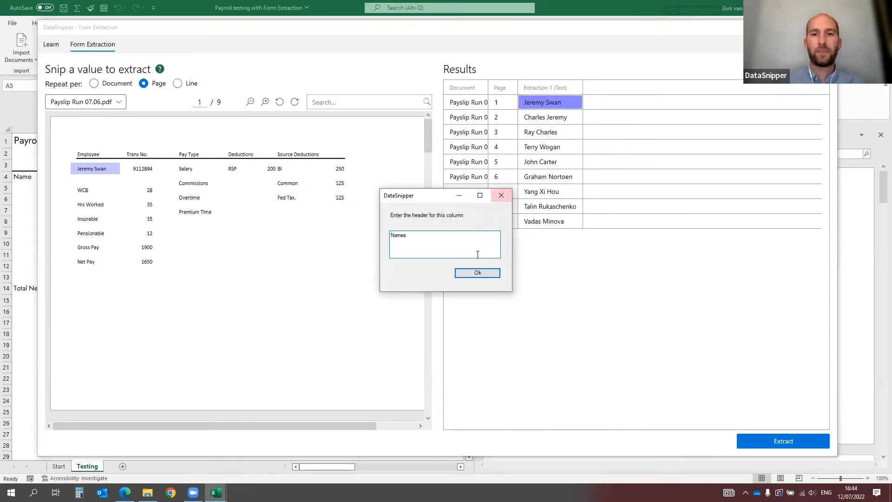
click(479, 273)
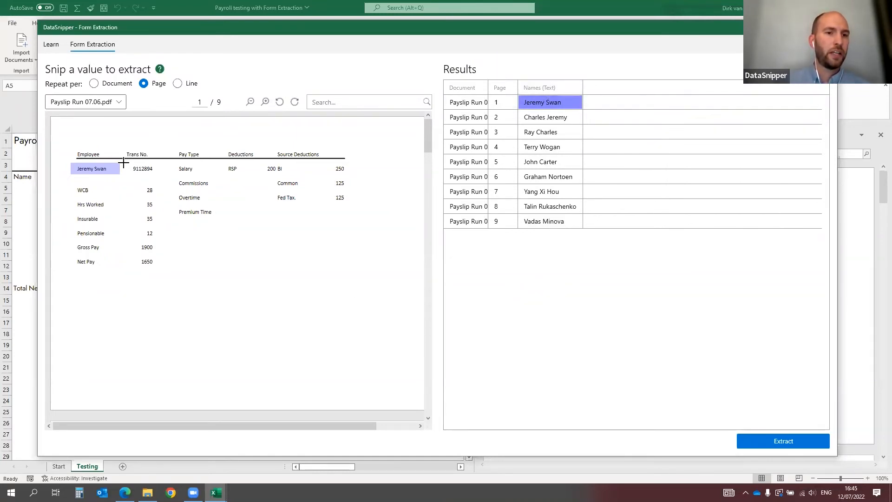
Snip the transaction number and the net pay on the first payslip as further values to extract from every page.
drag(123, 162, 156, 176)
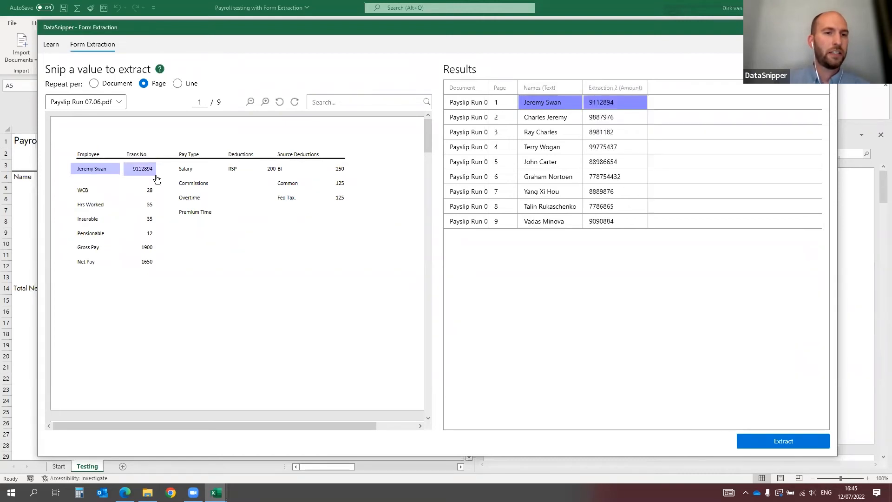
drag(121, 256, 163, 268)
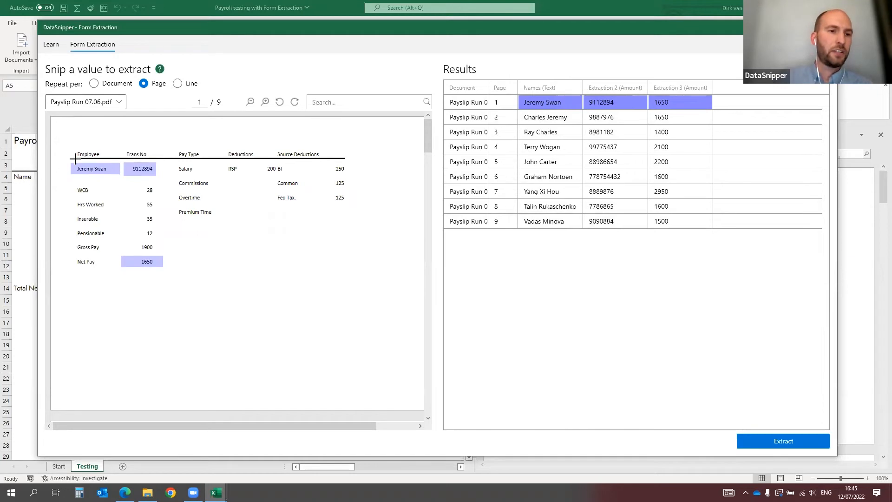
Edit the keys of the employee name snip so that it is anchored to the Employee heading.
click(111, 170)
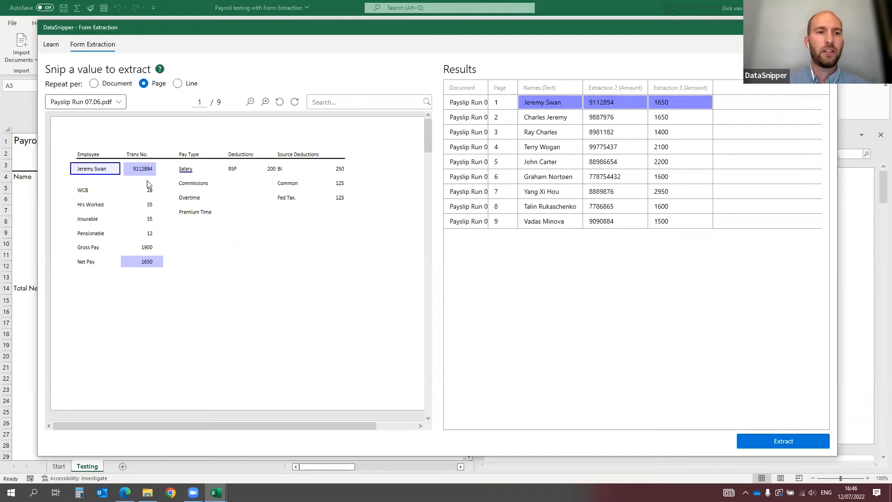
scroll(221, 260, down, 2)
scroll(218, 267, up, 2)
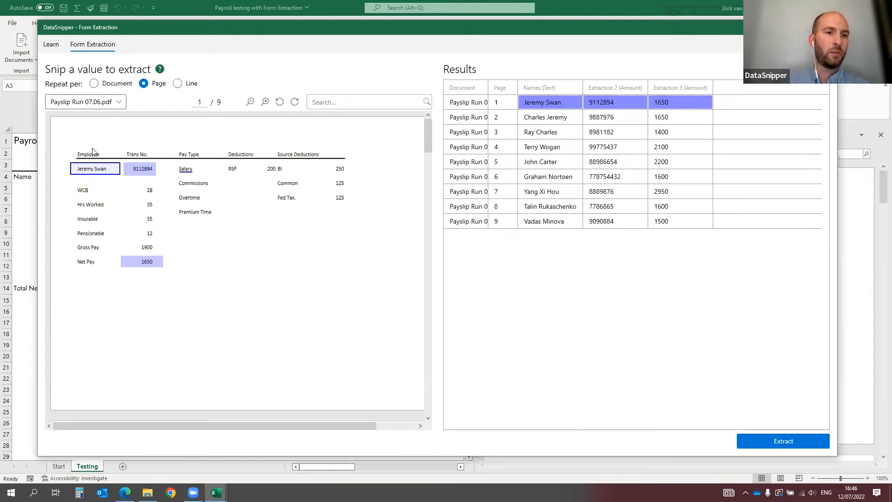
right_click(112, 170)
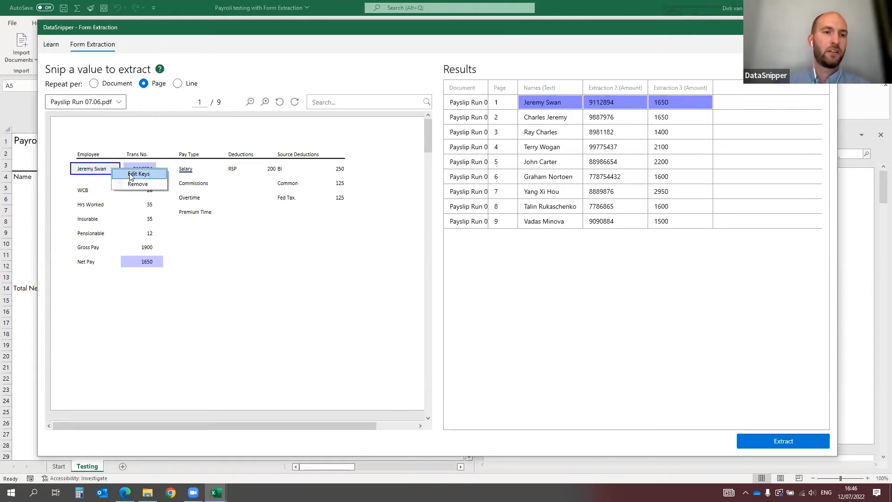
click(123, 176)
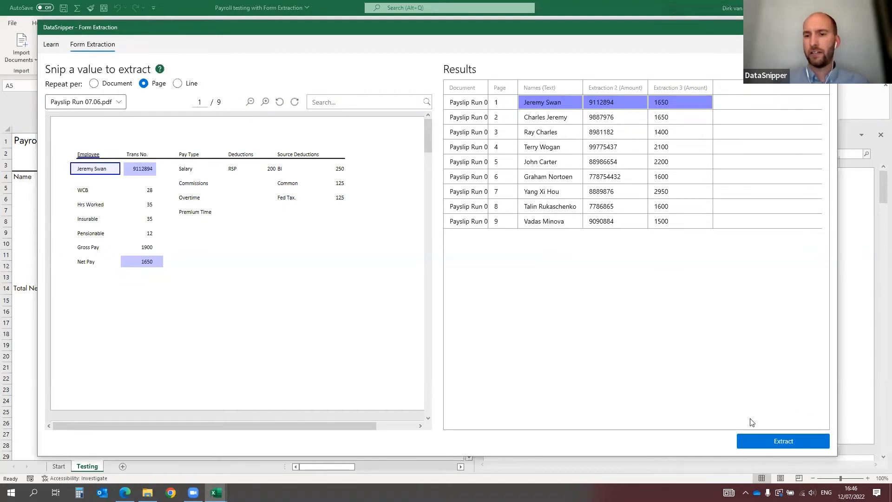
Extract the payslip results into the workbook and fit columns C to E to their contents.
click(795, 445)
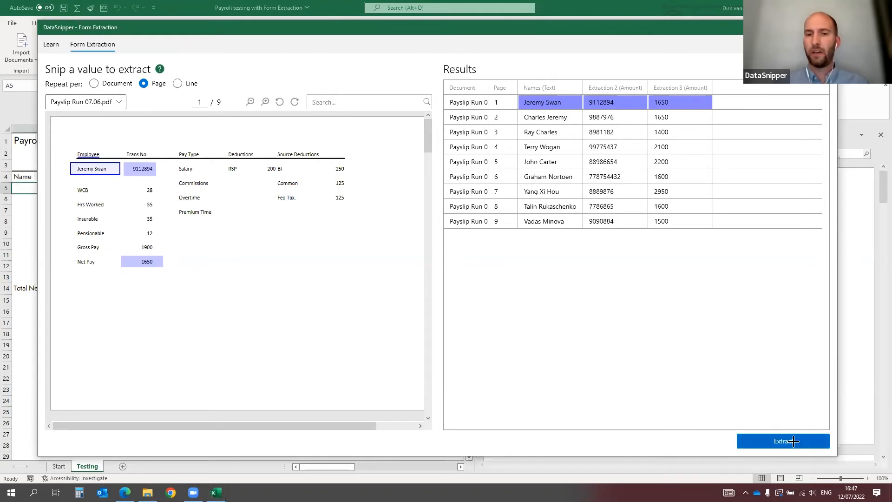
drag(94, 128, 157, 128)
double_click(160, 128)
click(189, 326)
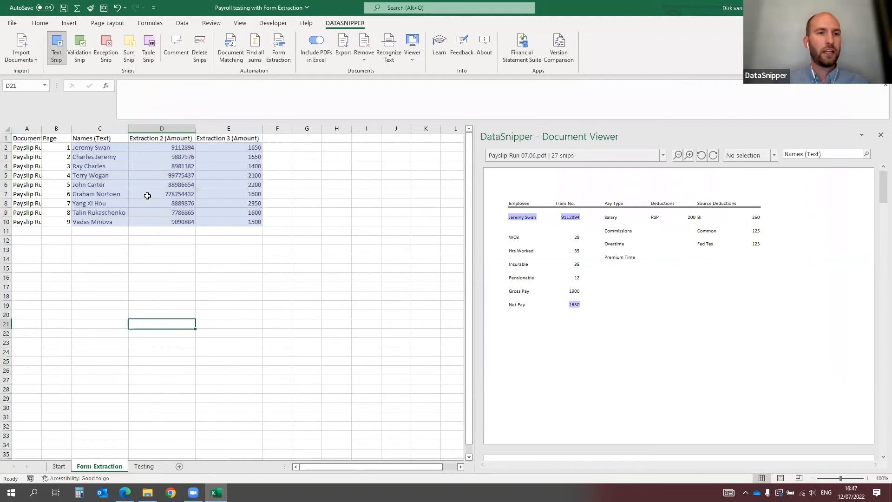
Trace a sample of the extracted names, transaction numbers and net pay amounts back to their source payslips.
click(98, 148)
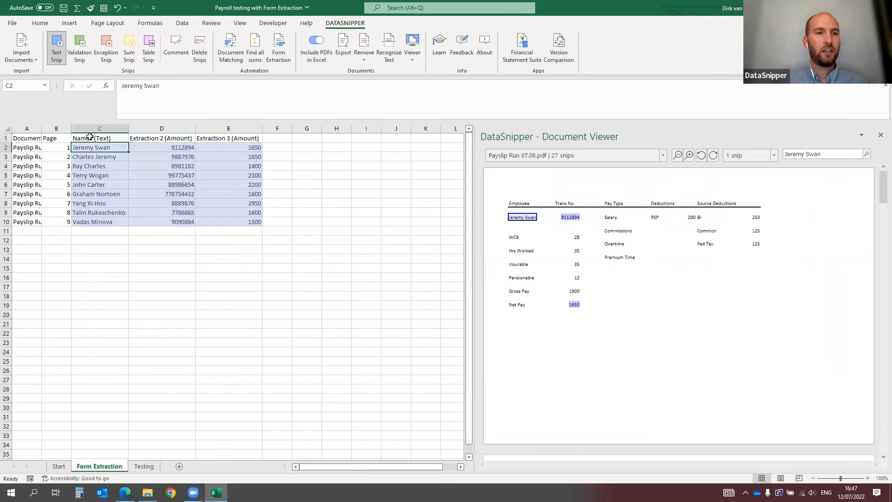
click(142, 147)
click(180, 175)
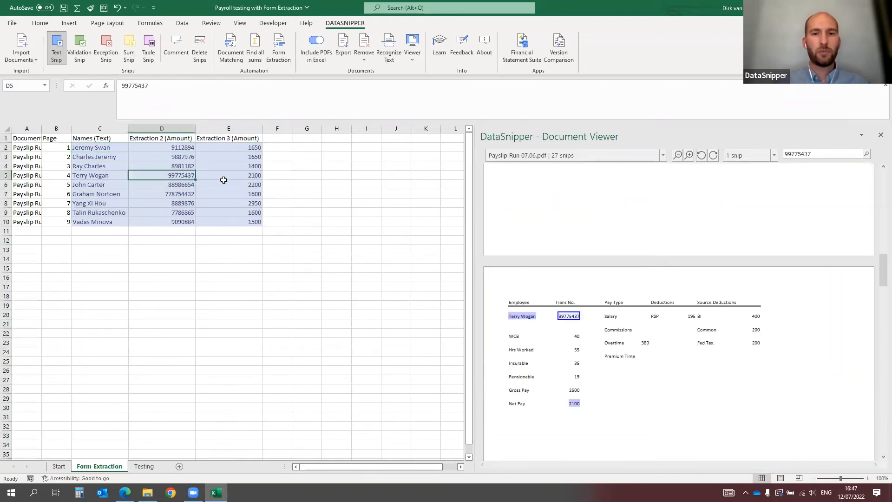
click(225, 185)
click(229, 212)
click(230, 173)
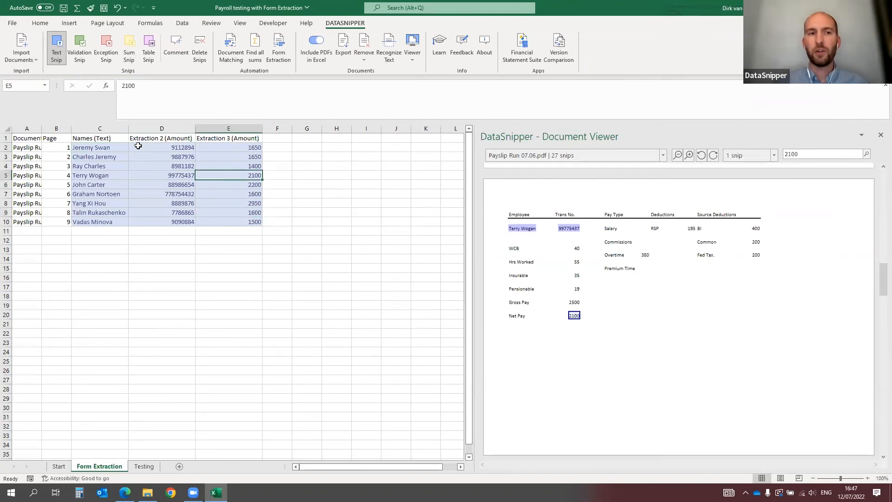
Copy the extracted data in C2:E10 into the payroll master data table on the Testing sheet, starting at A5.
click(138, 146)
click(90, 146)
drag(134, 147, 235, 225)
key(ctrl+c)
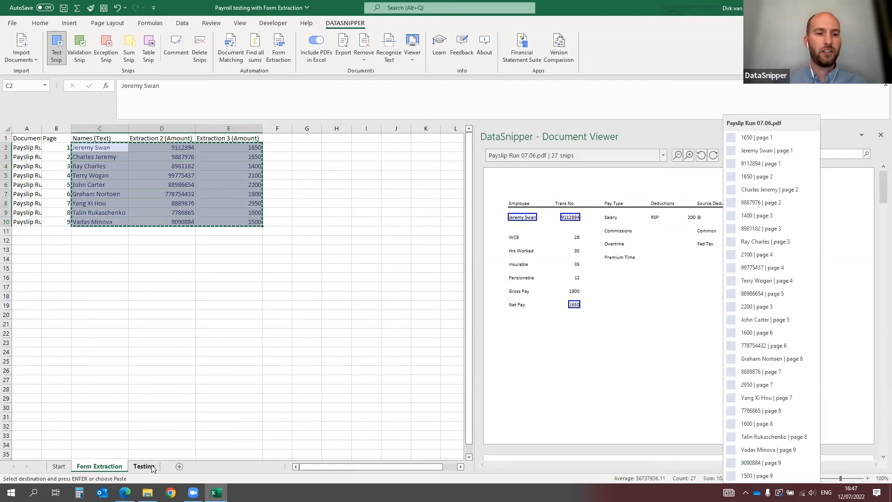
click(143, 466)
key(ctrl+v)
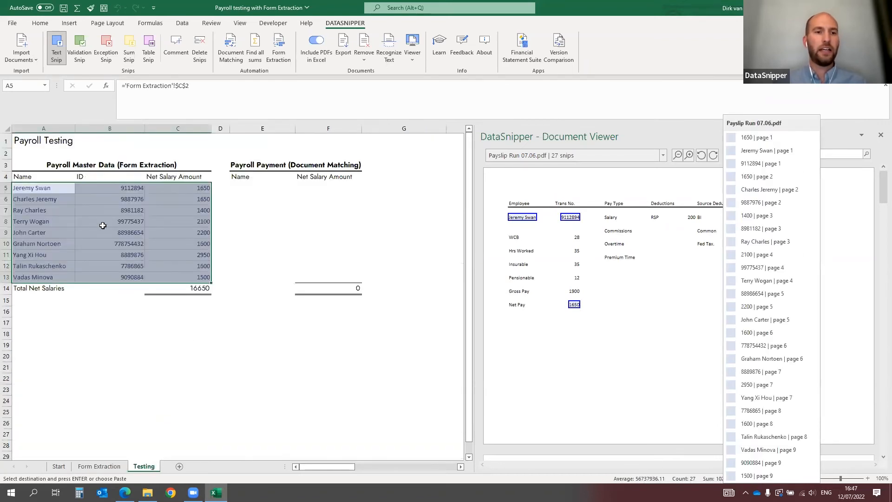
Check that the pasted names, IDs and net salaries on the Testing sheet still link to the payslip pages.
click(46, 220)
click(138, 213)
click(187, 201)
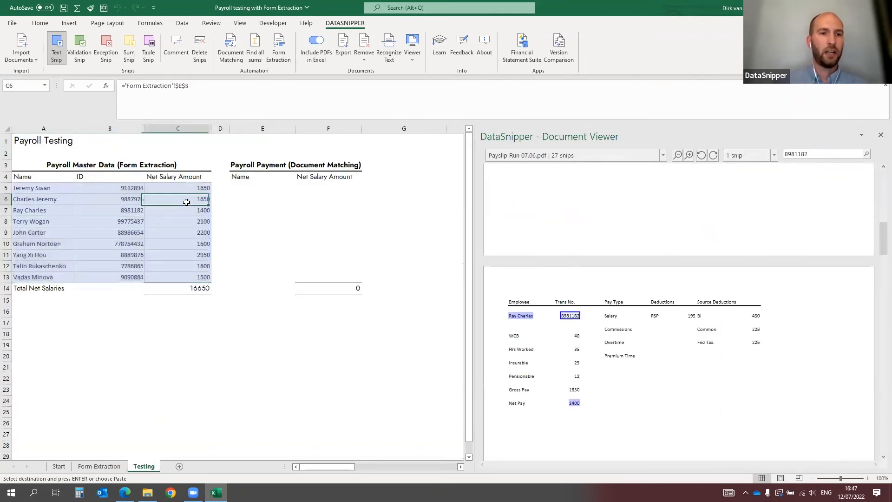
click(177, 256)
click(168, 222)
click(112, 222)
click(46, 221)
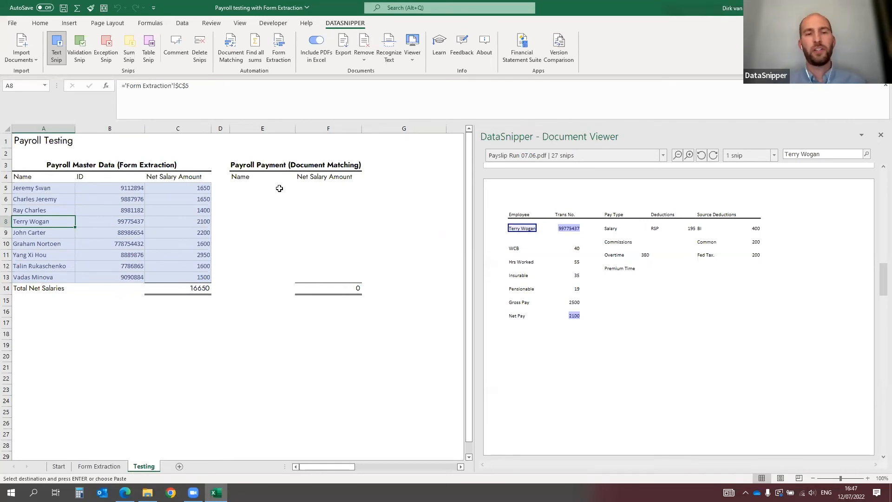
click(21, 186)
drag(49, 191, 179, 279)
click(91, 222)
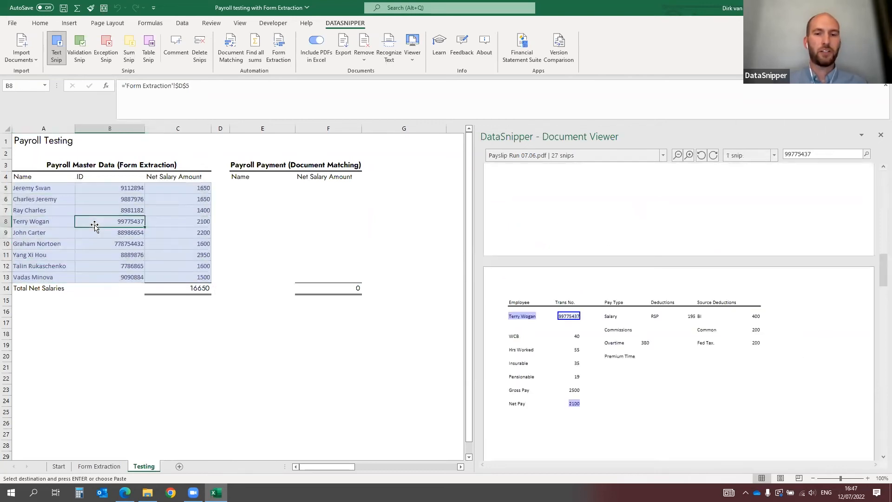
click(189, 192)
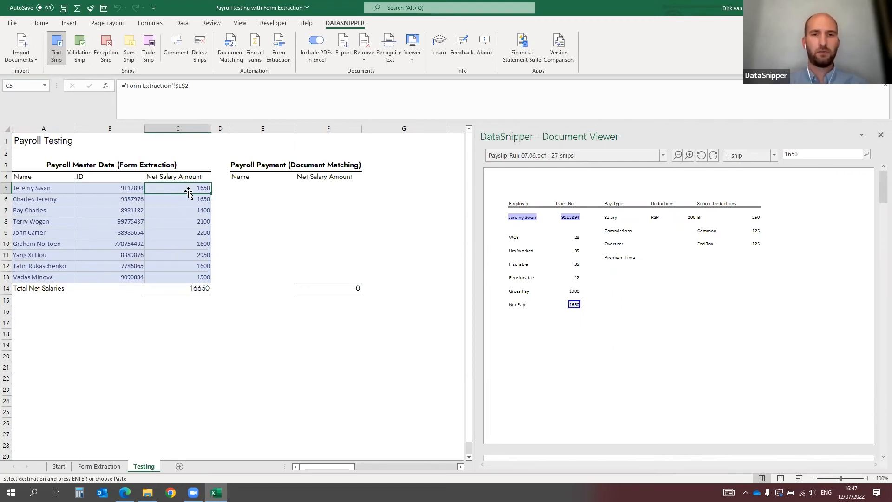
key(alt+Tab)
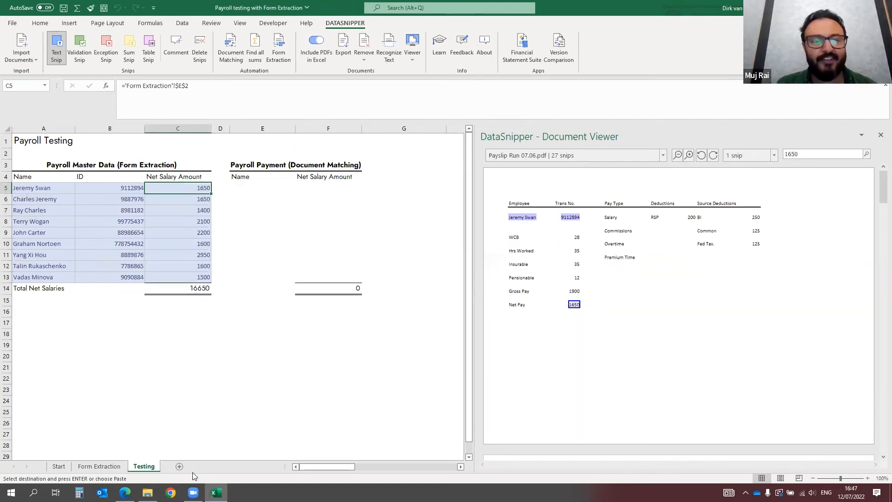
mouse_move(193, 492)
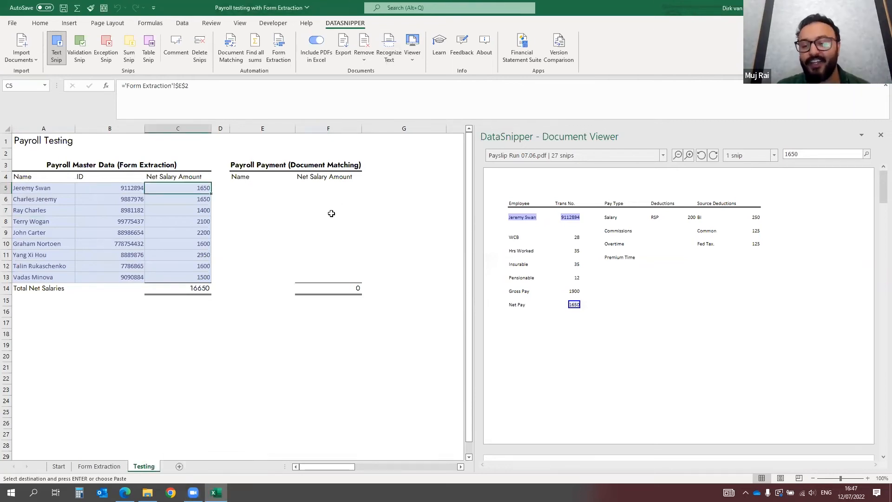
click(238, 342)
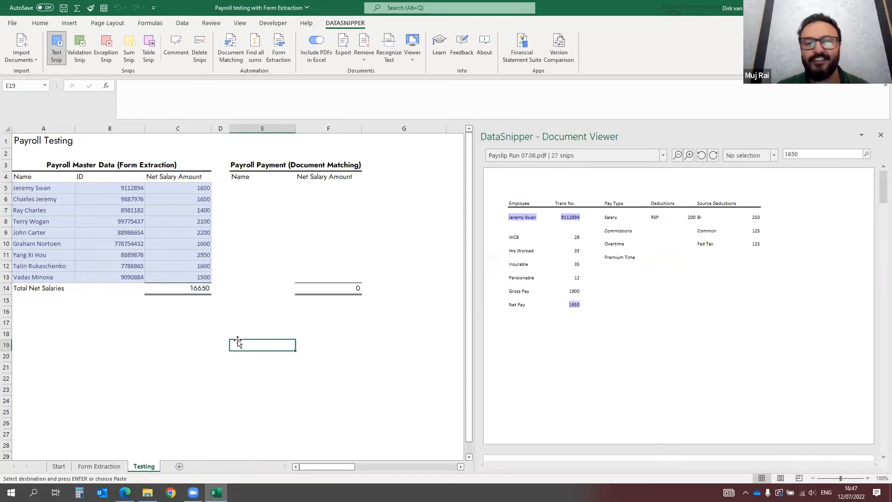
Reopen the Form Extraction setup for Payslip Run 07.06.pdf in a maximized window.
click(279, 46)
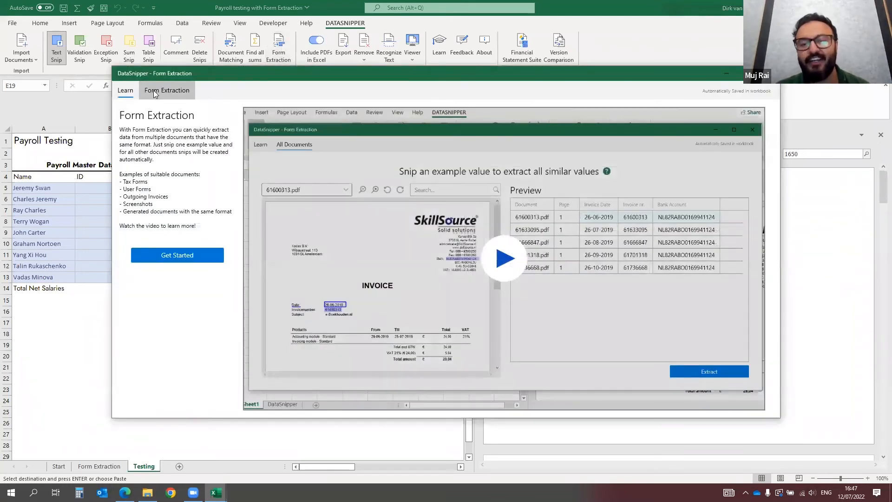
click(154, 90)
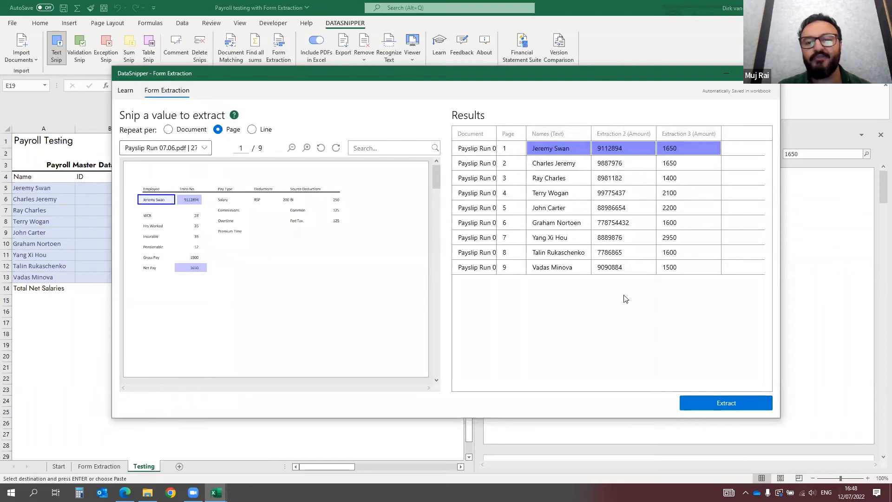
drag(418, 73, 398, 43)
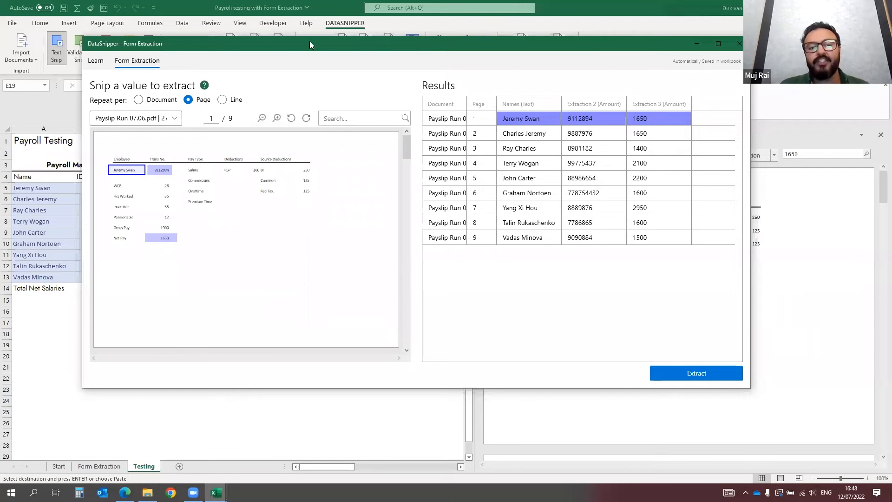
click(719, 45)
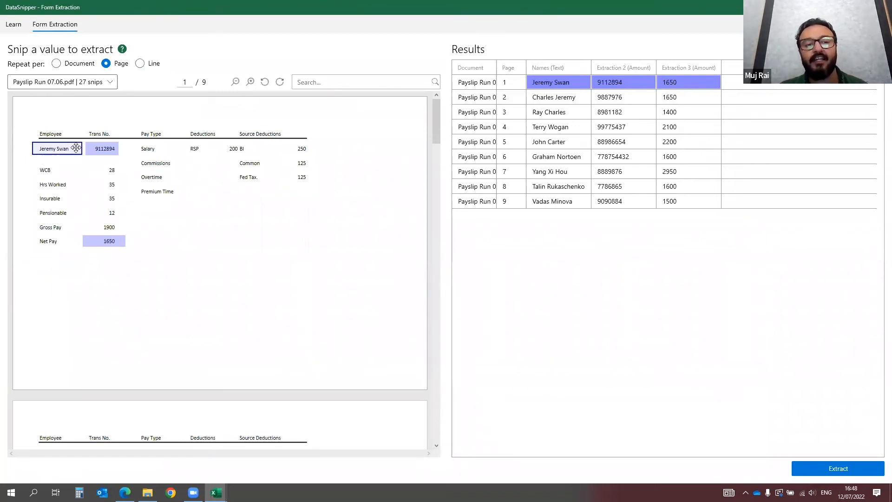
Narrow the employee name snip to the first name, and widen it again to cover the full name.
drag(79, 147, 53, 149)
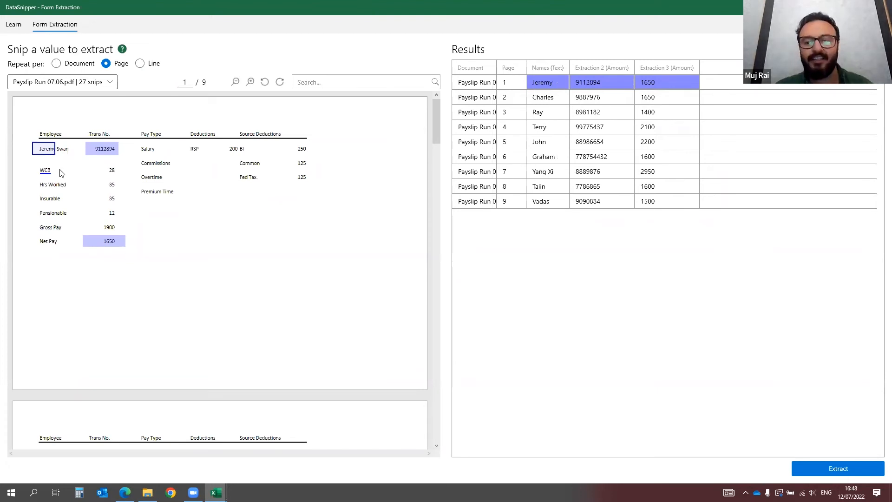
mouse_move(53, 149)
mouse_down()
mouse_move(69, 149)
mouse_move(61, 151)
mouse_up()
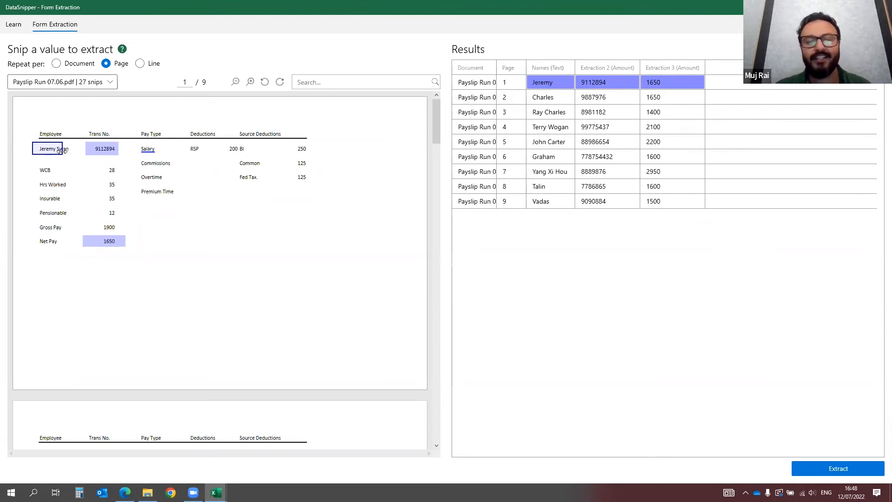
drag(61, 150, 74, 153)
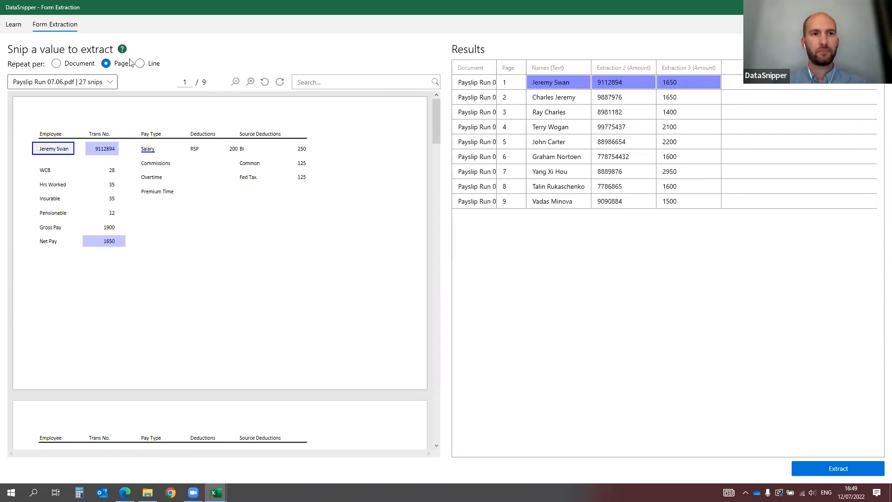
Leave Form Extraction and return to the Testing sheet.
click(216, 493)
click(263, 140)
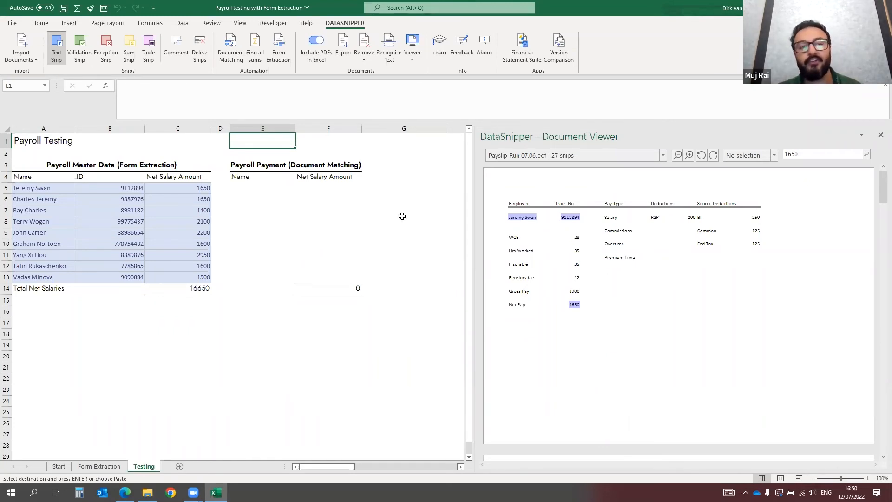
click(703, 15)
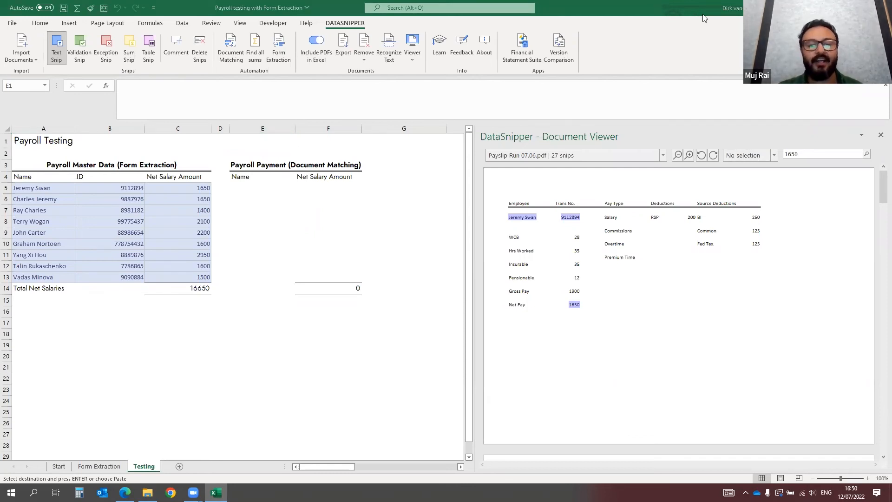
click(300, 229)
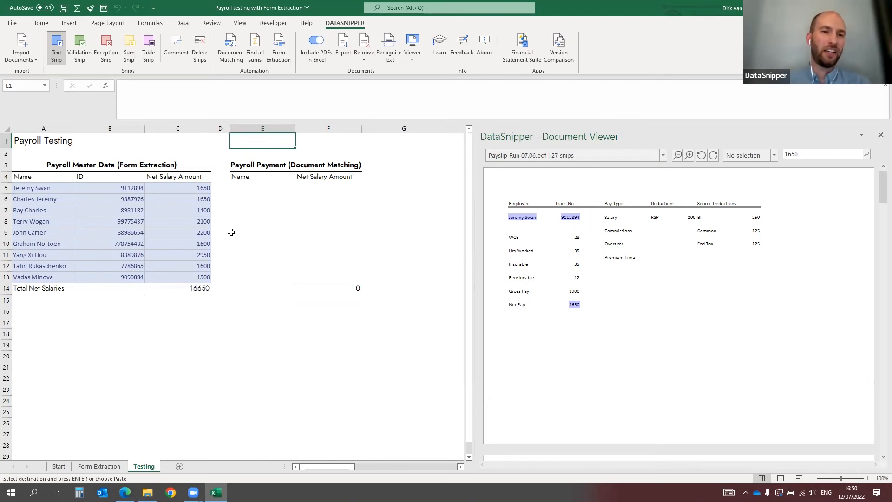
click(224, 138)
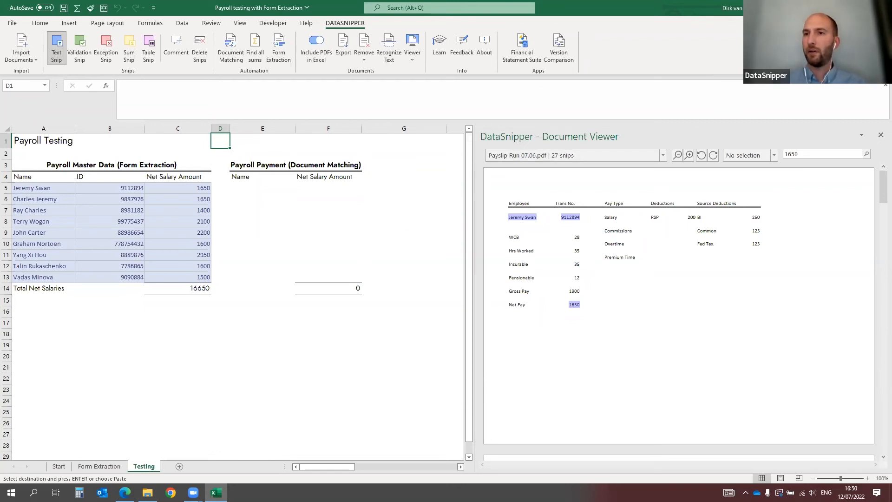
Close the payroll workbook without saving and open the folder 04 - Financial Statement related procedures in File Explorer.
click(882, 8)
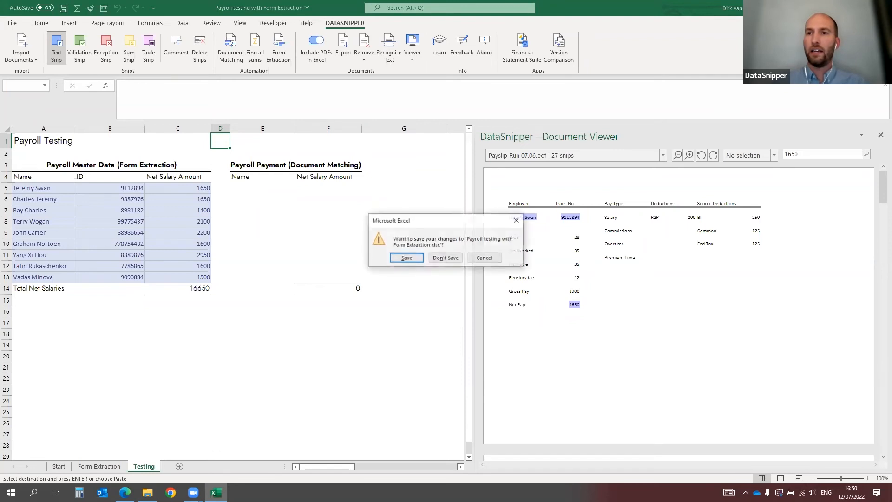
click(439, 258)
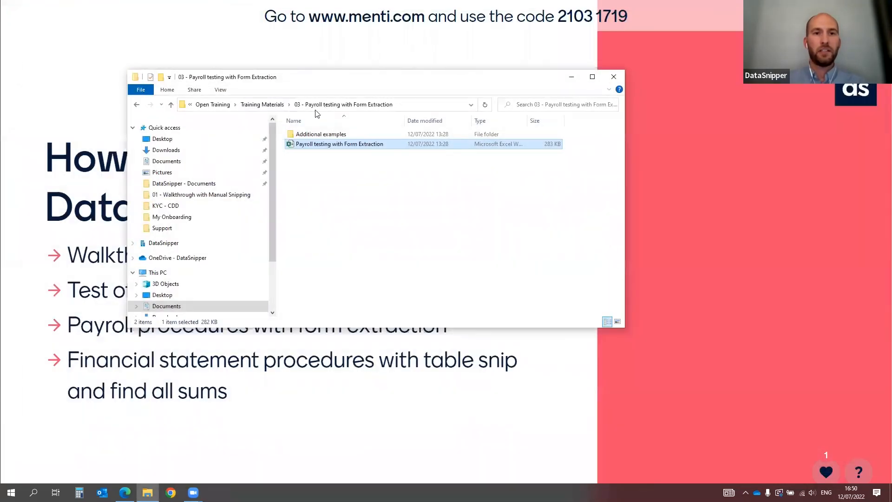
click(262, 104)
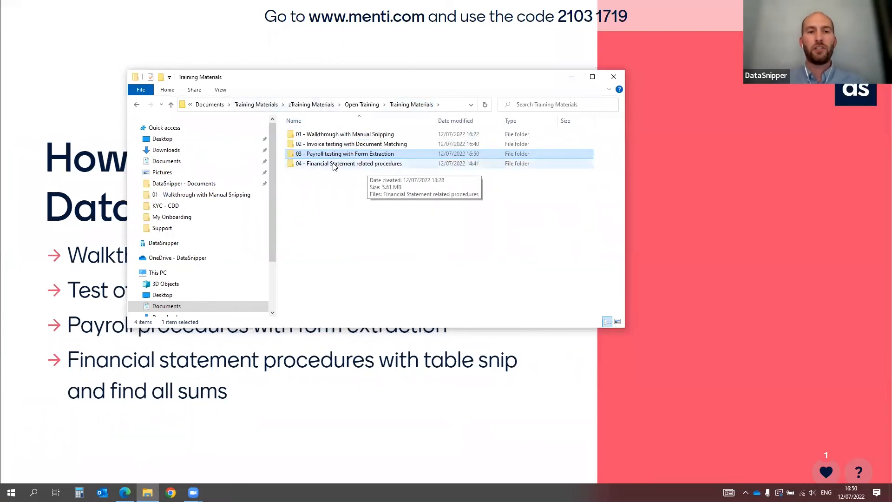
double_click(336, 164)
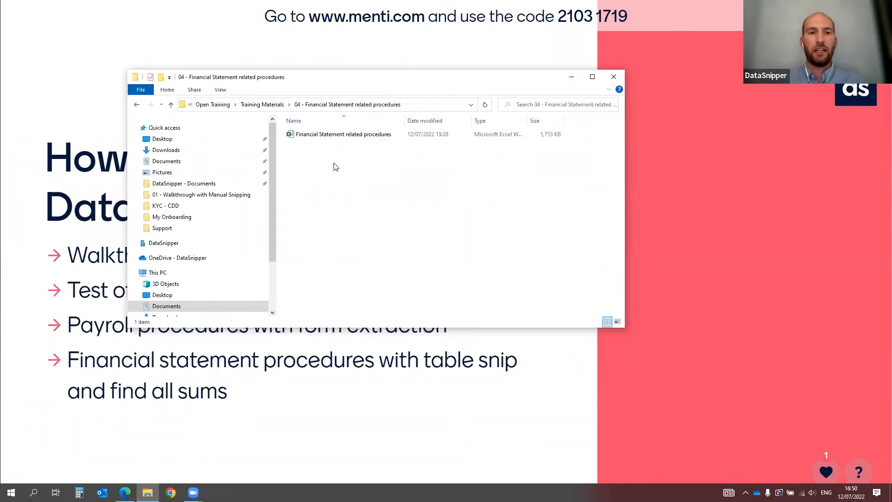
Open the workbook Financial Statement related procedures and display TB Report - Adyen - 2021.pdf in the document viewer.
double_click(339, 135)
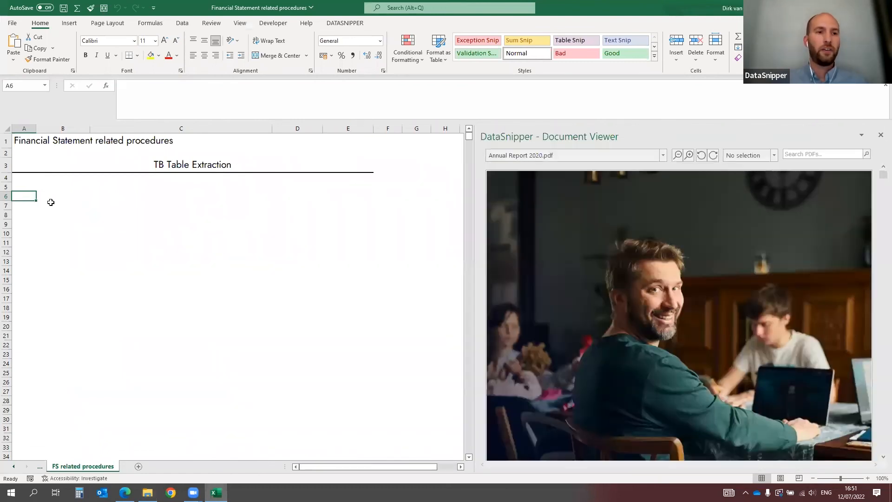
click(23, 178)
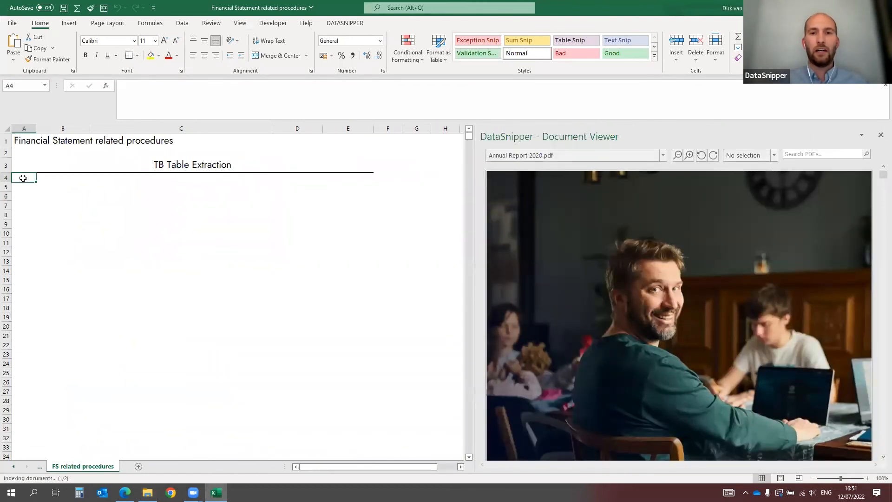
click(664, 156)
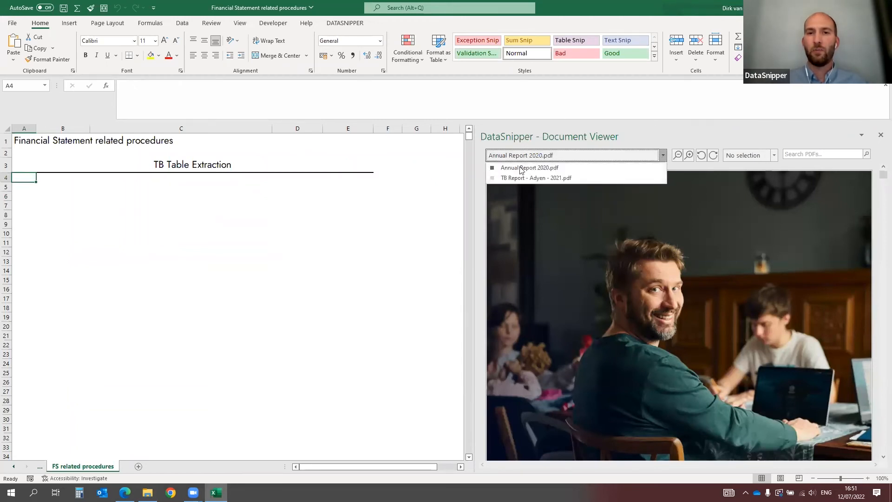
click(557, 178)
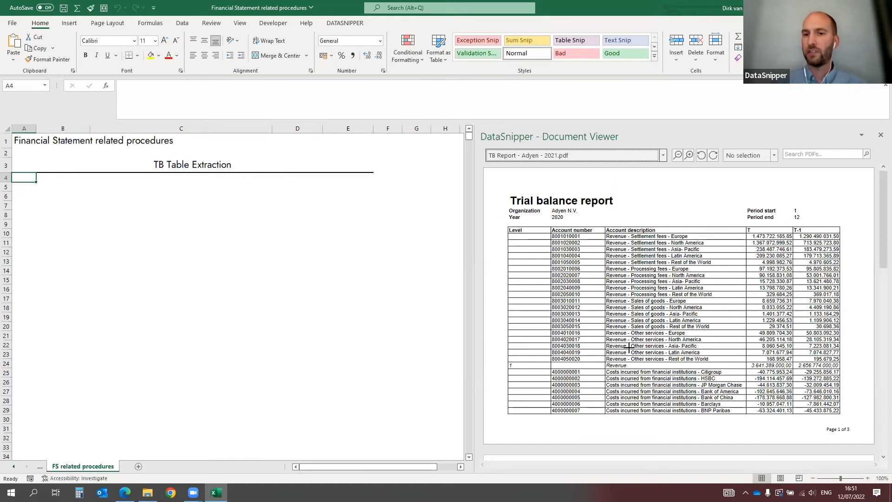
click(675, 49)
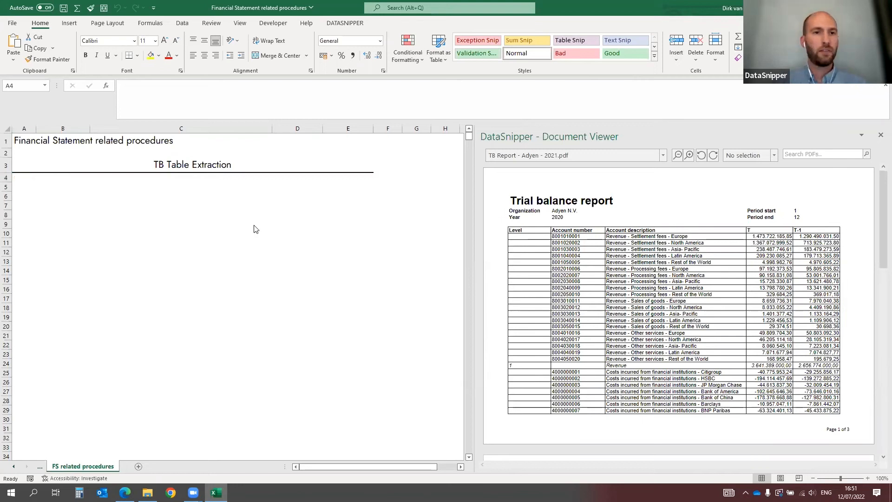
Extract the trial balance's header row on page 1 with a Table Snip, starting in cell A4.
click(354, 24)
click(352, 26)
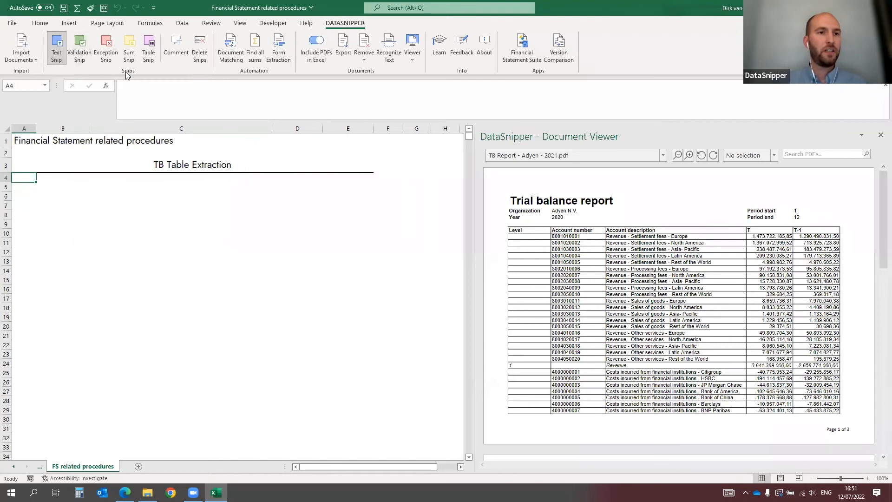
click(148, 48)
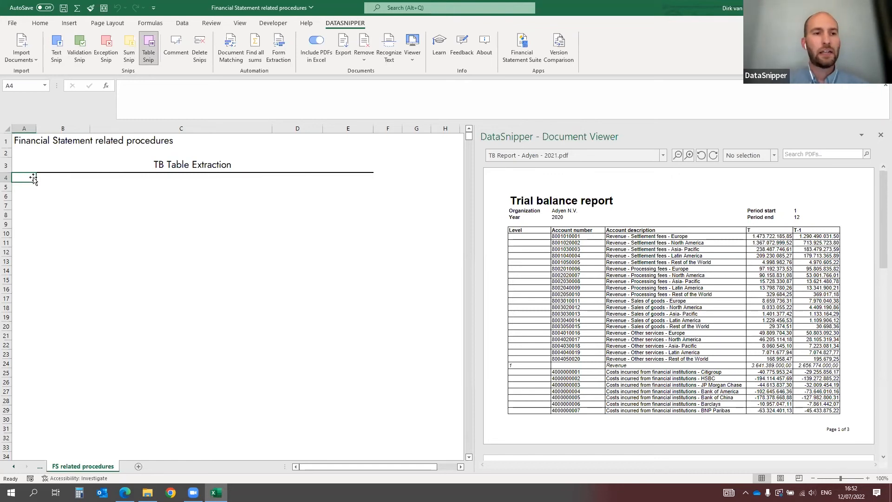
drag(19, 178, 346, 177)
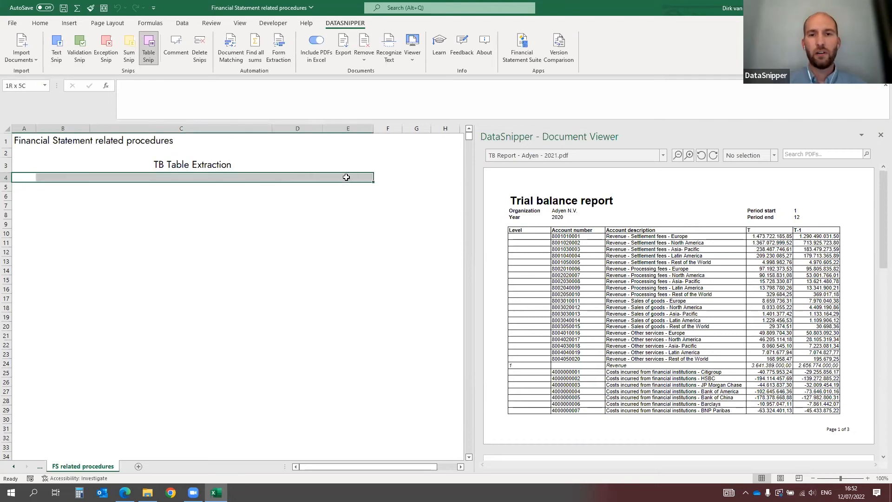
click(14, 177)
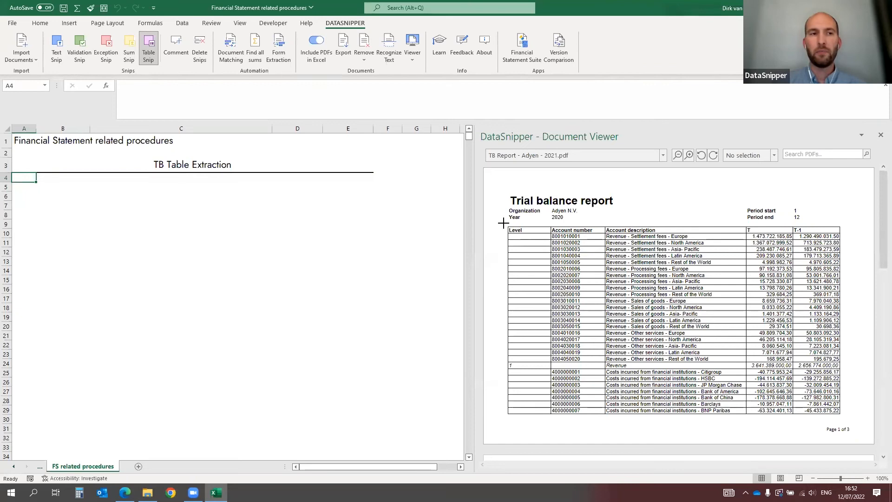
drag(505, 225, 845, 236)
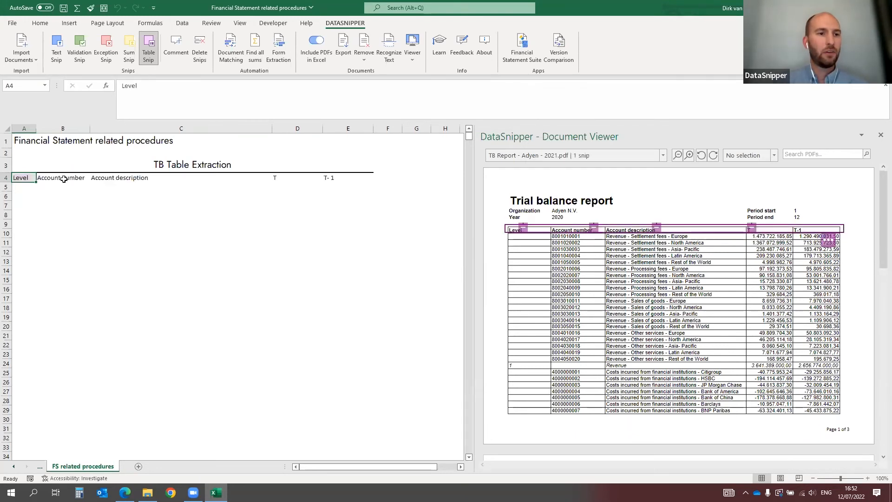
Check the extracted column headers in row 4, from Account number to T-1.
click(64, 179)
click(157, 181)
click(288, 182)
click(350, 181)
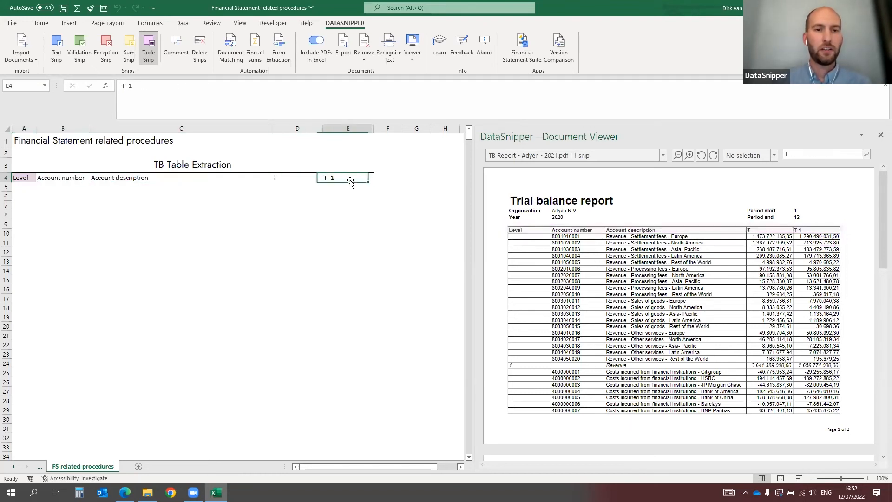
click(25, 185)
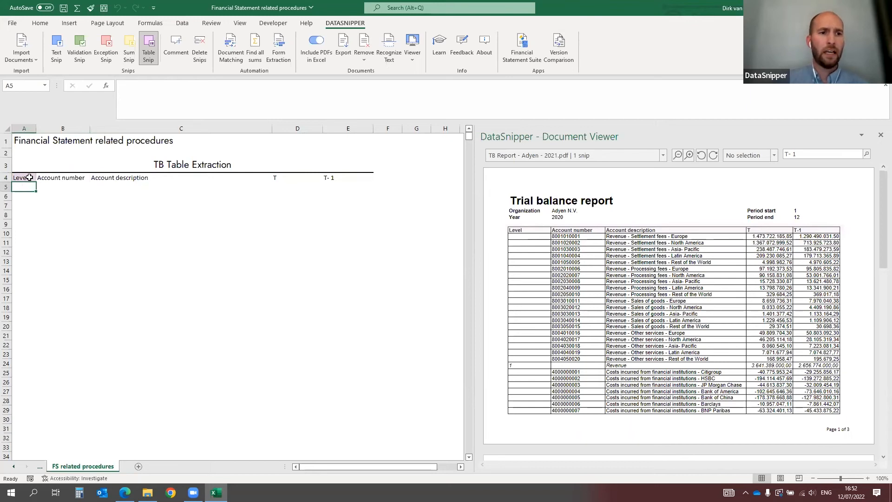
click(61, 176)
click(127, 175)
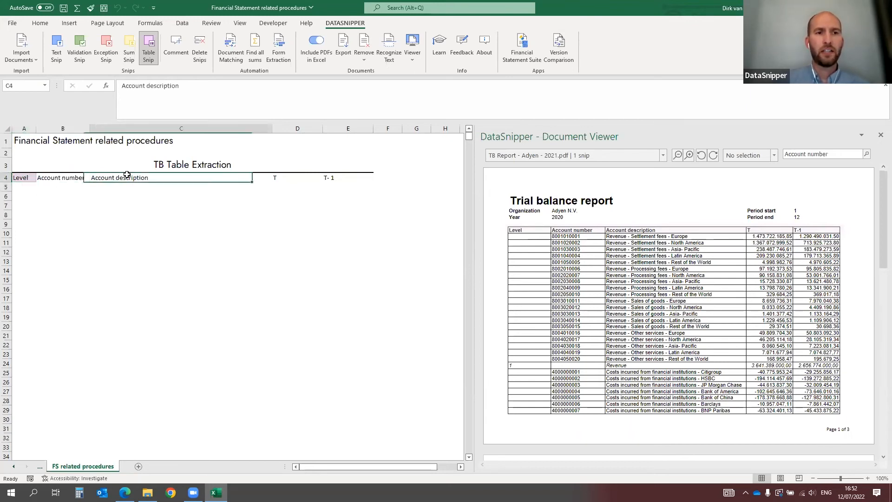
click(285, 178)
click(338, 180)
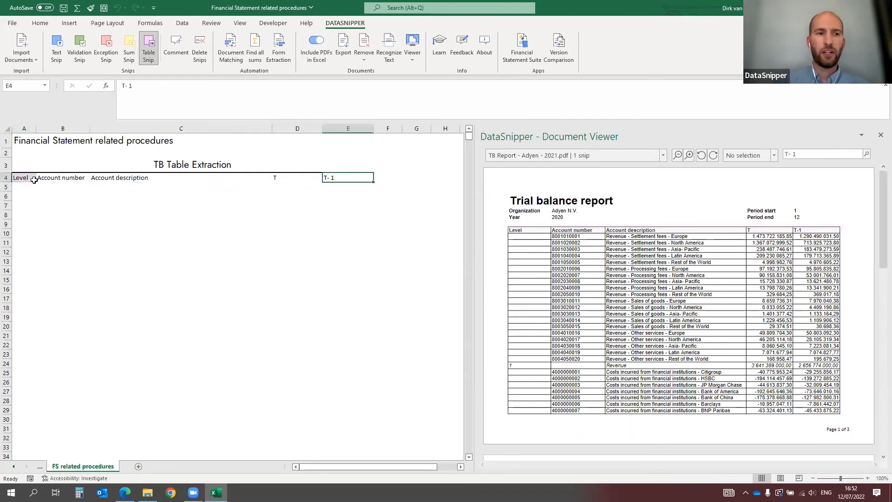
Extract all account rows below the header on page 1 of the trial balance with a Table Snip starting in A5.
click(24, 195)
click(23, 186)
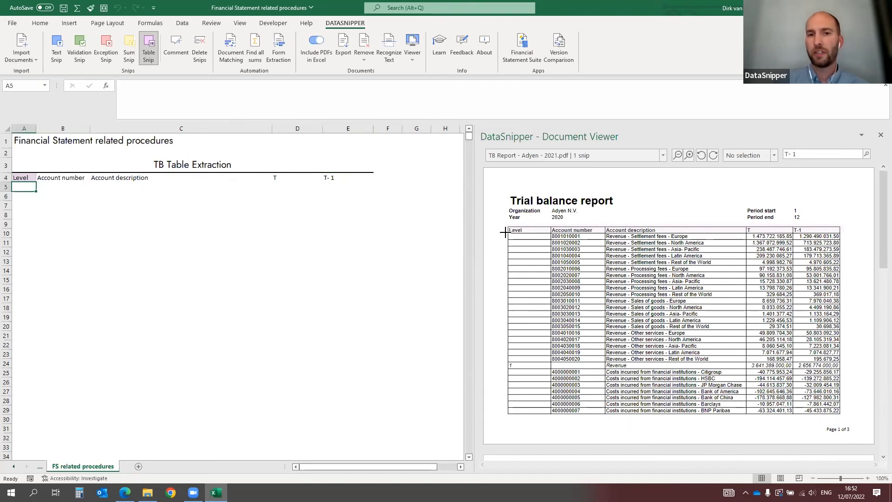
drag(505, 233, 848, 418)
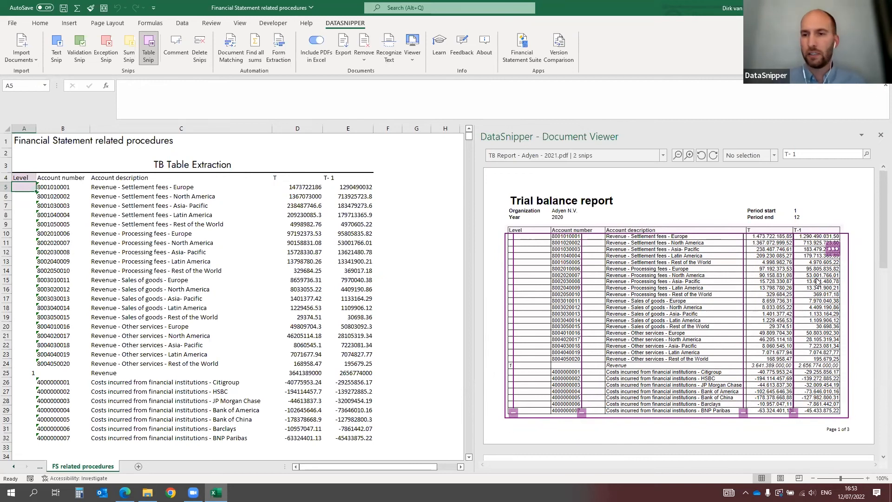
Repeat the page 1 table snip for all pages after the current page and review the extracted rows.
scroll(864, 242, down, 5)
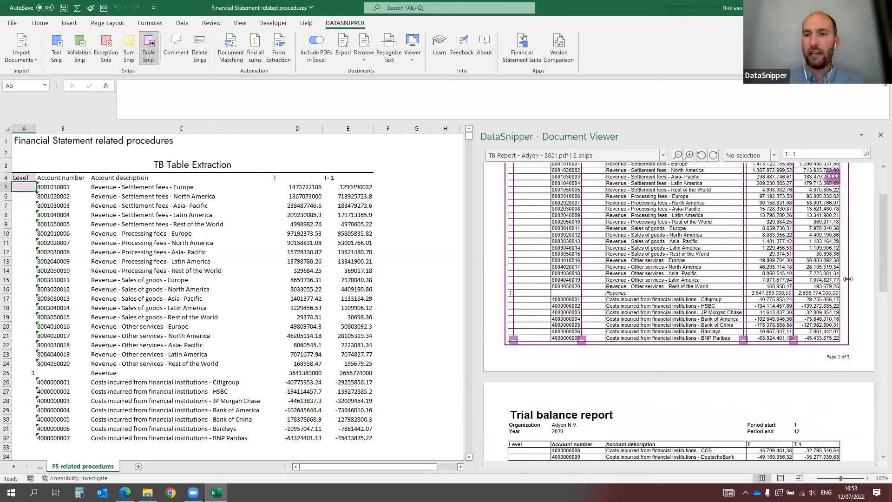
scroll(864, 242, up, 5)
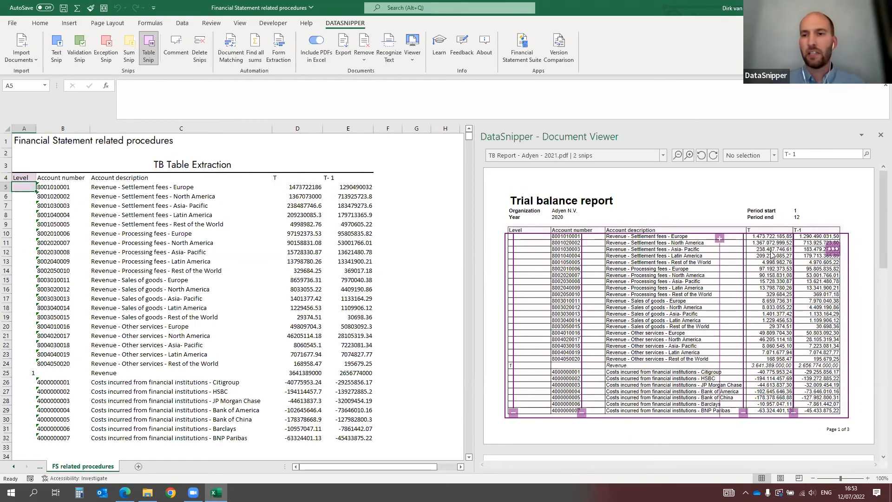
click(834, 252)
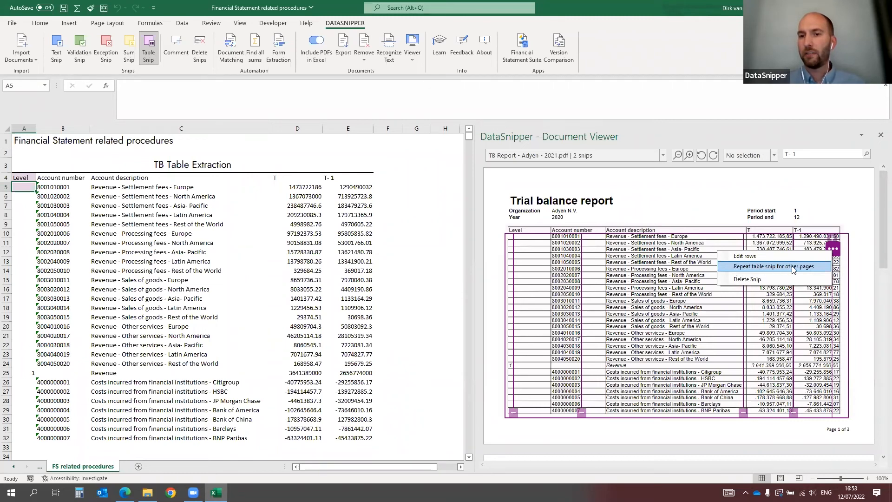
click(780, 267)
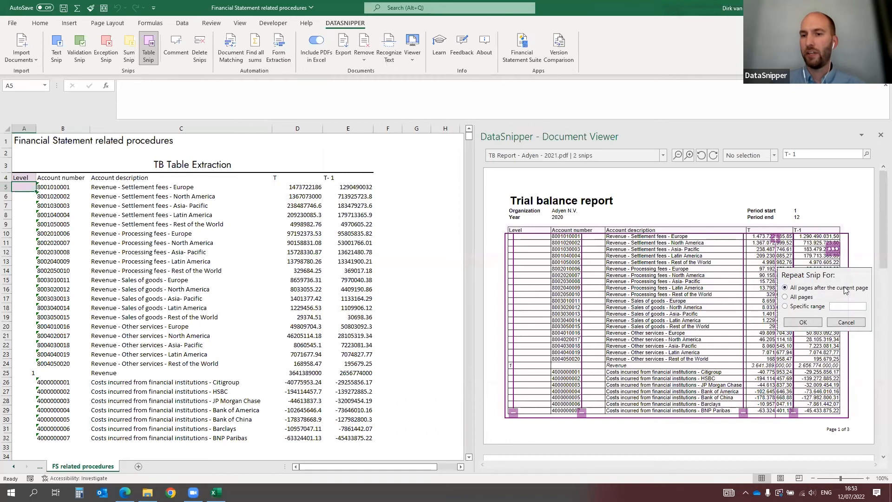
click(804, 323)
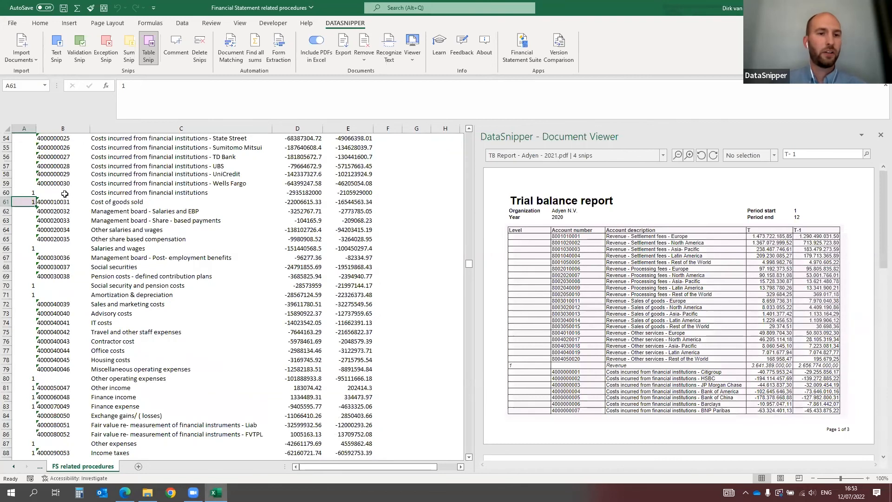
scroll(65, 194, down, 2)
scroll(67, 279, up, 7)
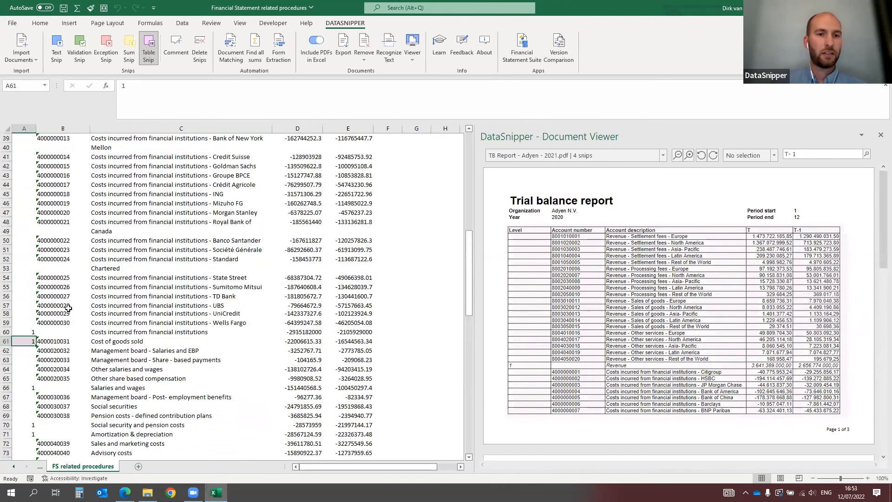
scroll(68, 309, up, 13)
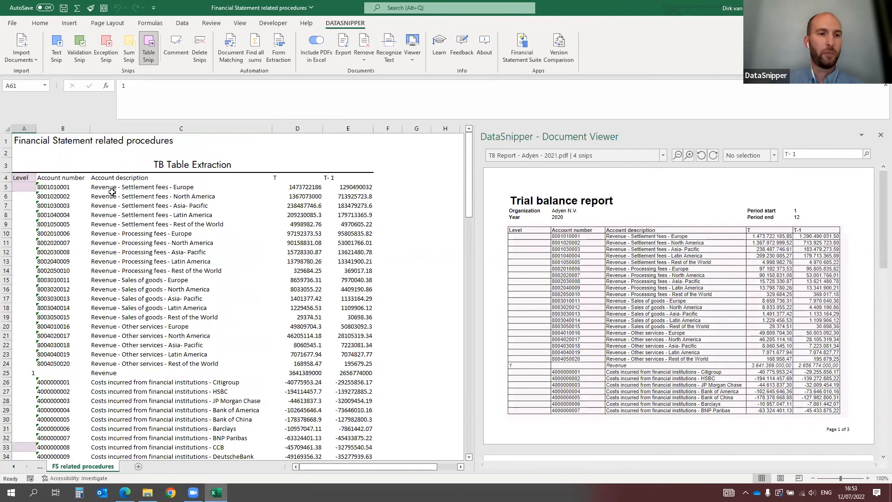
click(105, 186)
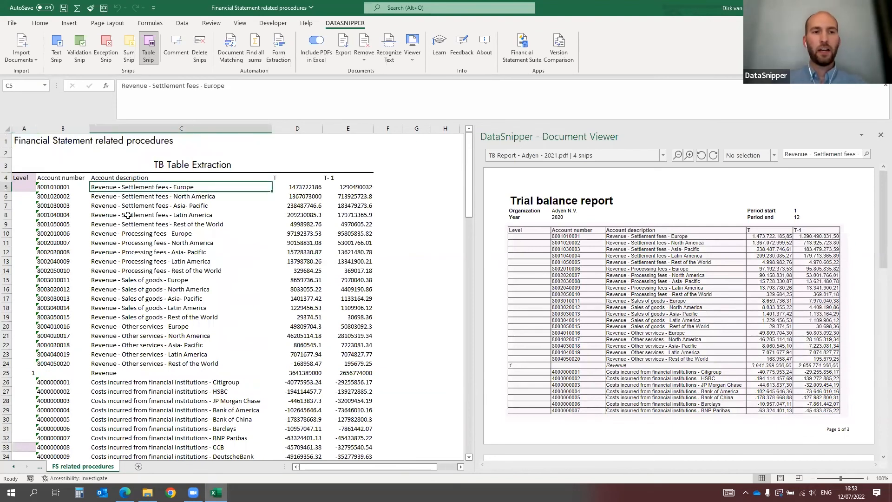
Add an extra column divider between Level and Account number in the page 1 table snip, and remove it again.
click(21, 188)
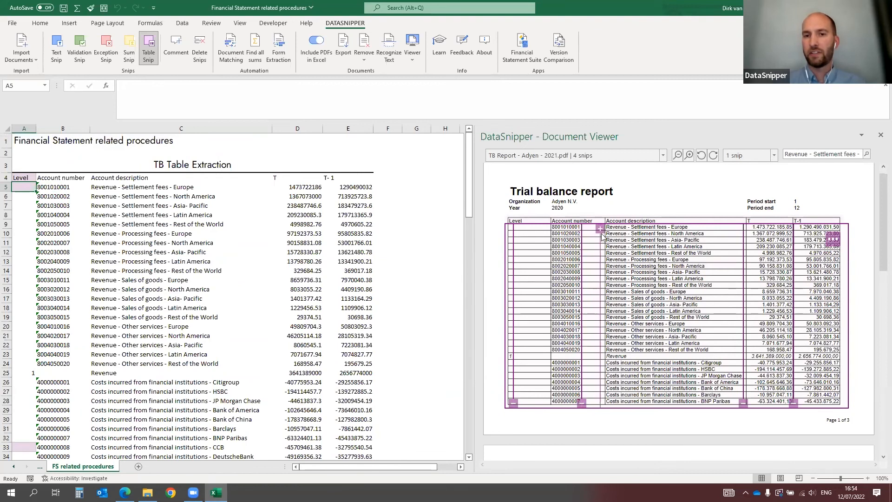
click(535, 229)
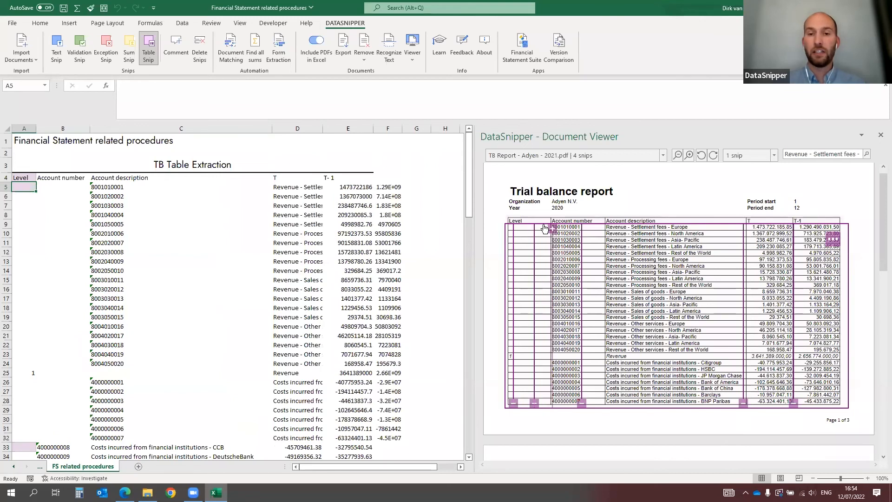
click(536, 405)
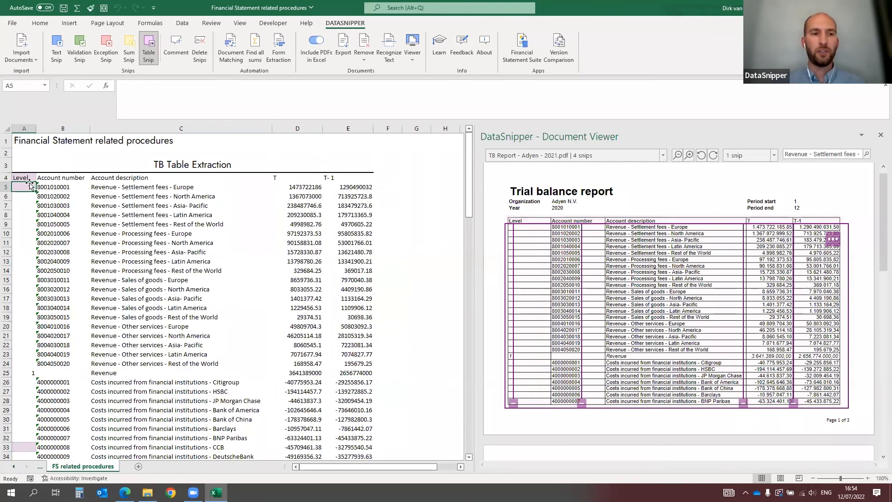
Show the row dividers of the page 1 table snip, and on page 2 remove the divider that splits Agricultural Bank of China.
click(833, 239)
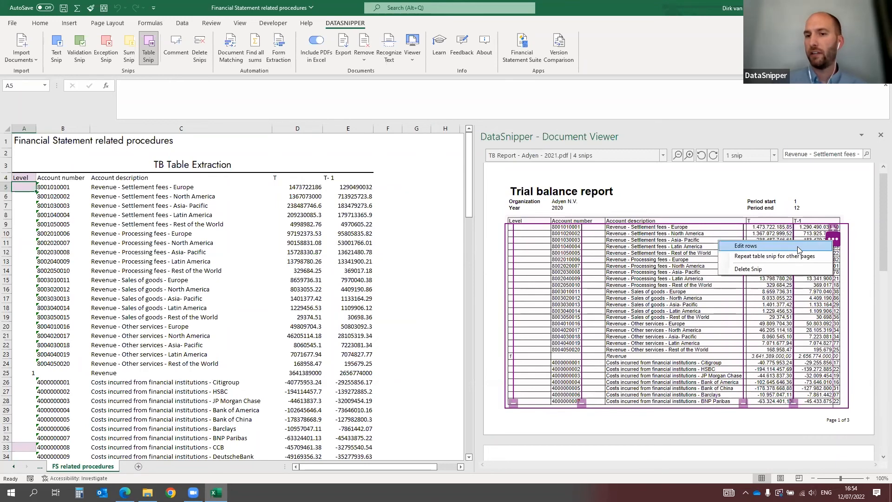
click(799, 251)
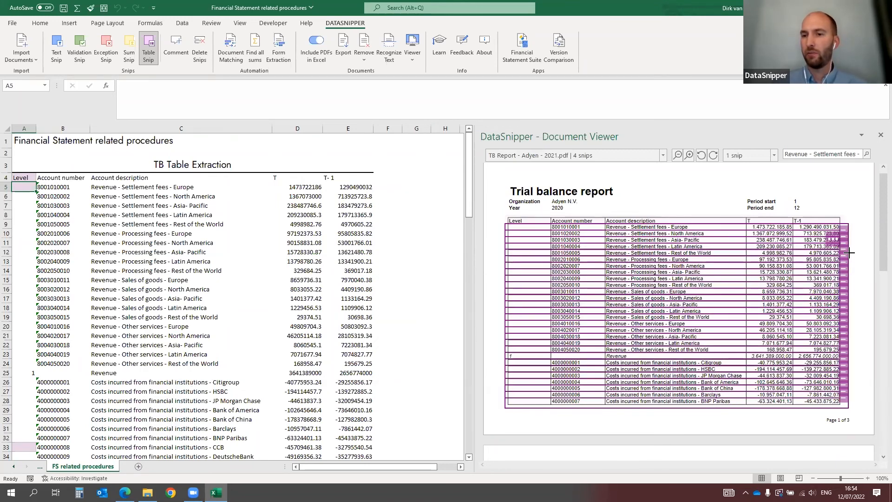
scroll(689, 209, down, 4)
scroll(689, 209, down, 2)
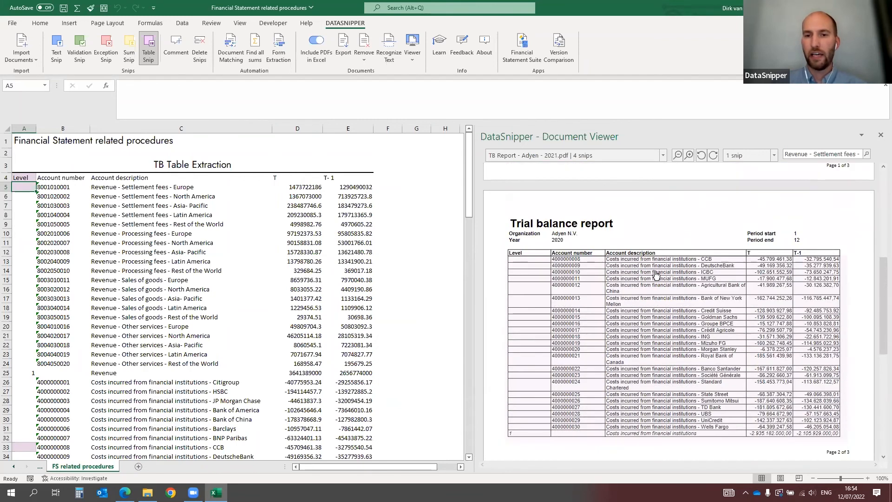
click(515, 262)
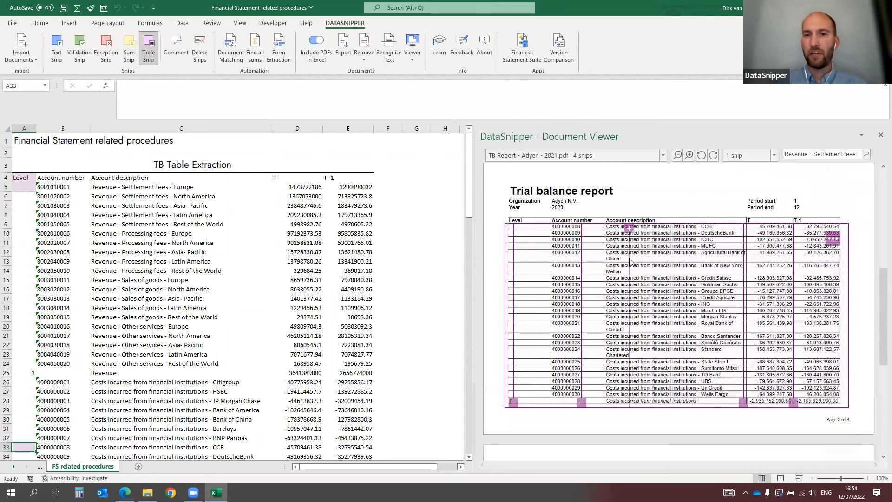
click(833, 239)
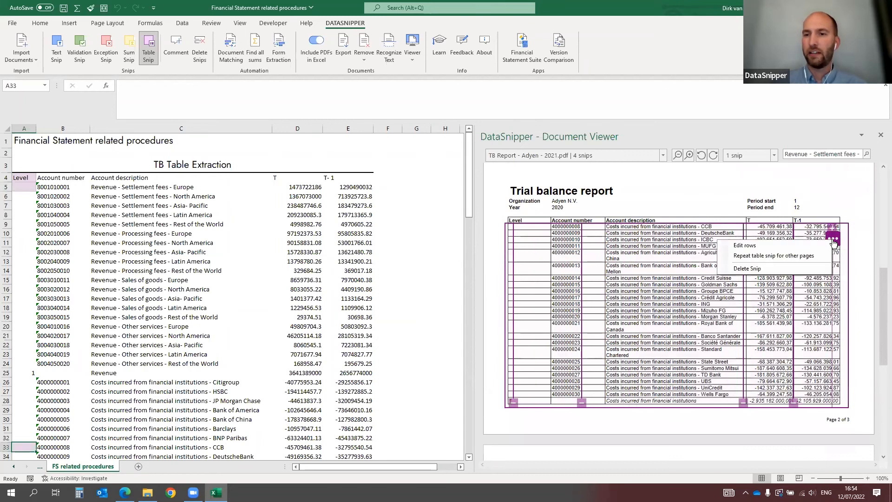
click(760, 249)
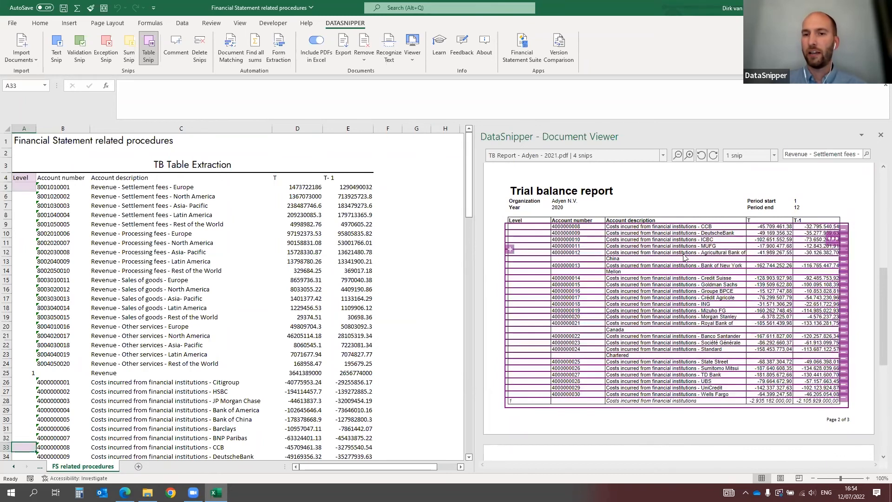
click(844, 256)
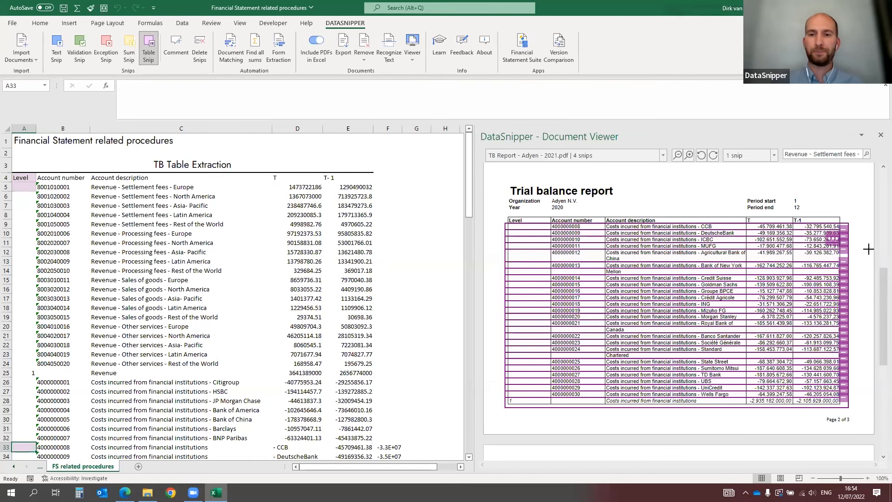
click(393, 161)
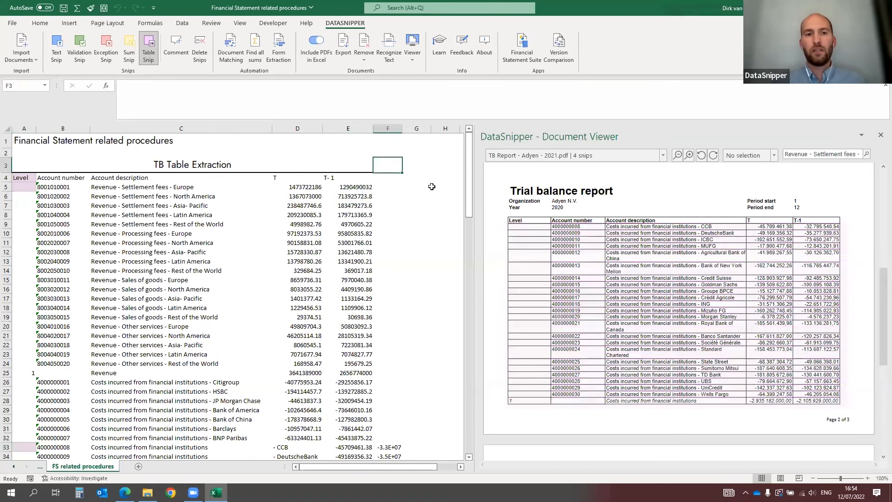
Review the source areas of the header snip in A4 and the account rows snip in A5.
click(22, 176)
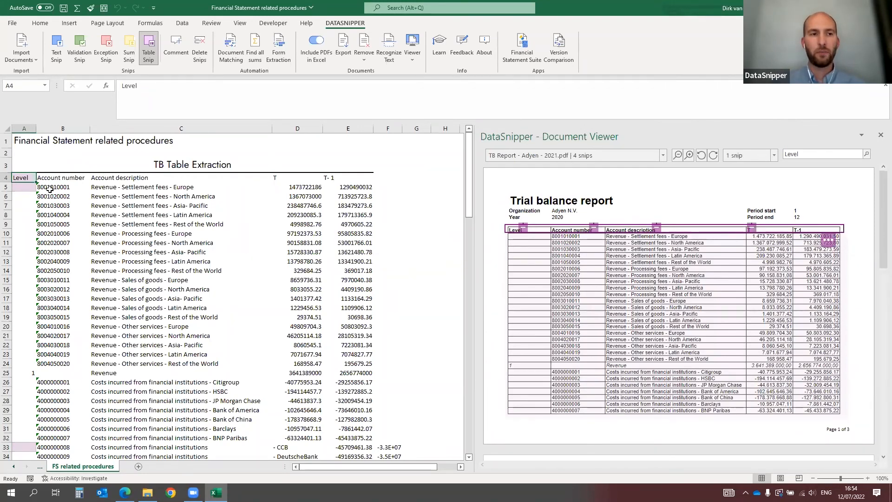
click(14, 188)
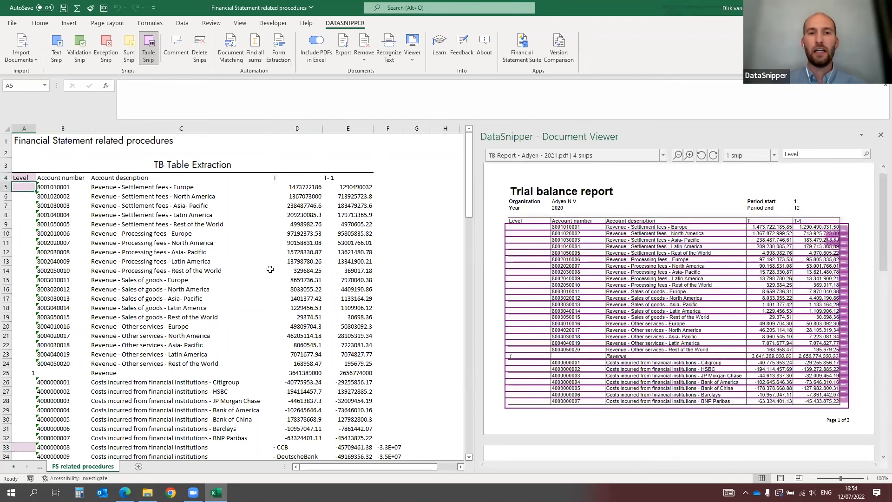
click(400, 168)
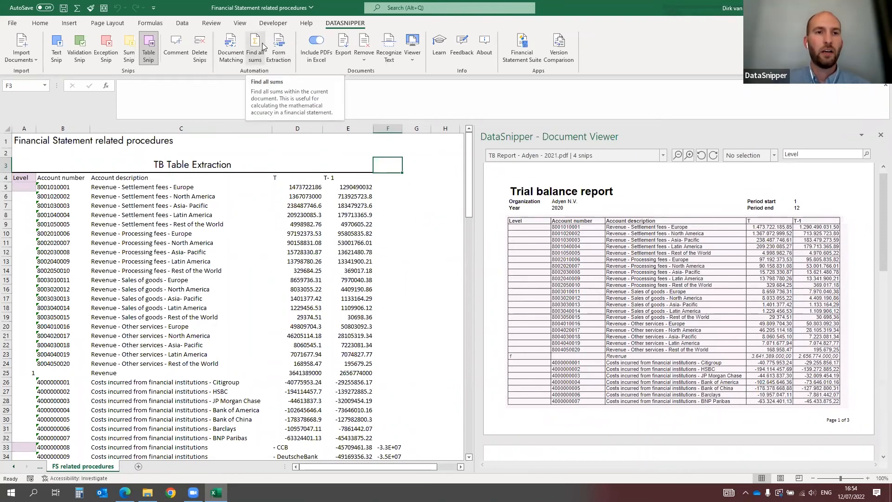
Switch the document viewer to Annual Report 2020.pdf and find all sums in that document.
click(258, 63)
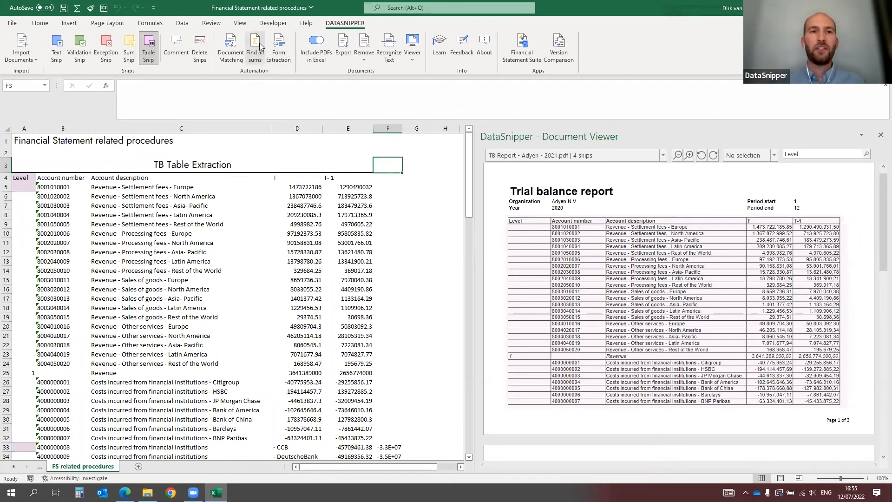
click(664, 155)
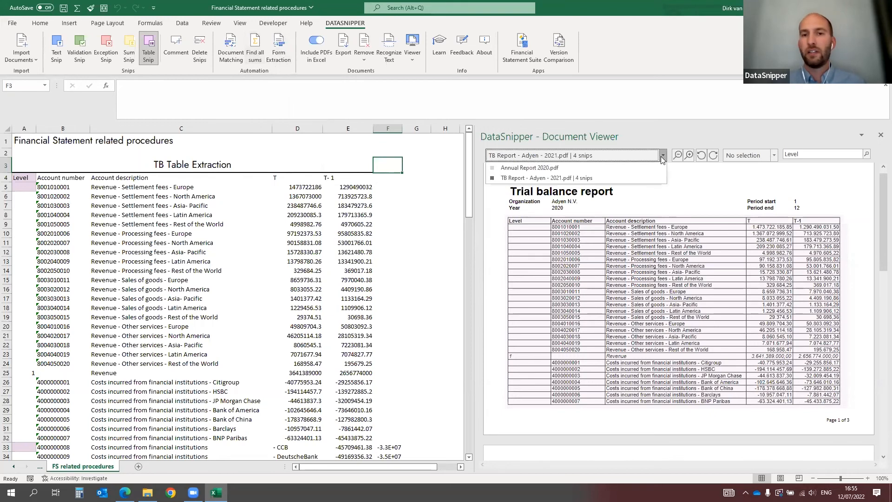
click(516, 167)
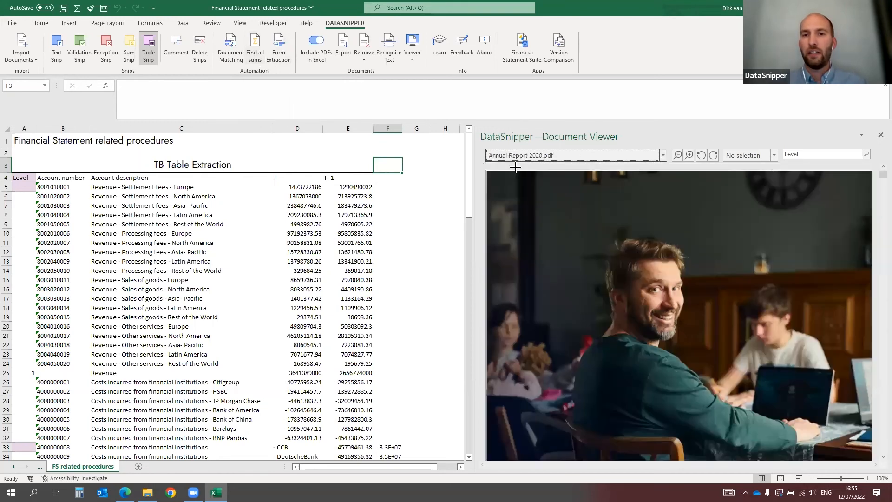
scroll(752, 259, down, 10)
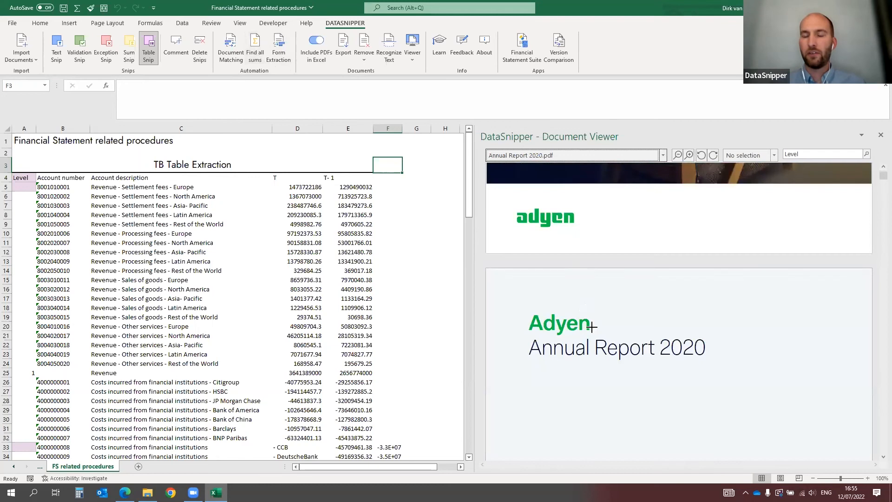
scroll(592, 330, down, 10)
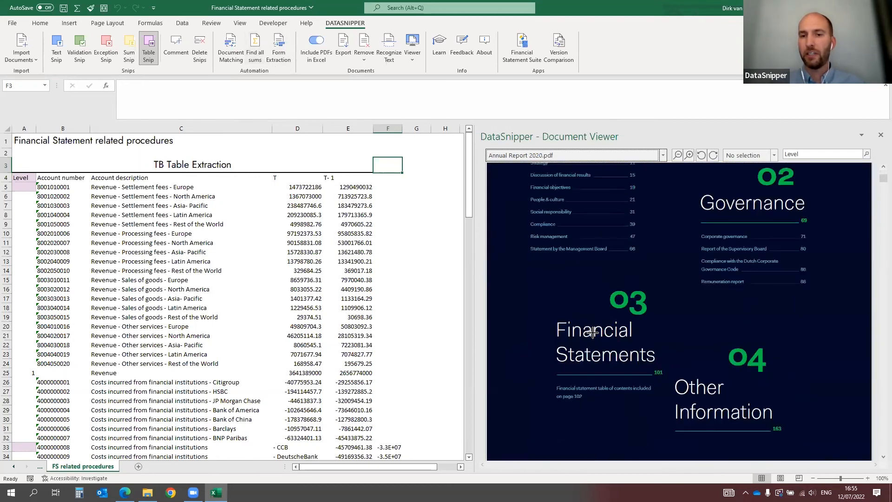
scroll(605, 311, up, 15)
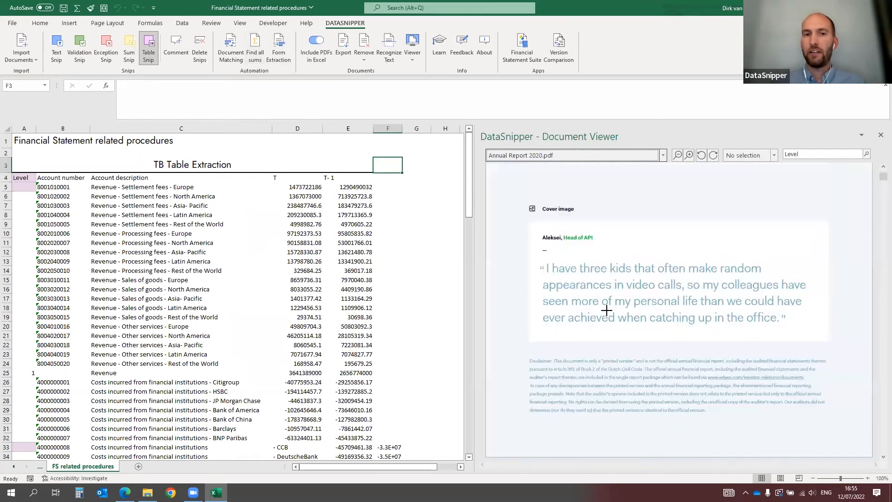
scroll(607, 311, up, 5)
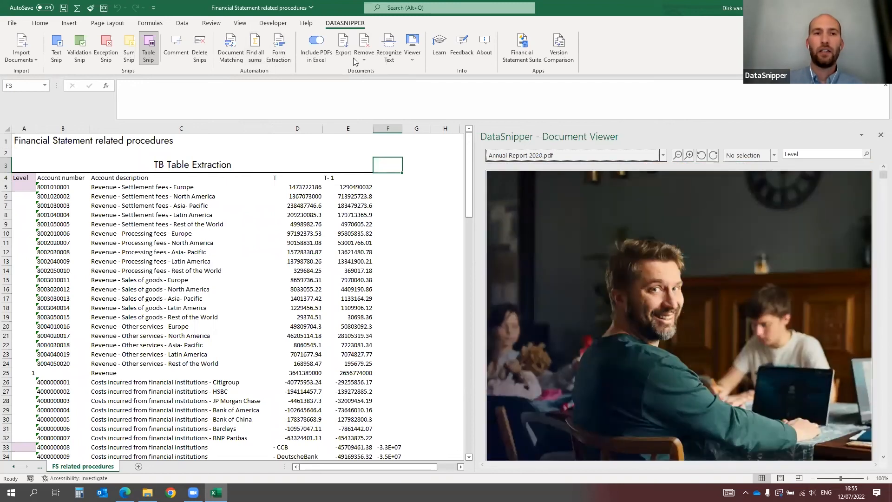
click(257, 55)
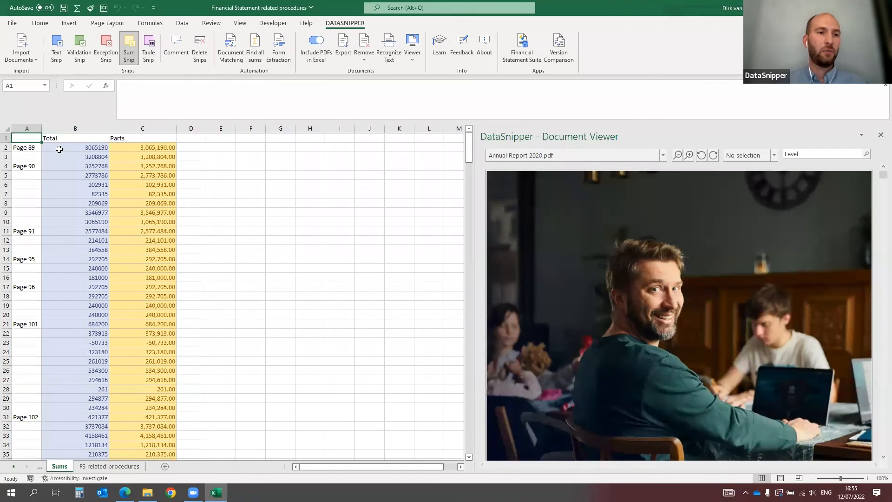
Review the sums sheet, tracing the first total in B2 and its parts in C2 to the annual report.
click(70, 146)
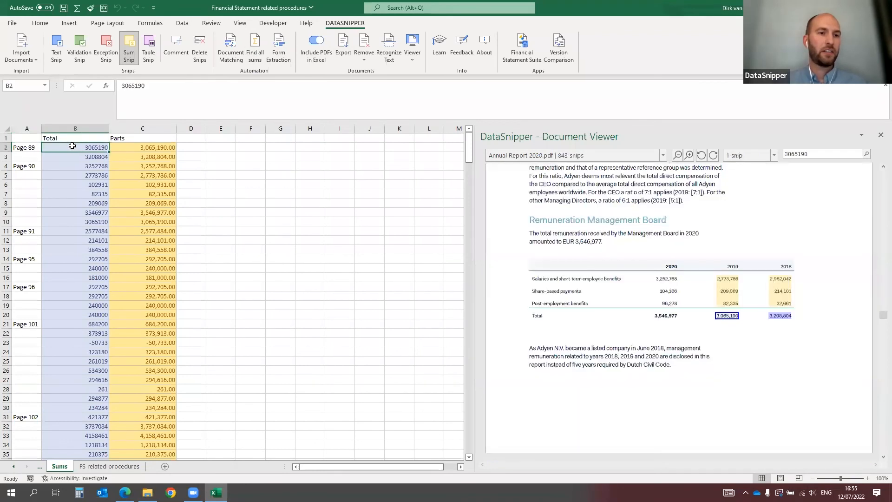
click(160, 148)
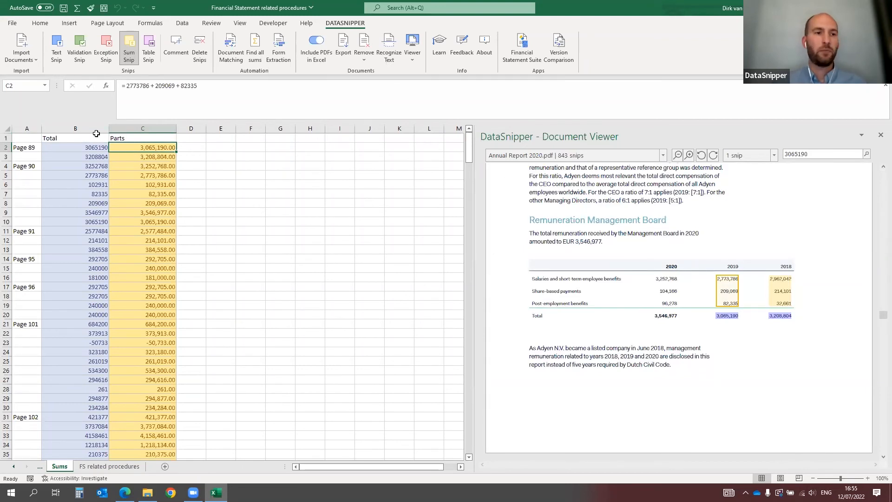
scroll(88, 200, down, 20)
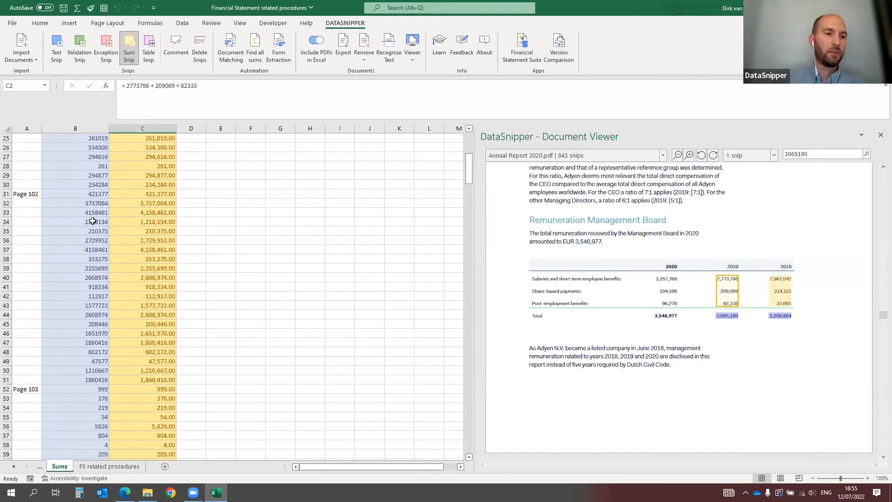
scroll(107, 323, down, 20)
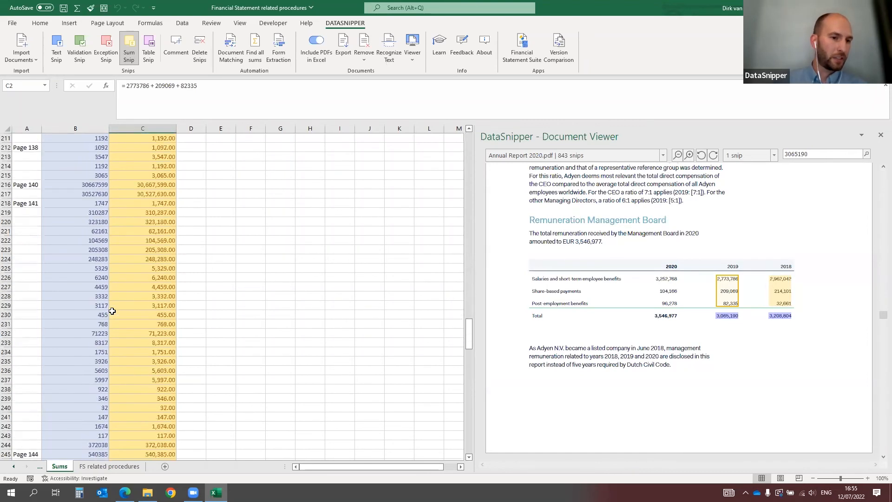
scroll(112, 316, up, 20)
scroll(101, 313, up, 20)
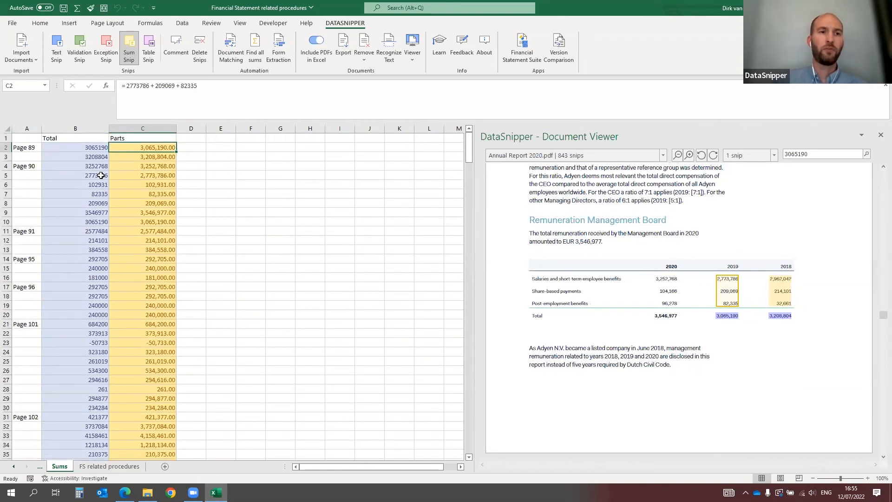
click(70, 147)
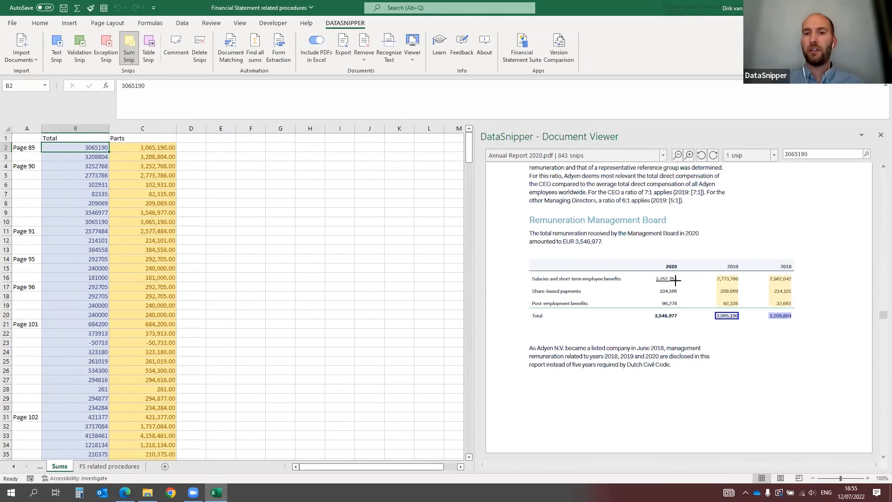
Widen columns E and F, and extract the 2020 total of the Remuneration Management Board table into E2 with a Text Snip.
ctrl+scroll(669, 291, up, 2)
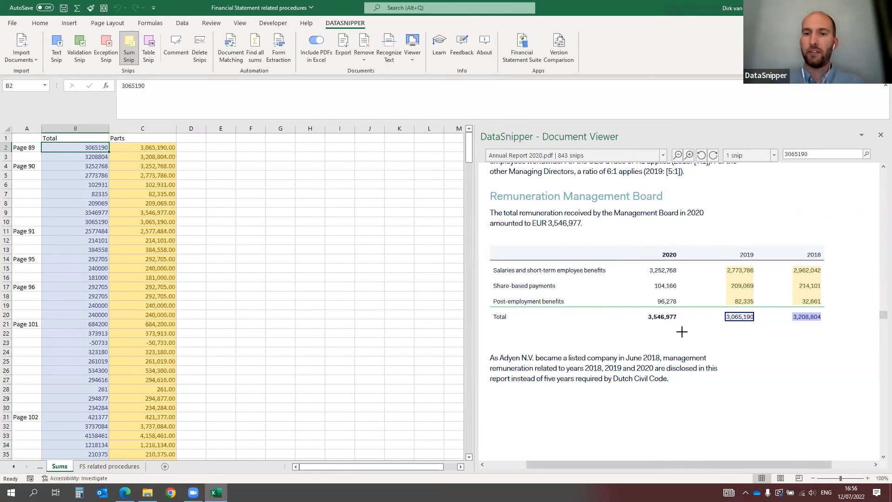
click(210, 150)
drag(222, 126, 285, 126)
click(237, 150)
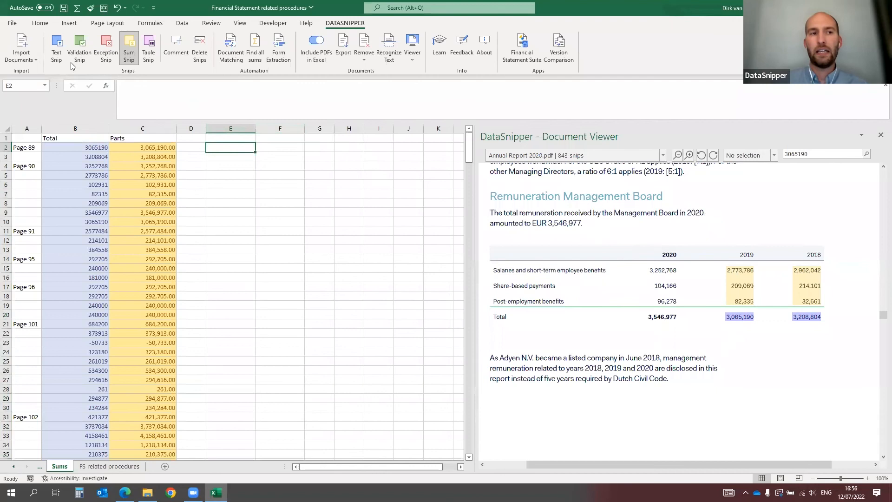
click(57, 51)
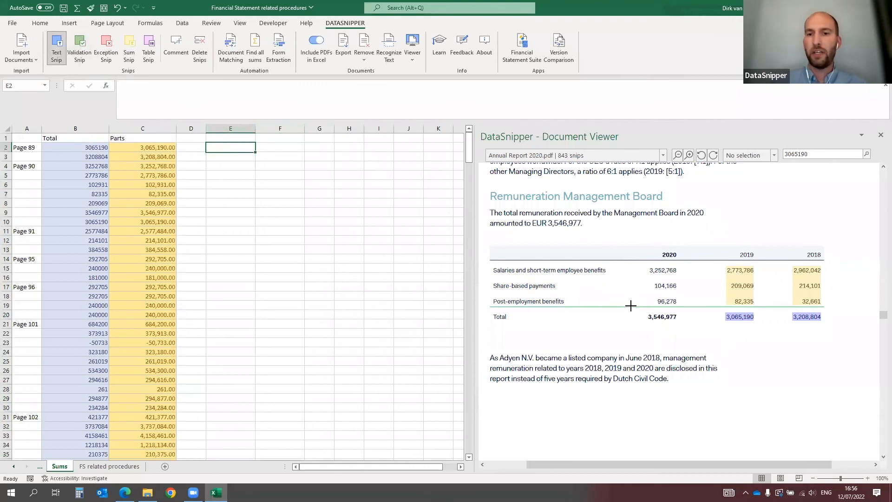
drag(637, 307, 686, 330)
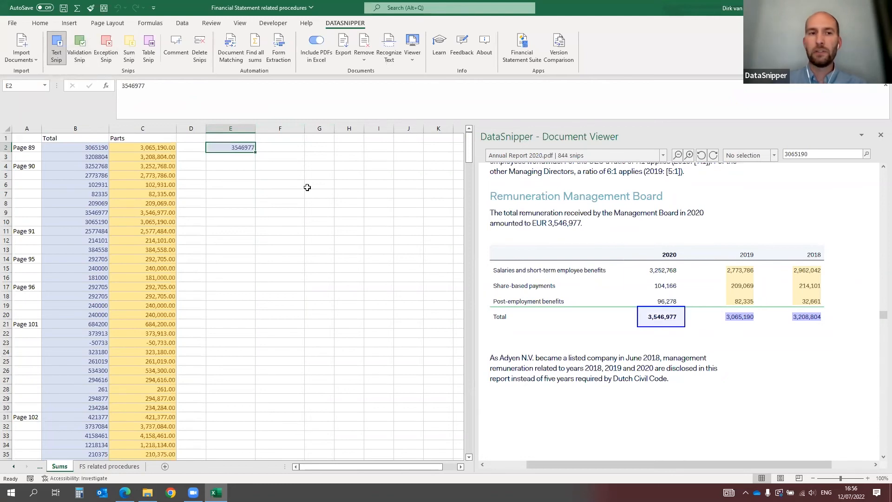
Add up the three 2020 benefit and payment amounts above the table's total in F2 with a Sum Snip.
click(281, 149)
click(123, 58)
drag(637, 261, 684, 310)
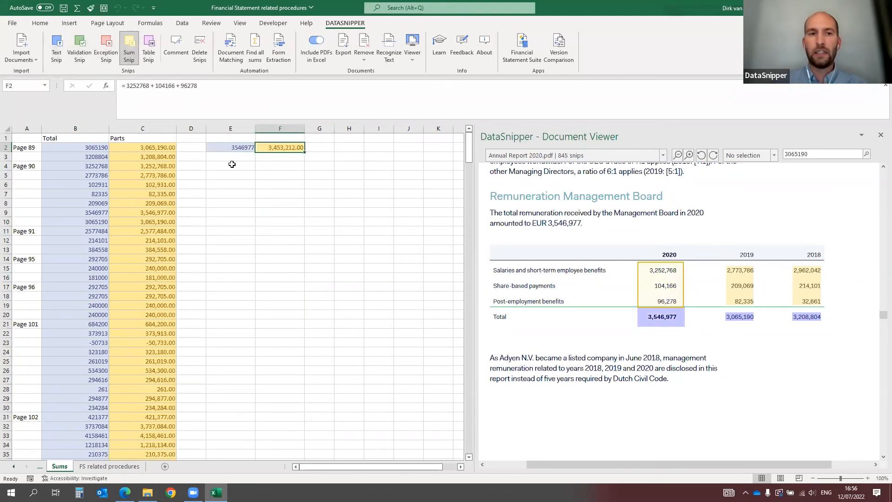
Apply the comma number format to the total in E2 and compare it with the sum in F2.
click(233, 148)
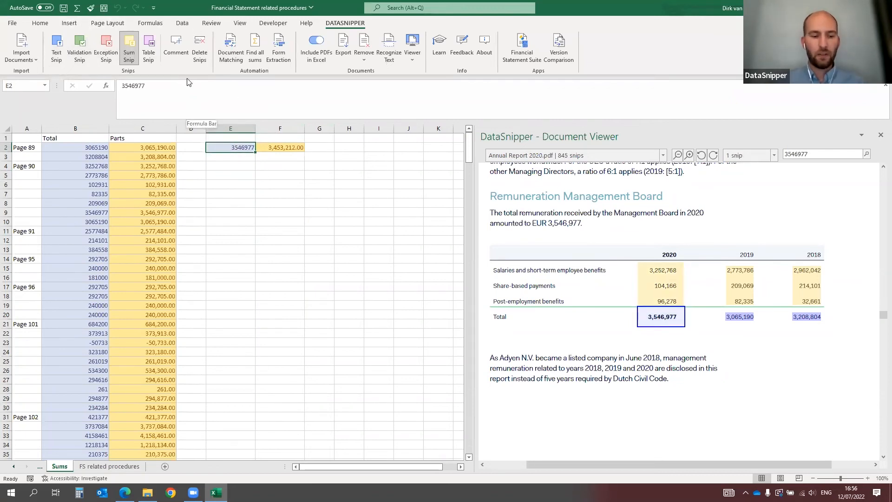
key(alt+h)
key(k)
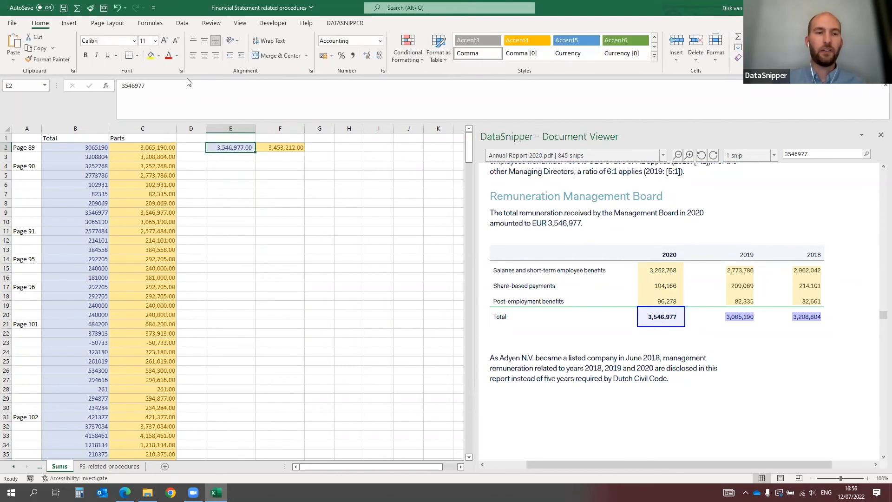
click(296, 144)
click(237, 145)
click(278, 147)
click(247, 147)
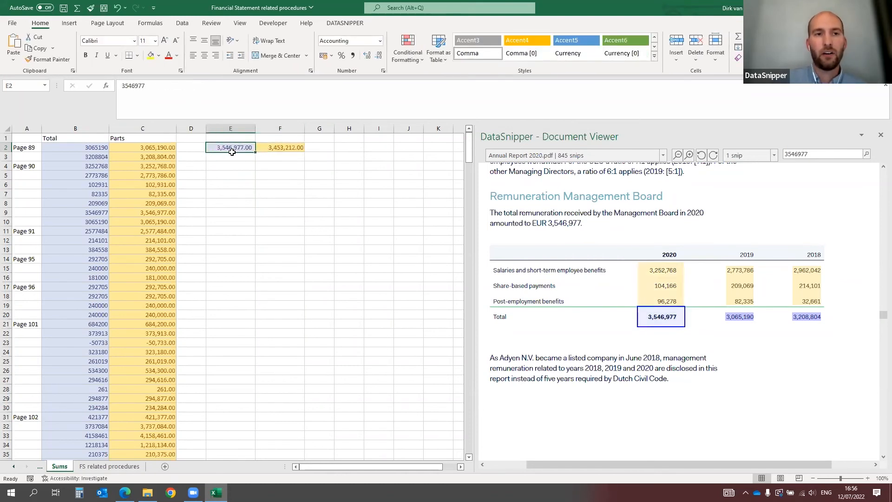
Mark the whole 2020 column of the remuneration table as an exception in G2 with an Exception Snip.
click(321, 147)
click(345, 23)
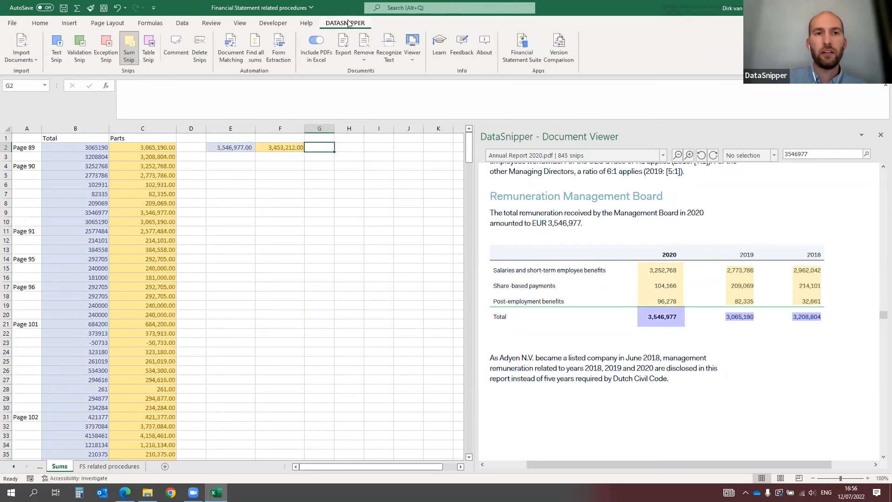
click(99, 48)
drag(618, 237, 699, 341)
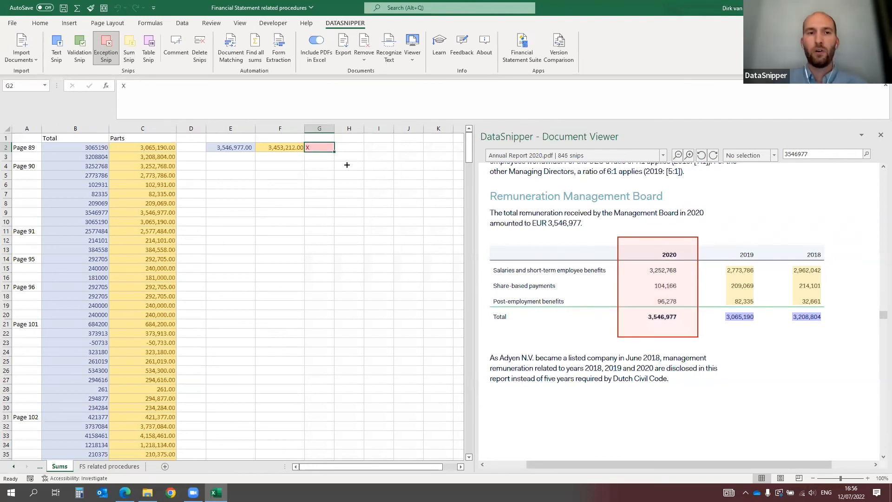
Add the comment "Does not tie" beside the 2020 total in the annual report.
click(176, 55)
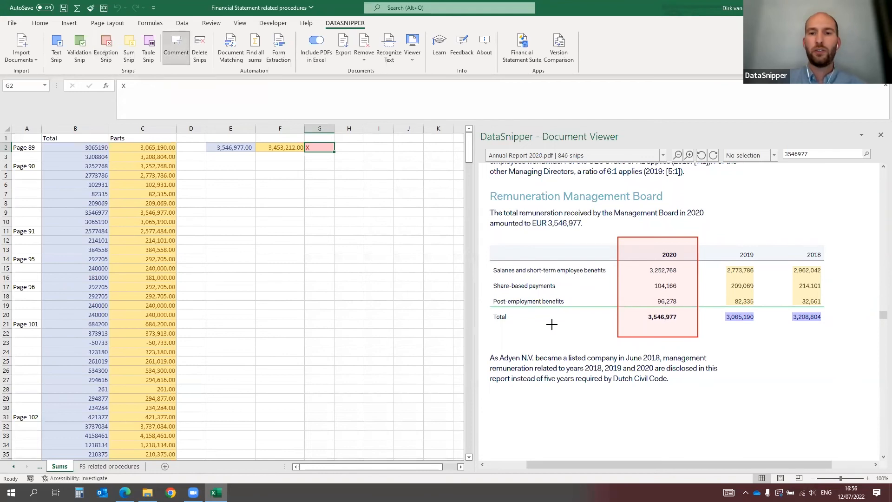
drag(536, 314, 611, 335)
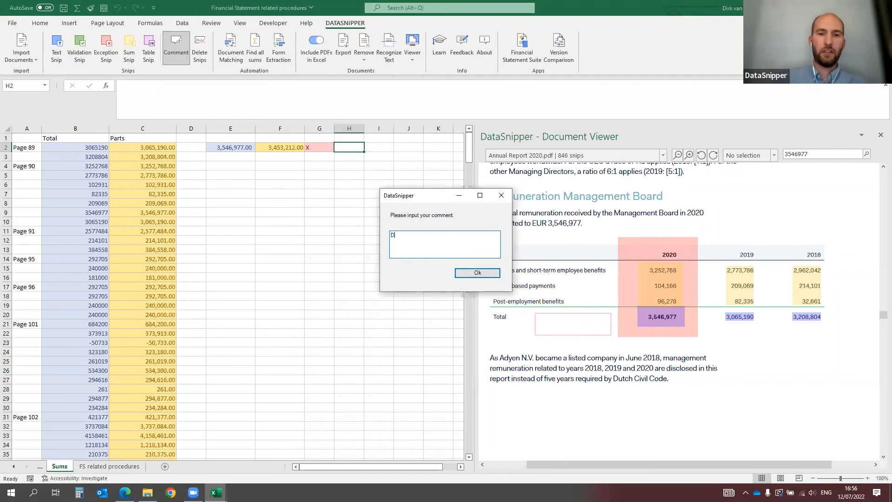
click(463, 274)
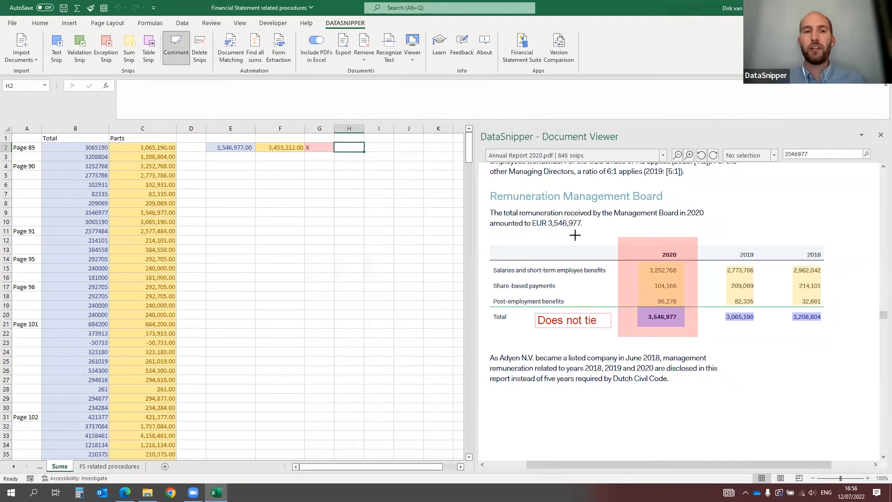
Export Annual Report 2020.pdf with its snips and comments to a chosen folder.
click(343, 51)
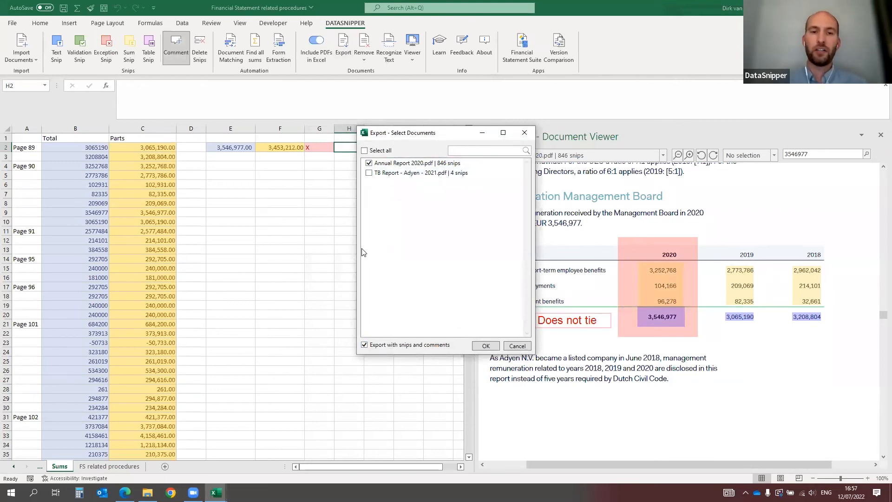
click(485, 346)
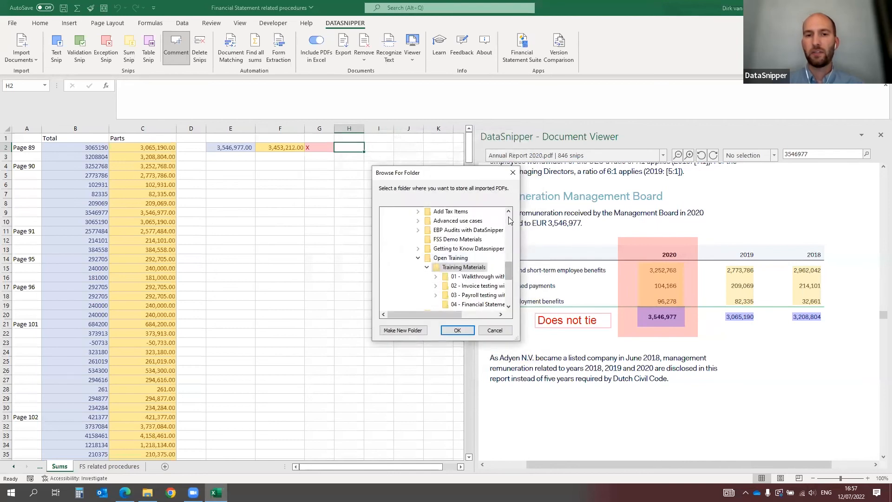
scroll(511, 219, up, 8)
click(398, 213)
click(458, 330)
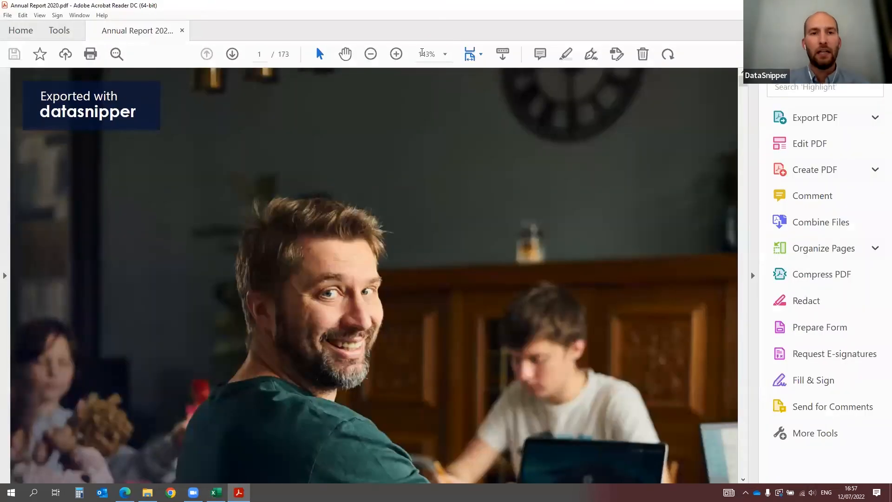
Go to page 89 of the exported annual report and examine the exported snips and comment.
click(262, 55)
text(99)
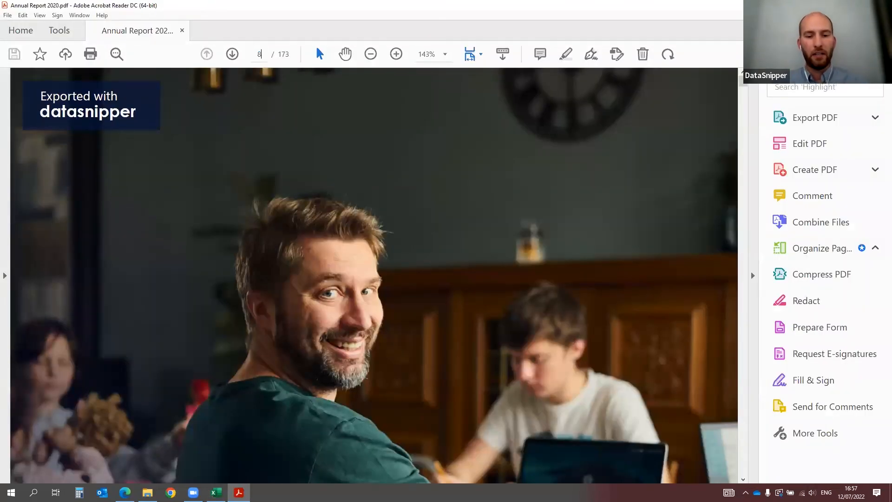
key(Return)
click(259, 55)
text(89)
key(Return)
scroll(353, 189, down, 10)
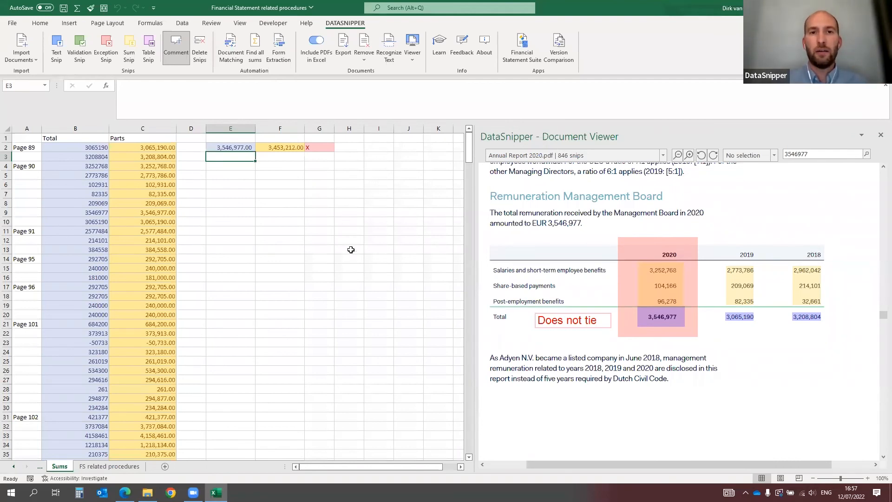
Open the Batch Expenses use case under Tests of Details in the learning resources and read through its knowledge base article.
click(438, 55)
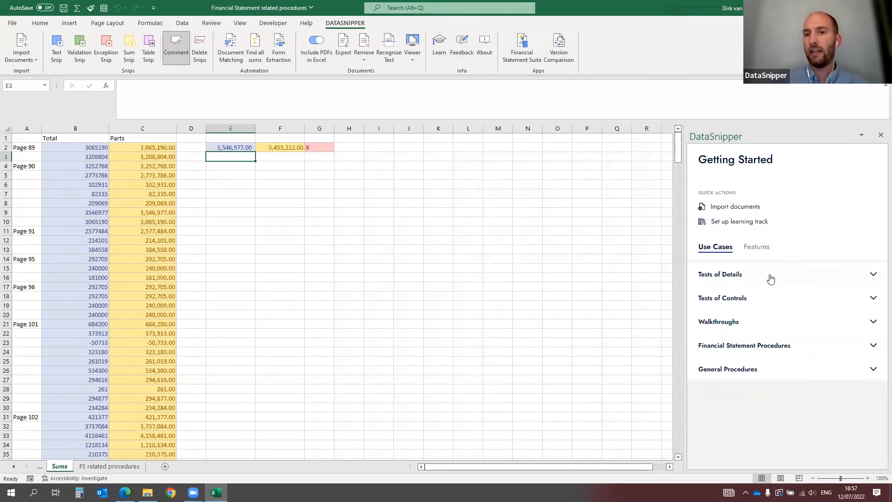
click(864, 274)
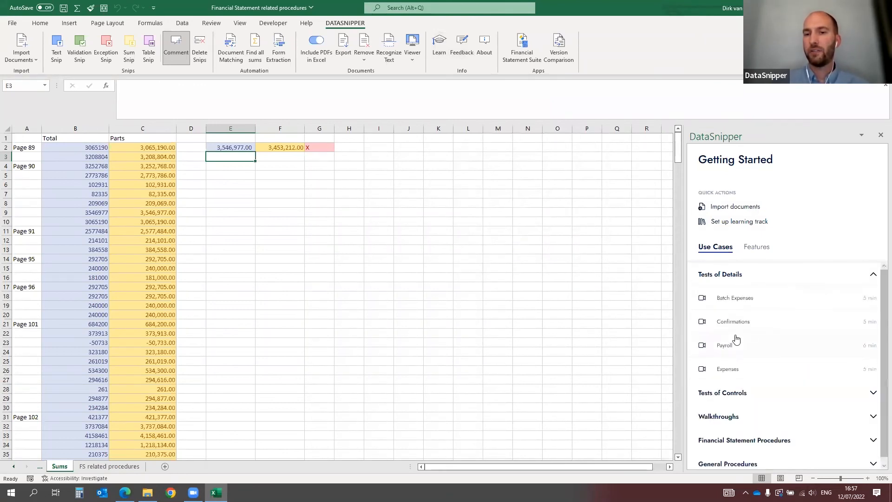
click(745, 399)
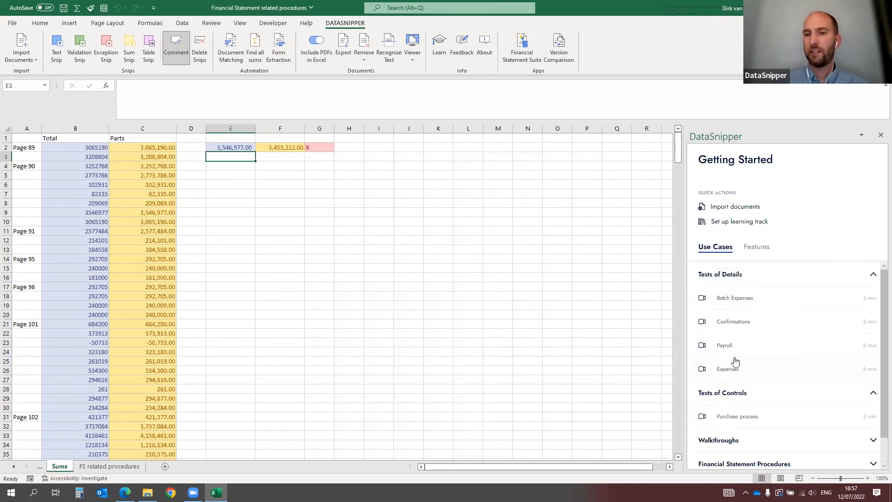
click(753, 300)
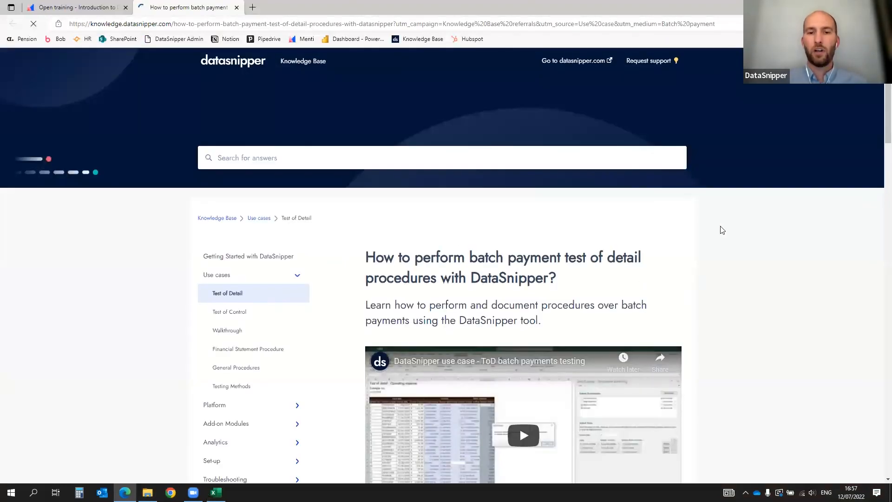
scroll(605, 146, down, 3)
scroll(604, 145, down, 10)
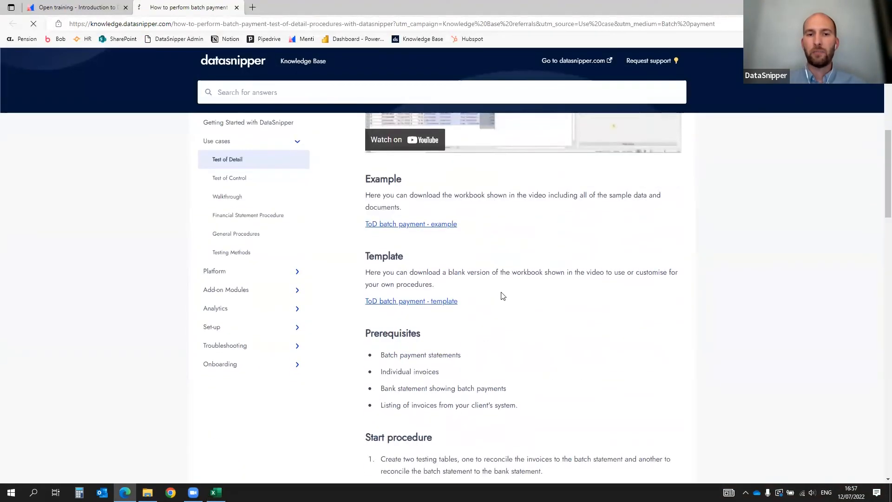
scroll(511, 325, down, 8)
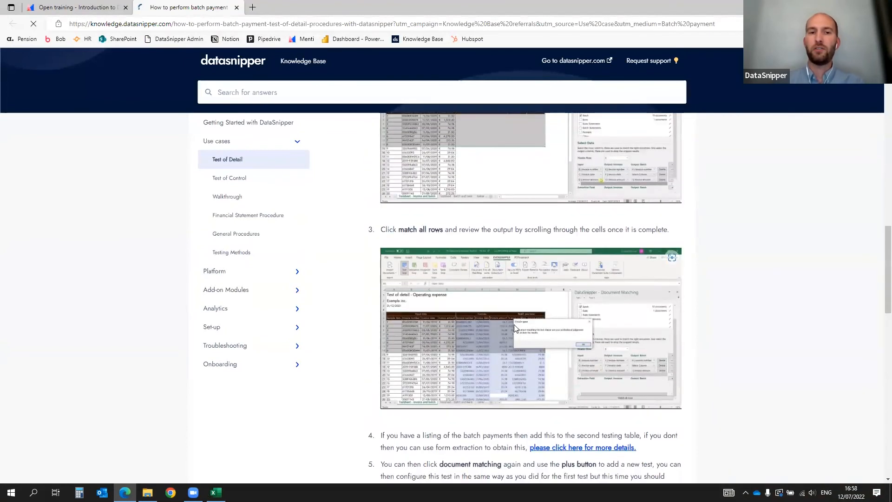
Switch to Excel, open DataSnipper's feature request page from the feedback command, view the listed requests and return to the workbook.
key(alt+Tab)
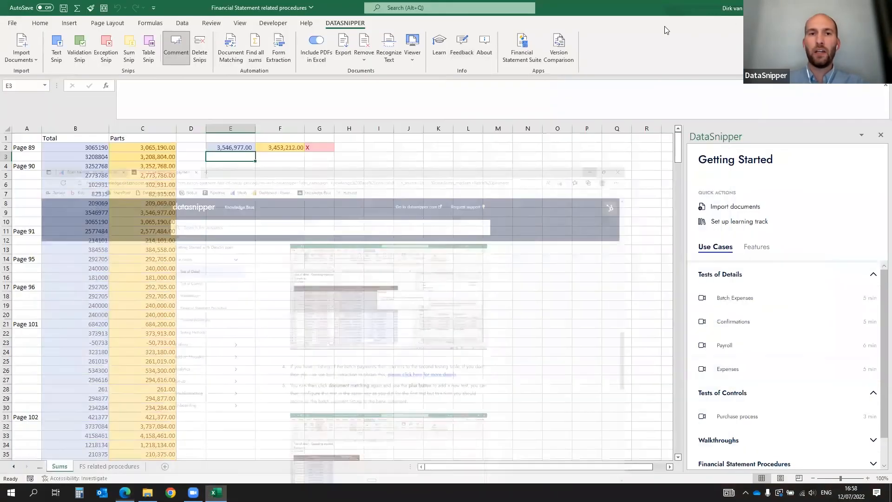
click(461, 52)
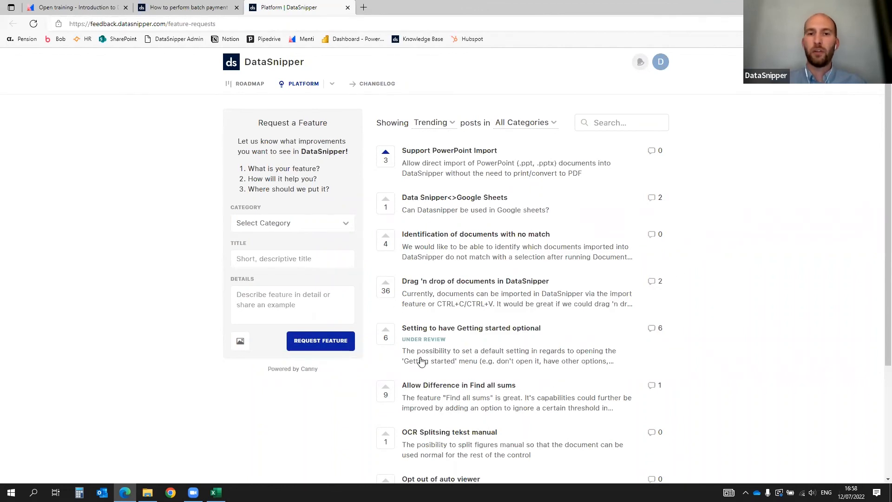
click(215, 492)
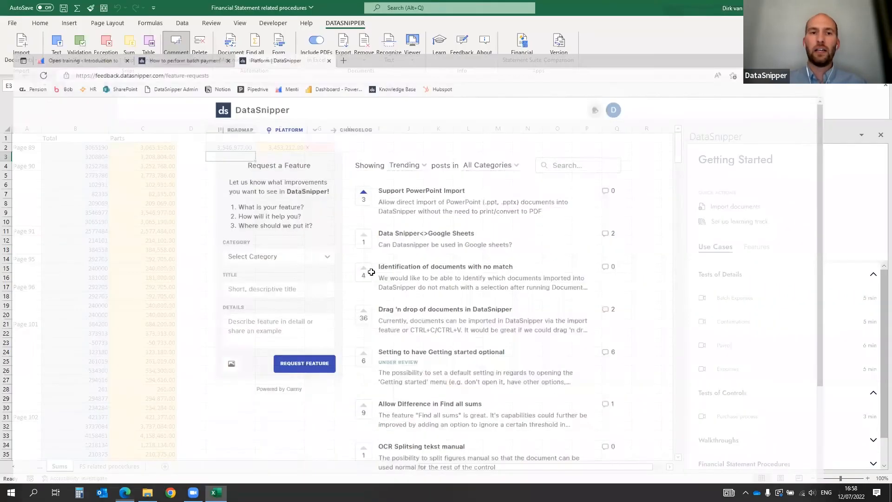
View the source of the 2020 total in E2 in the annual report and reopen the Getting Started learning pane.
click(187, 149)
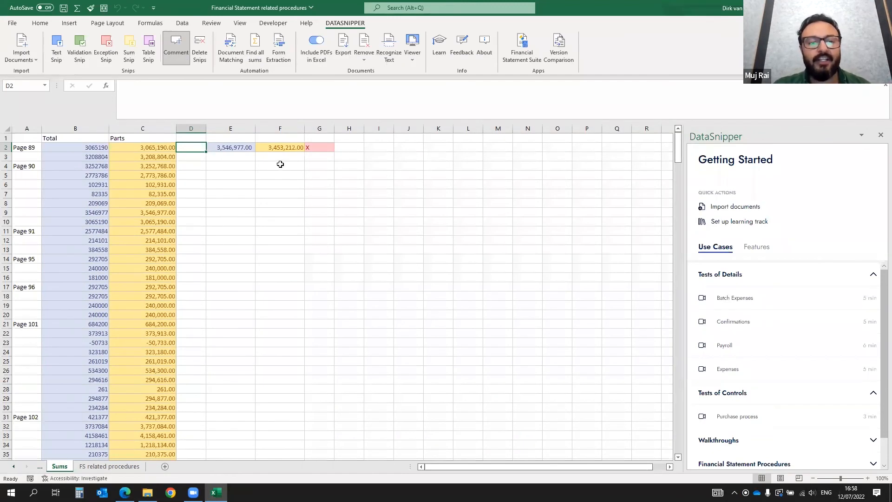
click(231, 149)
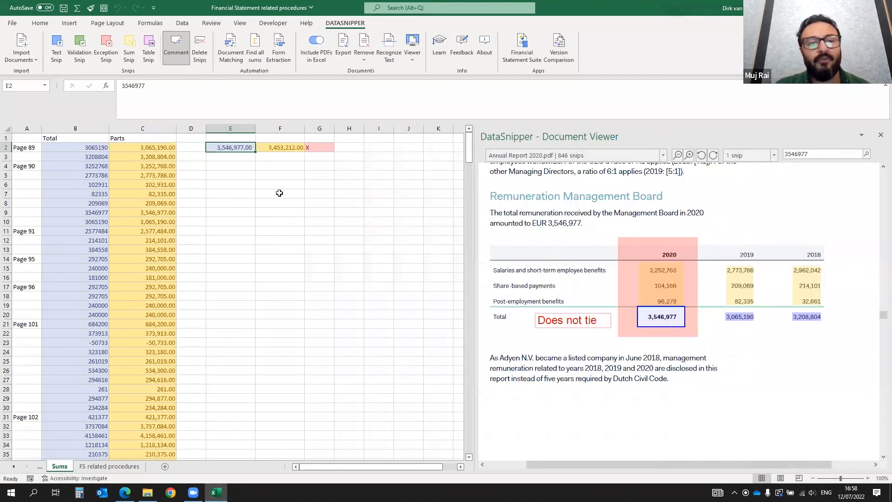
click(279, 193)
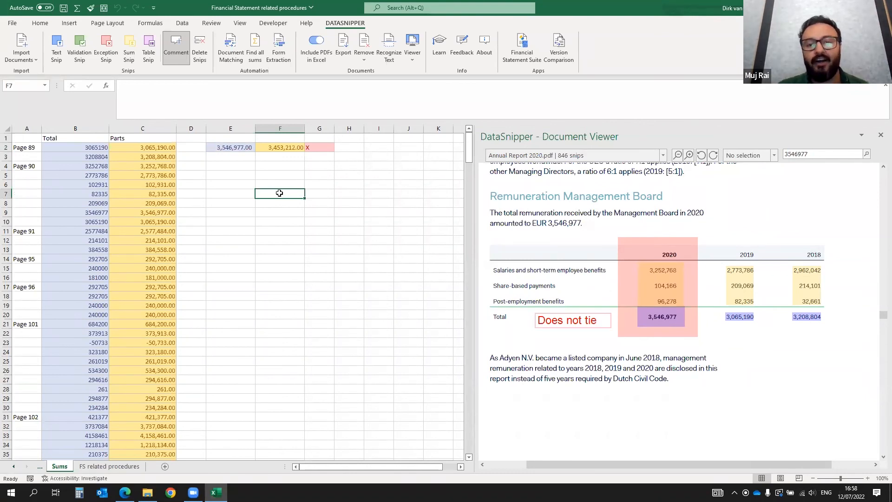
click(440, 49)
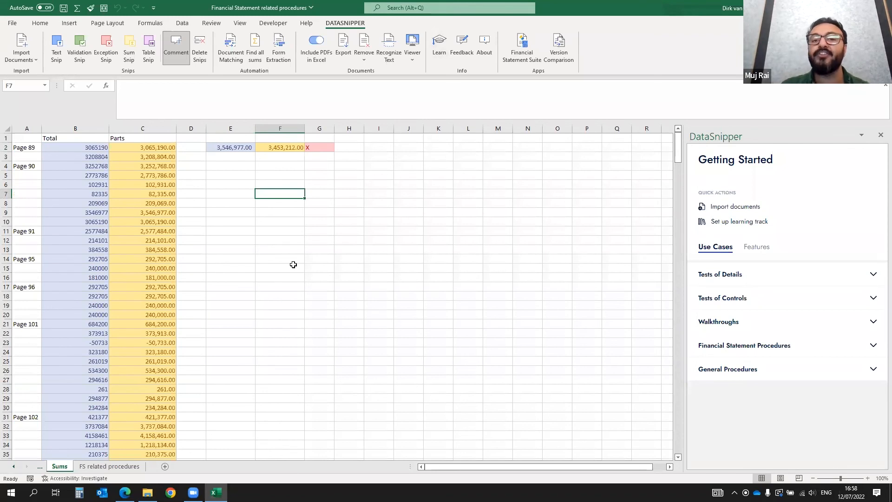
Switch to the Mentimeter presentation, present it full screen and advance to the question about audit procedures for DataSnipper.
key(alt+Tab)
key(alt+Tab)
key(alt+Tab)
key(alt+Tab)
key(alt+Tab)
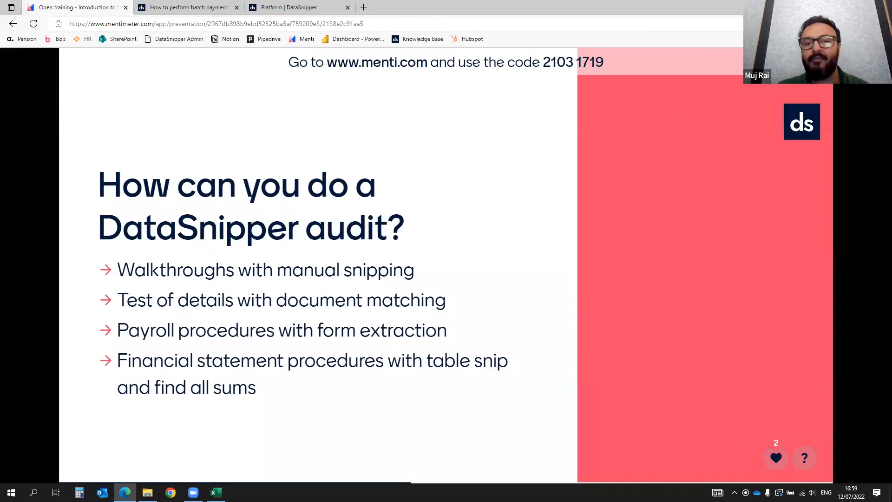
key(Escape)
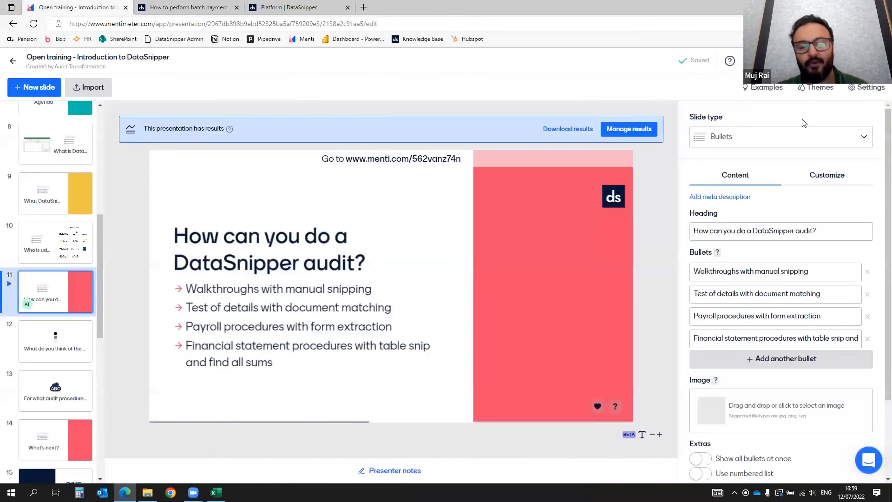
click(857, 61)
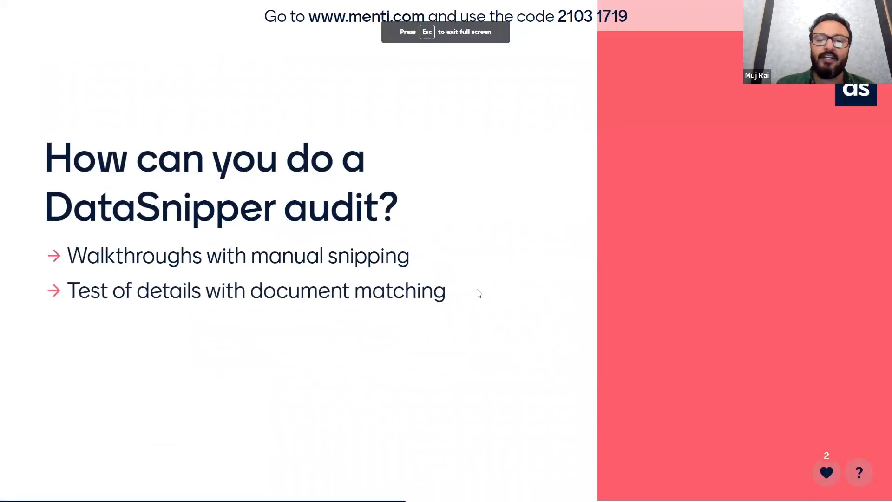
key(Right)
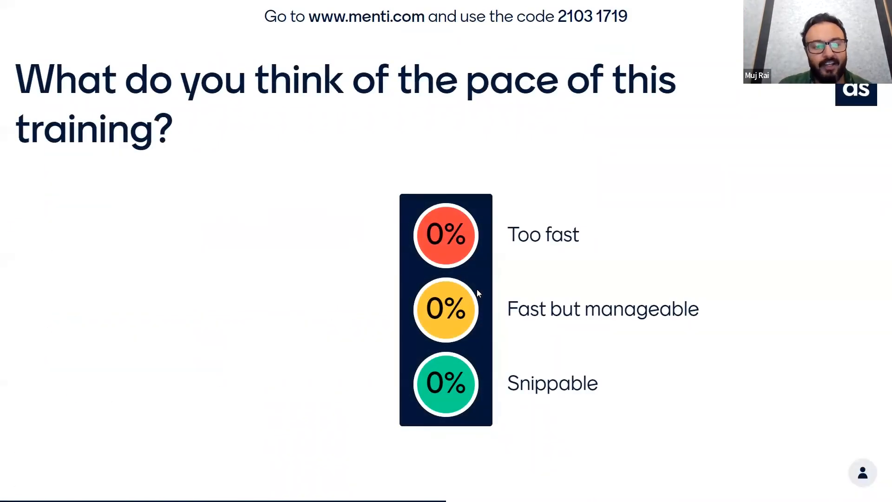
key(Right)
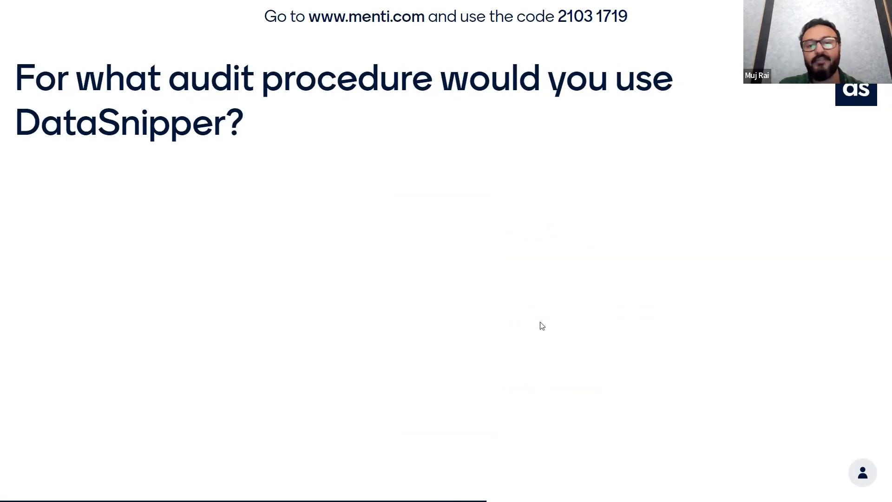
Switch to the Excel workbook and add the comment "This is a comment" below the last paragraph under the annual report's remuneration table.
key(alt+Tab)
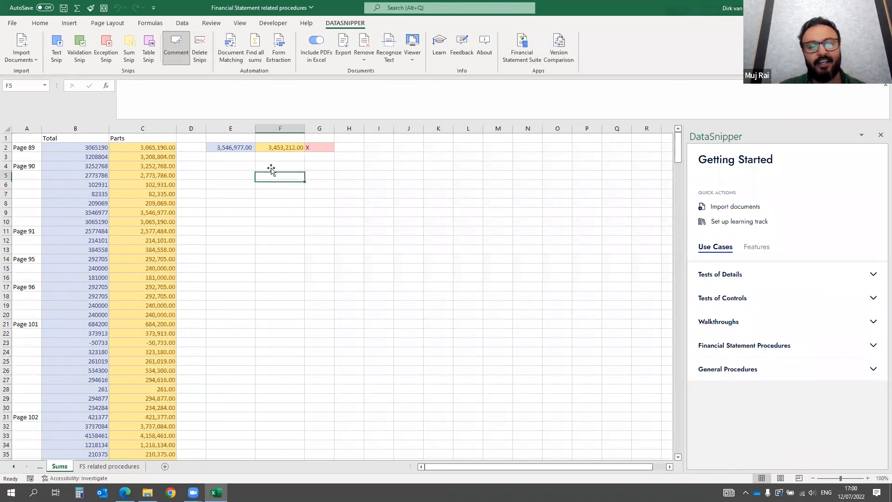
click(144, 148)
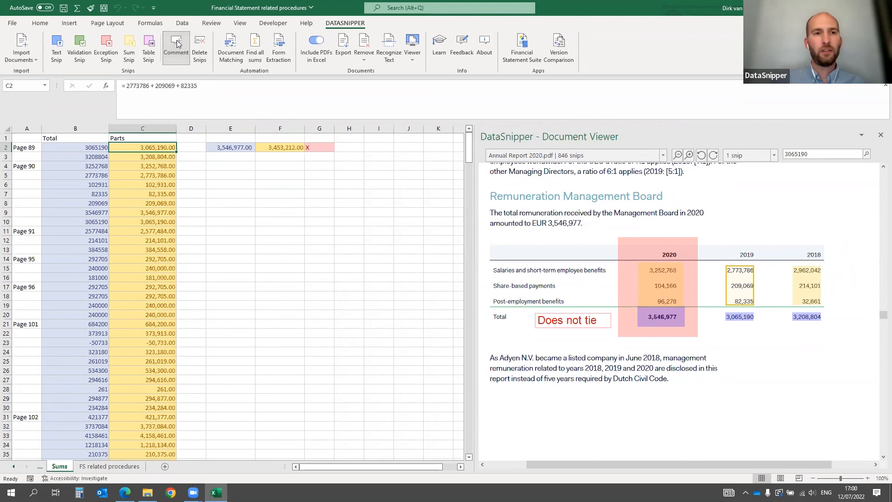
click(172, 49)
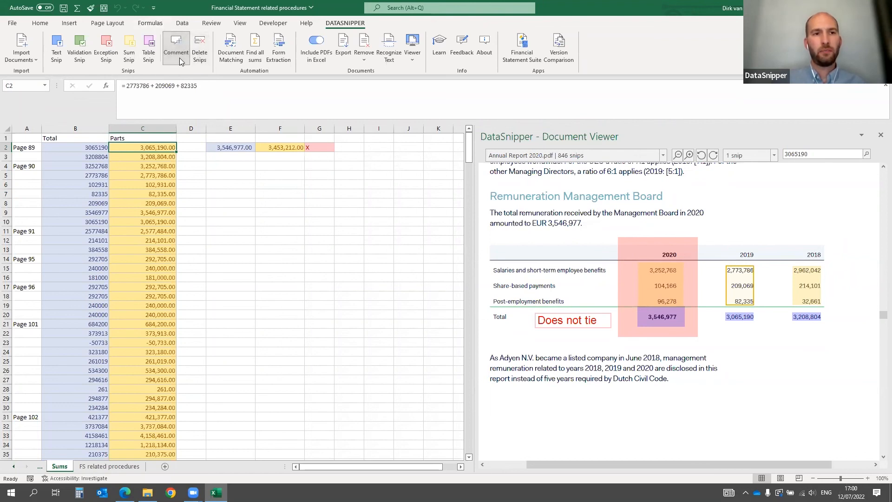
drag(521, 385, 698, 435)
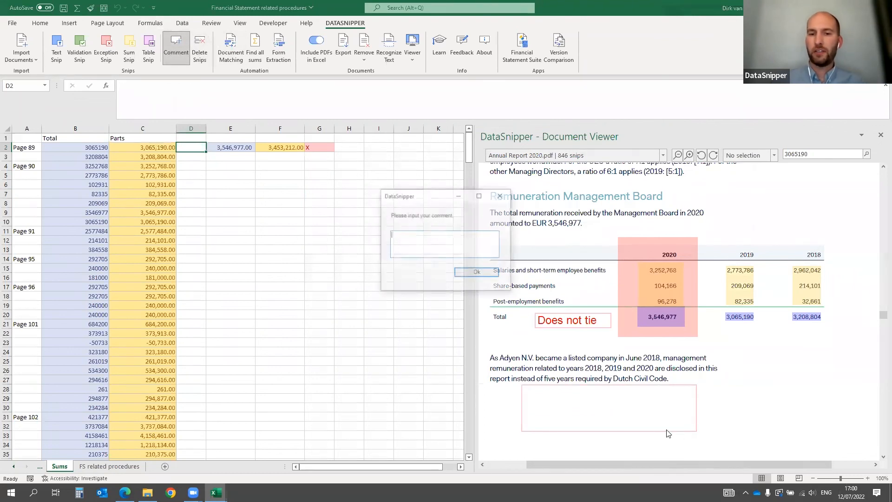
drag(444, 201, 612, 233)
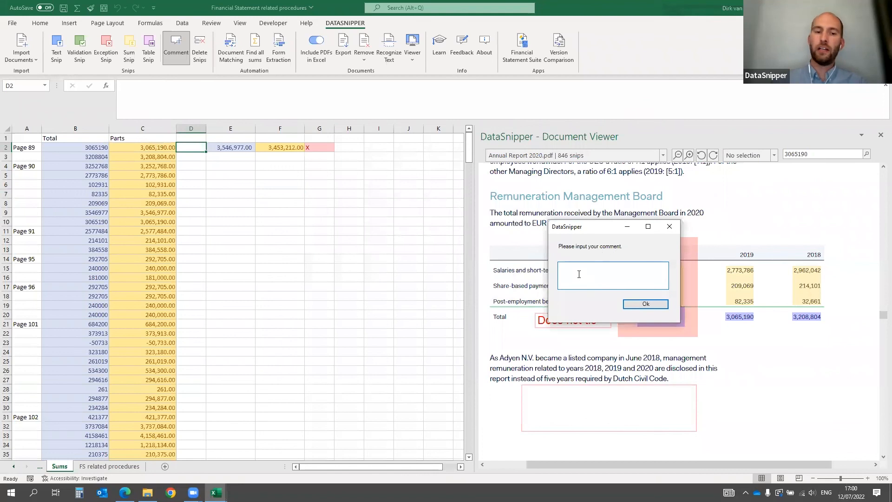
text(a comment)
key(Return)
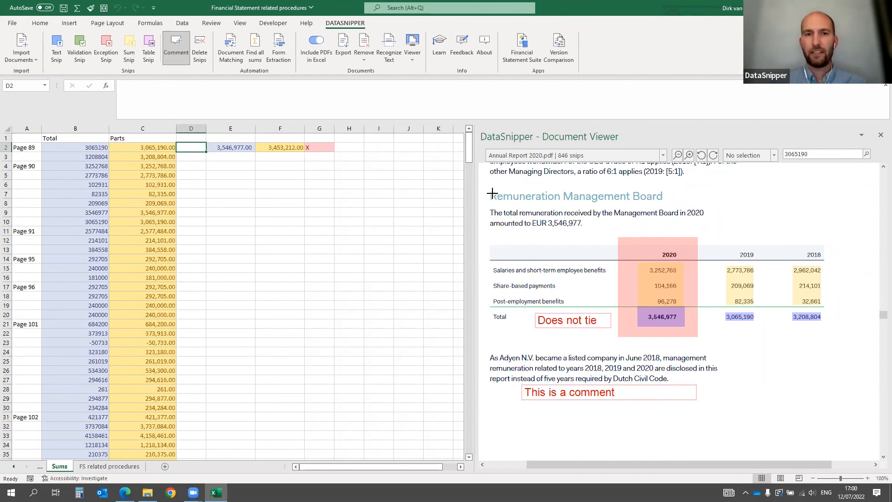
Check the presentation's responses, then examine the summed remuneration tables on the annual report's Management Board pages in Excel.
key(alt+Tab)
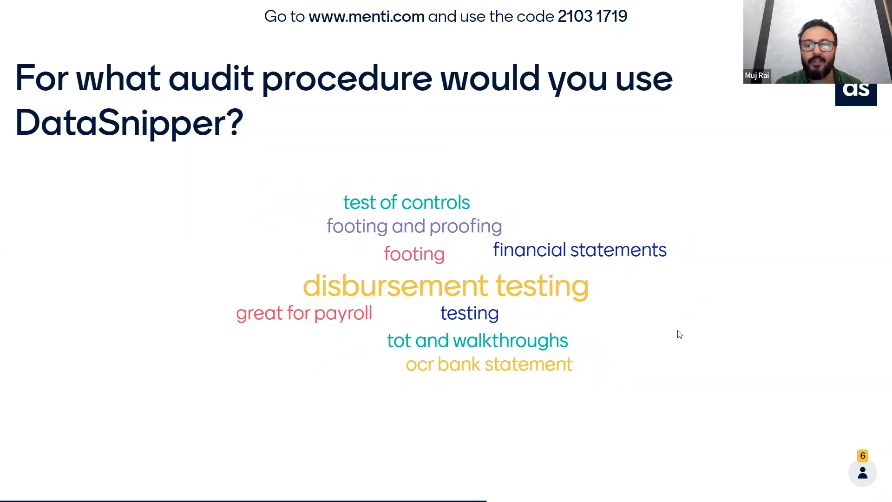
key(alt+Tab)
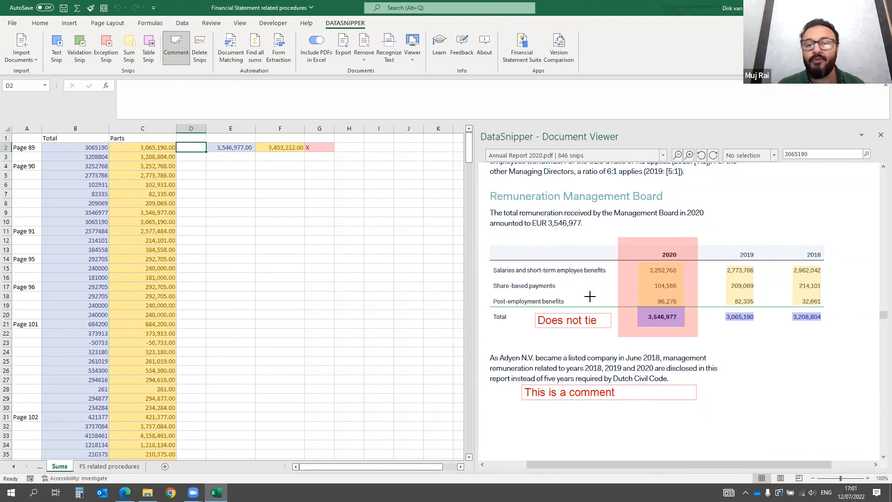
scroll(593, 300, down, 10)
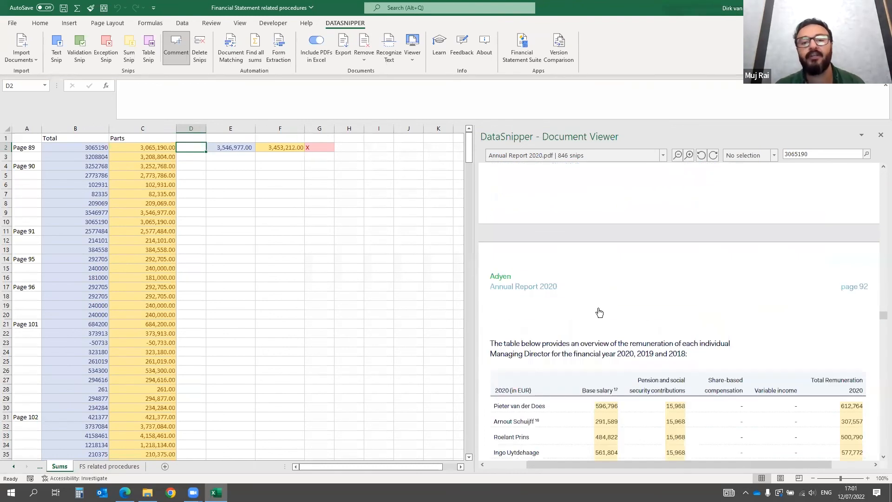
scroll(599, 311, down, 1)
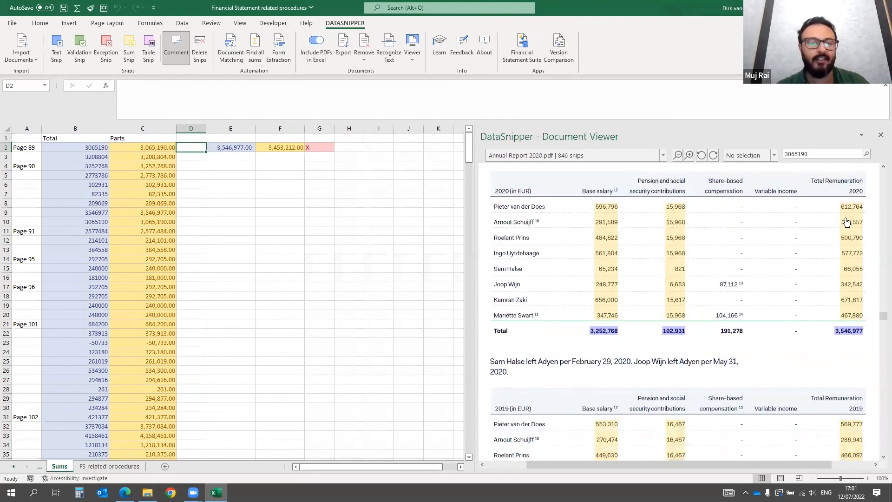
scroll(711, 302, down, 9)
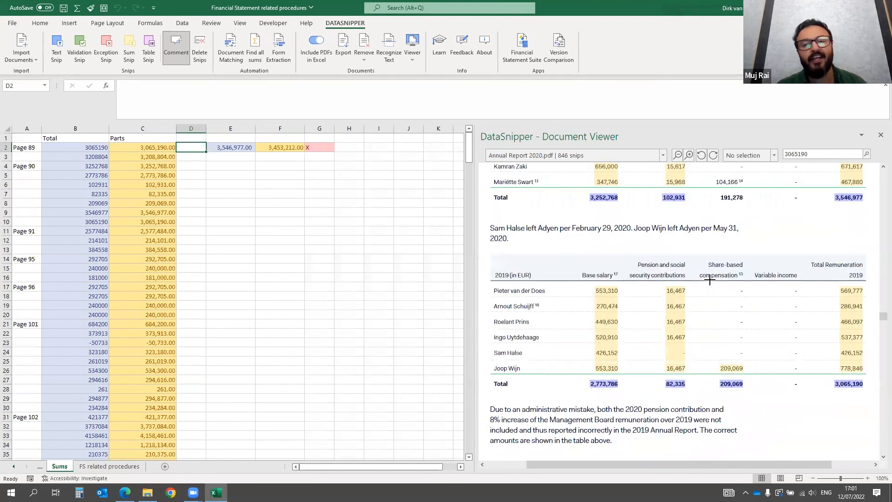
scroll(710, 280, down, 3)
scroll(711, 279, up, 20)
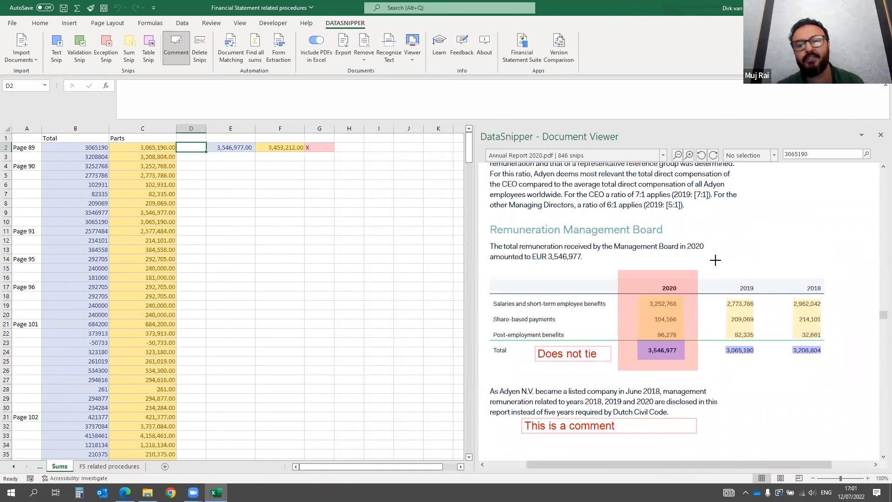
scroll(715, 260, down, 1)
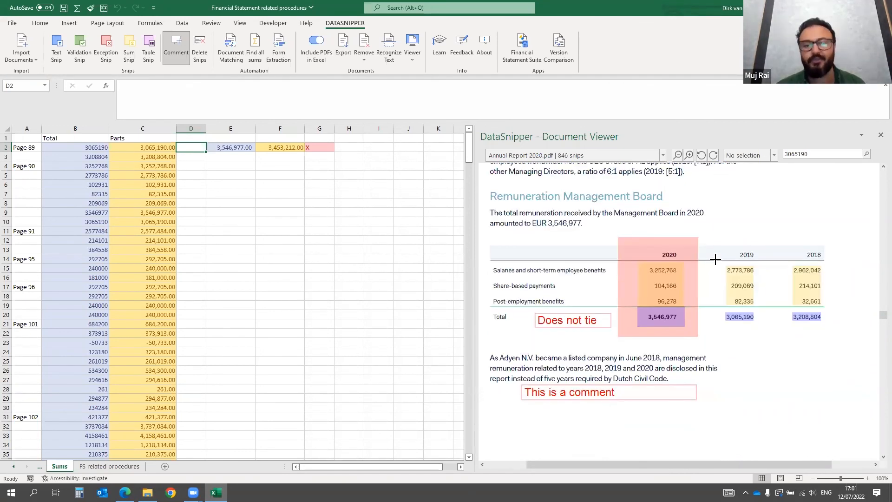
scroll(720, 269, down, 10)
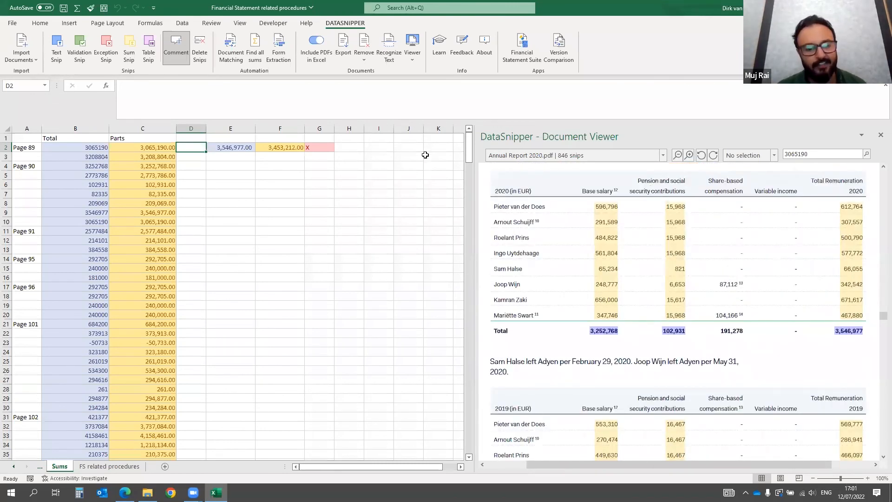
Try a Sum Snip in D2 on the 2020 pension and social security contributions, widening column D to fit the sum.
click(135, 62)
drag(640, 203, 698, 321)
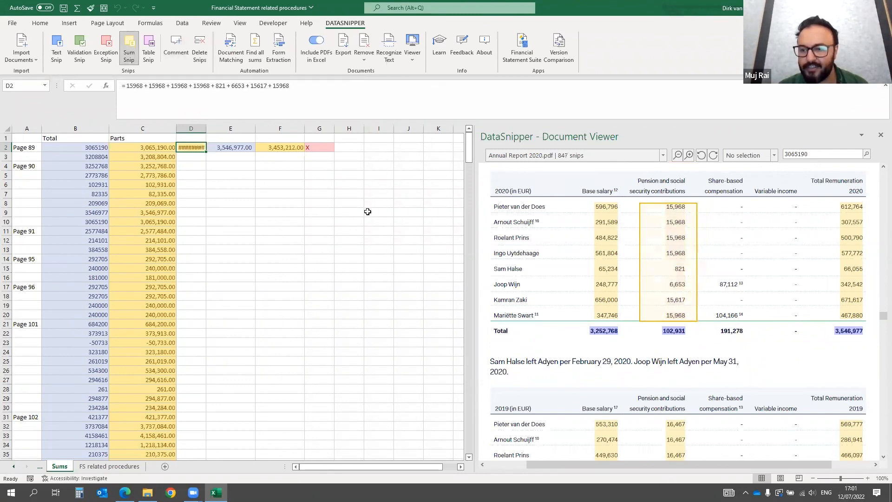
click(216, 134)
drag(206, 128, 223, 128)
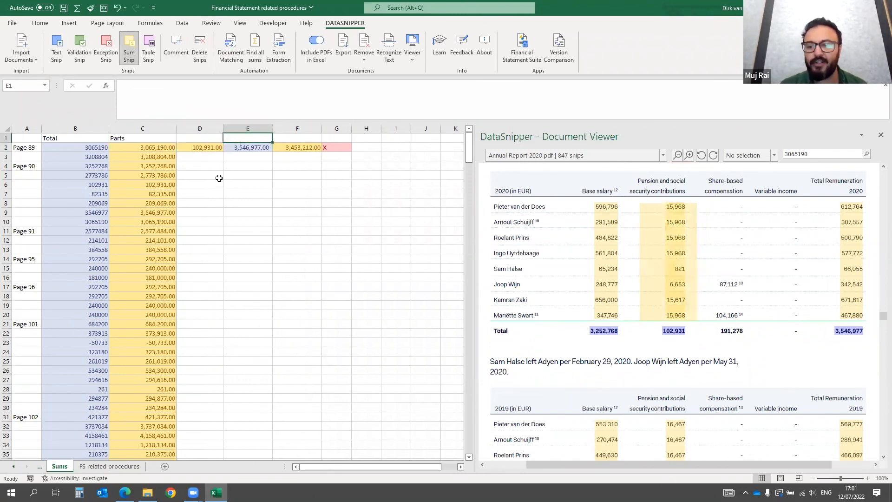
click(200, 147)
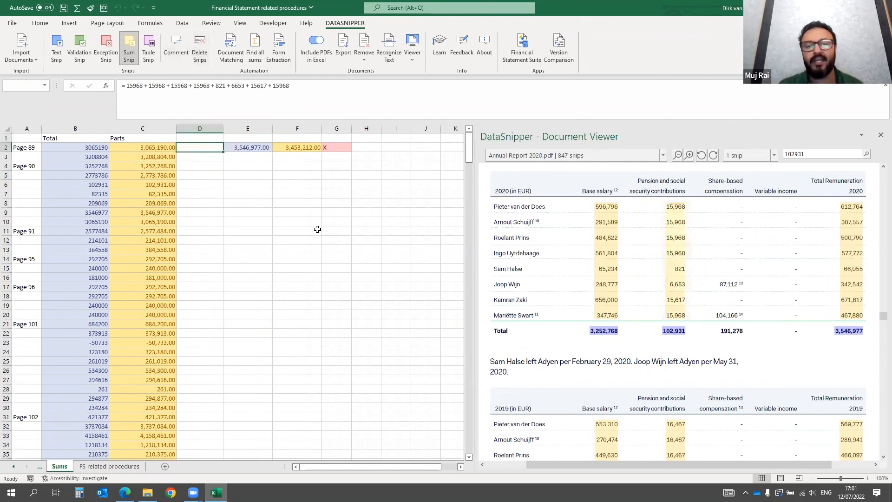
Switch back to the Mentimeter presentation to view the responses to the audit procedure question.
key(alt+Tab)
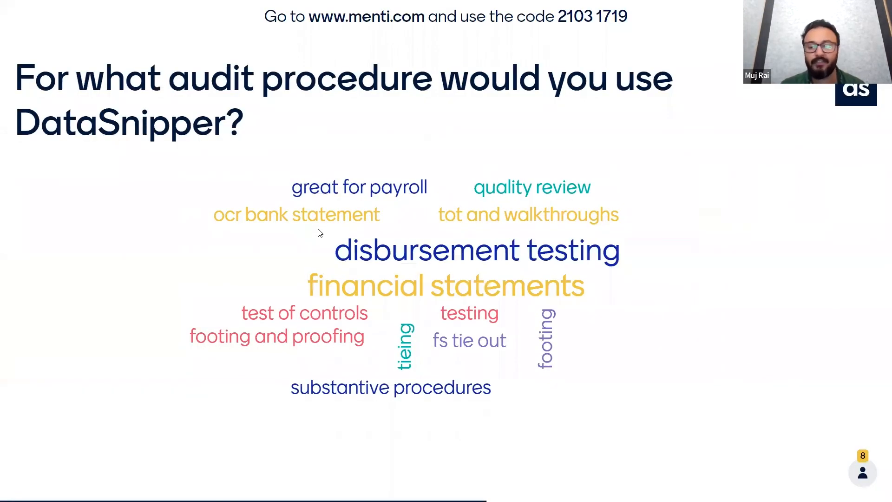